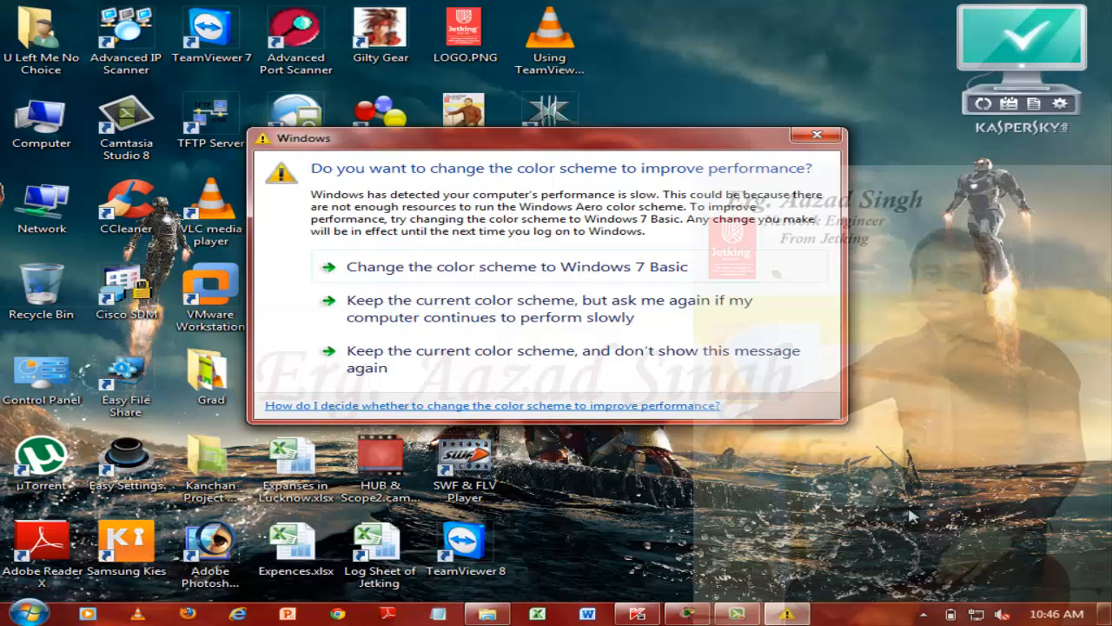
# Dismiss the color scheme prompt, switch to Cisco Packet Tracer, and place three Router-PT routers in a wide triangle
pyautogui.click(814, 138)
pyautogui.click(689, 614)
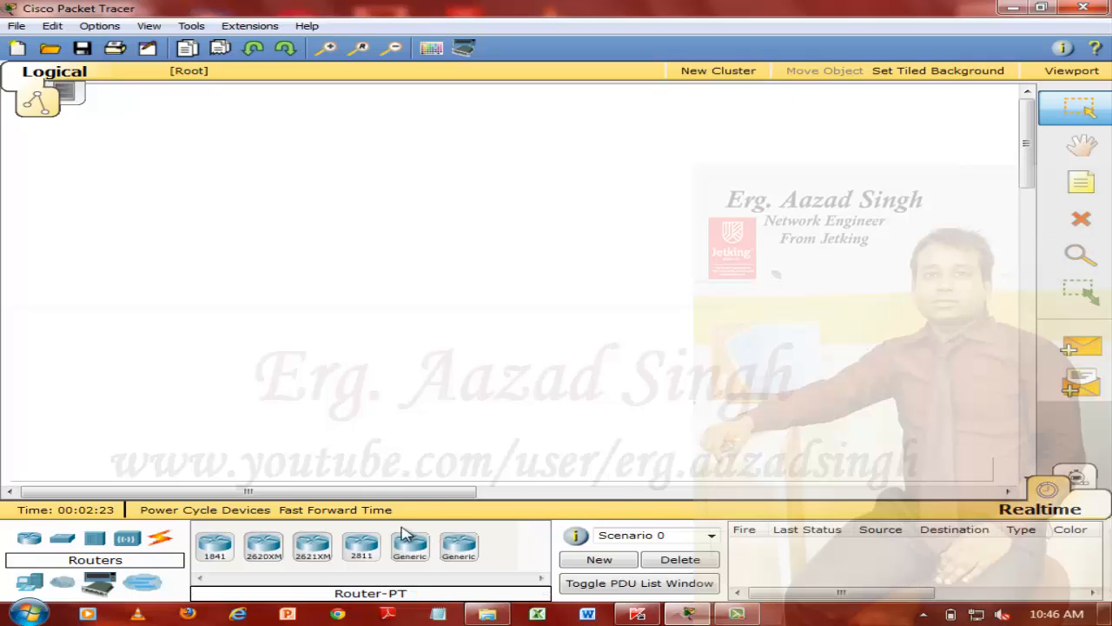
pyautogui.moveTo(403, 541); pyautogui.dragTo(474, 181)
pyautogui.moveTo(409, 543); pyautogui.dragTo(321, 331)
pyautogui.moveTo(430, 550); pyautogui.dragTo(627, 335)
pyautogui.moveTo(489, 181); pyautogui.dragTo(494, 155)
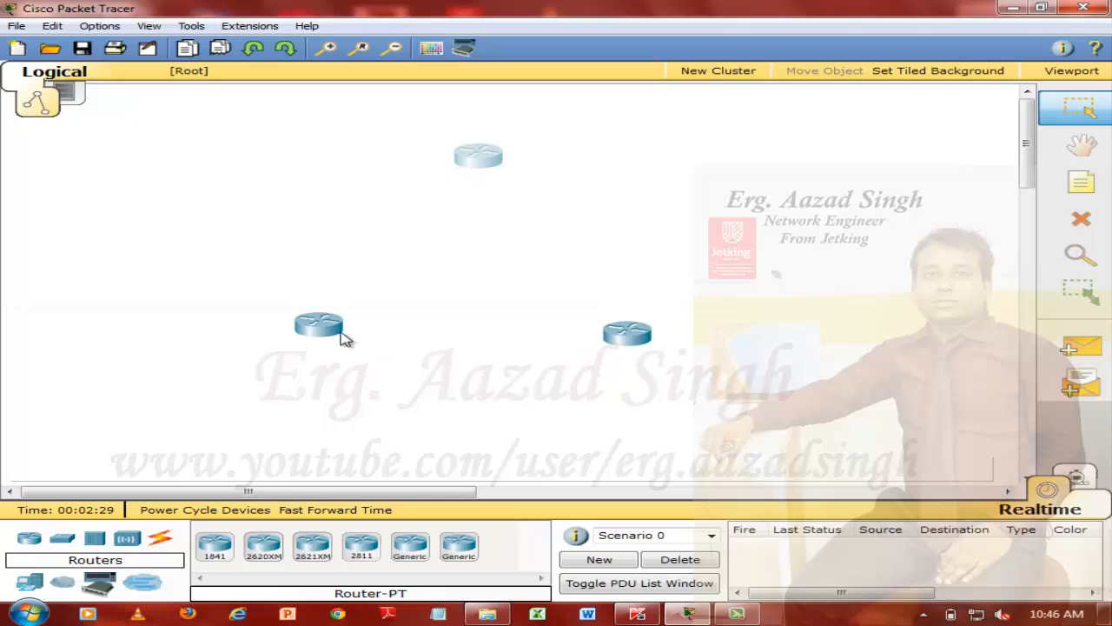
pyautogui.moveTo(345, 335); pyautogui.dragTo(326, 354)
pyautogui.moveTo(632, 346); pyautogui.dragTo(653, 354)
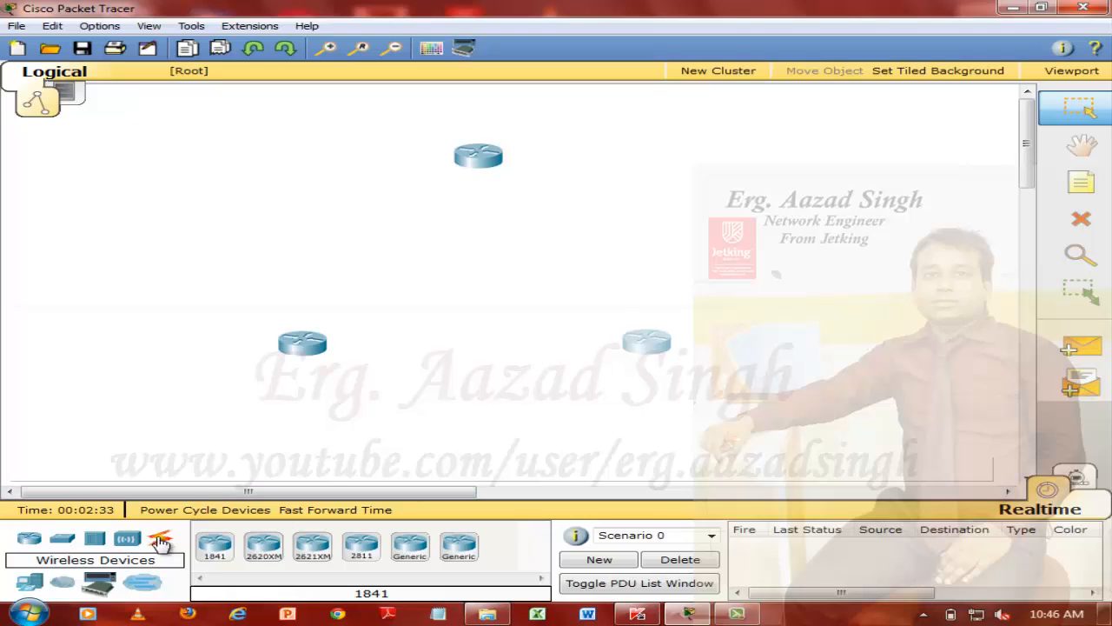
# Add three PCs to the workspace, one near the lower-left router, one near the lower-right router and one near the upper router
pyautogui.moveTo(31, 583); pyautogui.dragTo(171, 410)
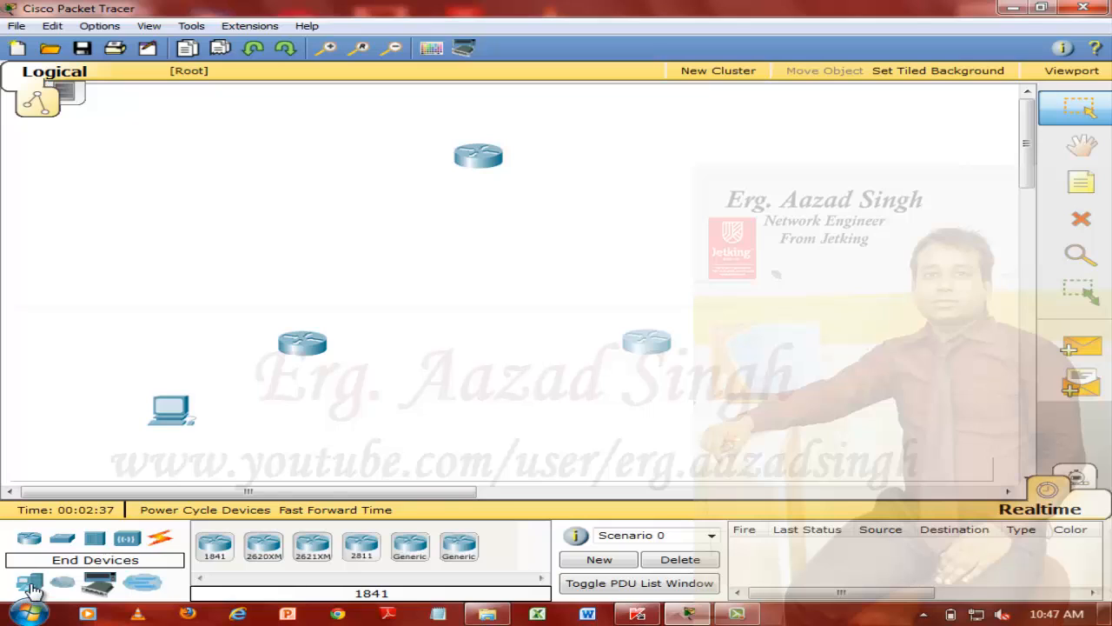
pyautogui.moveTo(31, 583); pyautogui.dragTo(776, 420)
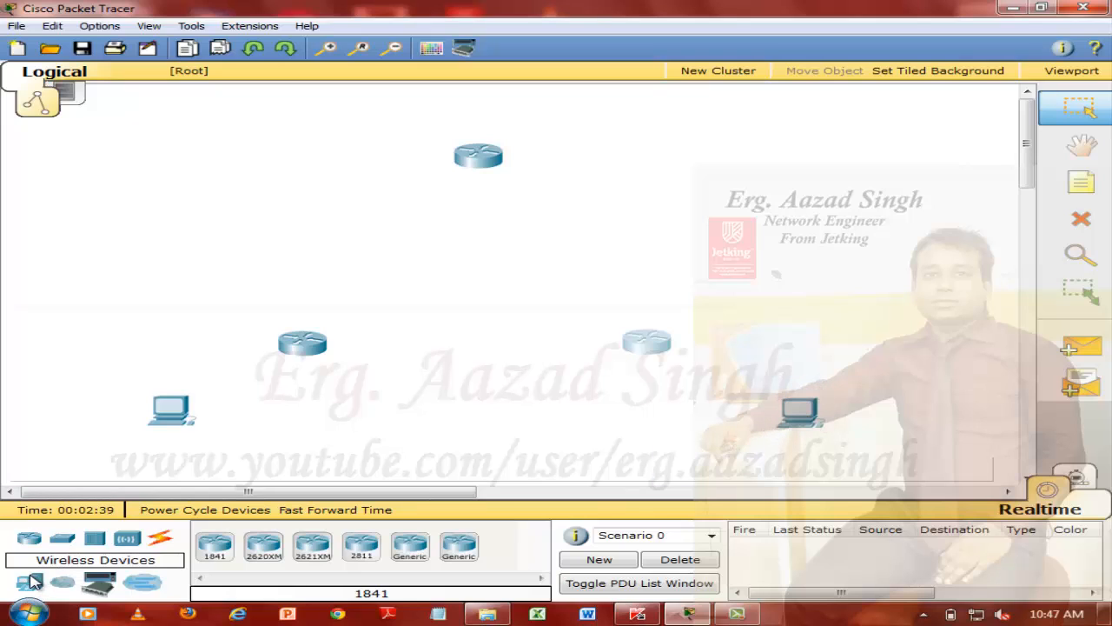
pyautogui.moveTo(30, 582); pyautogui.dragTo(684, 124)
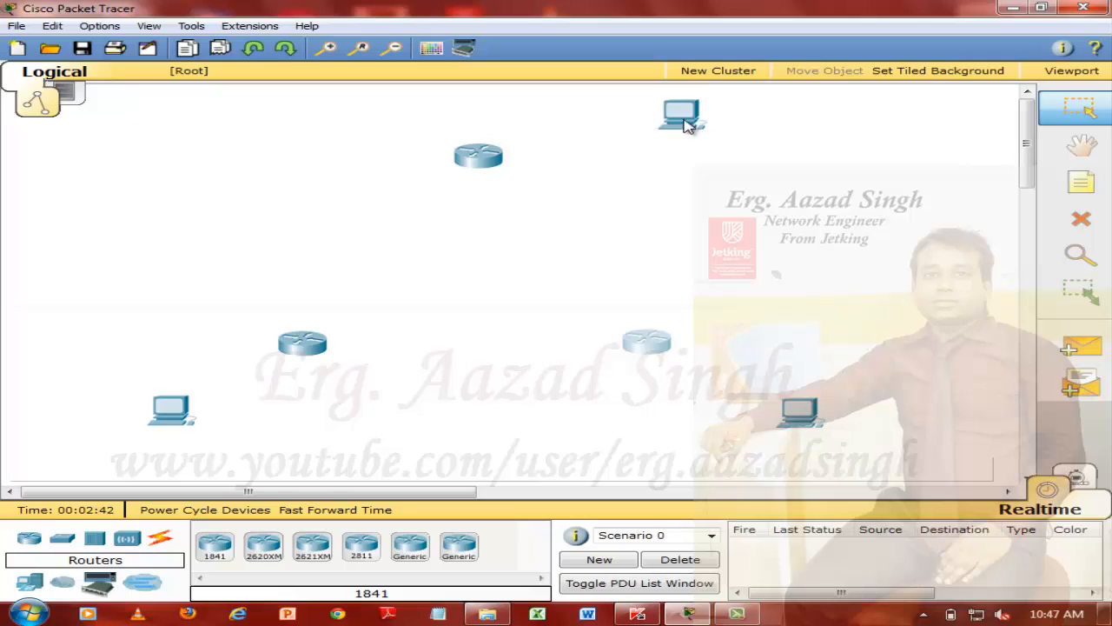
# Connect each PC to its nearest router's Fa0/0 port using the automatically chosen connection type
pyautogui.click(160, 537)
pyautogui.click(214, 546)
pyautogui.click(170, 427)
pyautogui.click(292, 348)
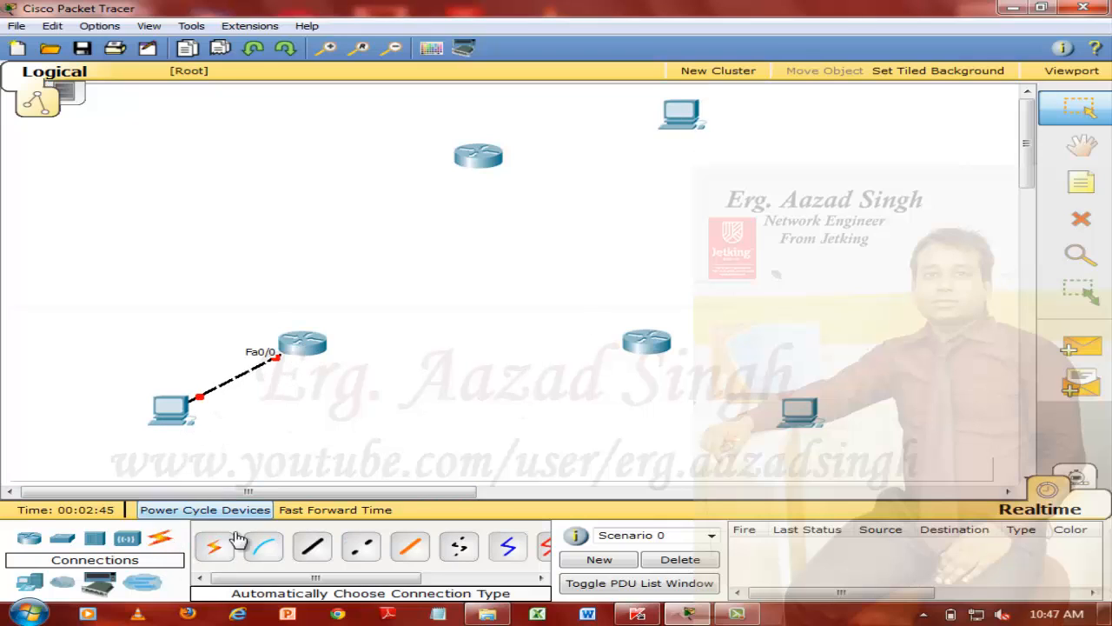
pyautogui.click(660, 348)
pyautogui.click(798, 416)
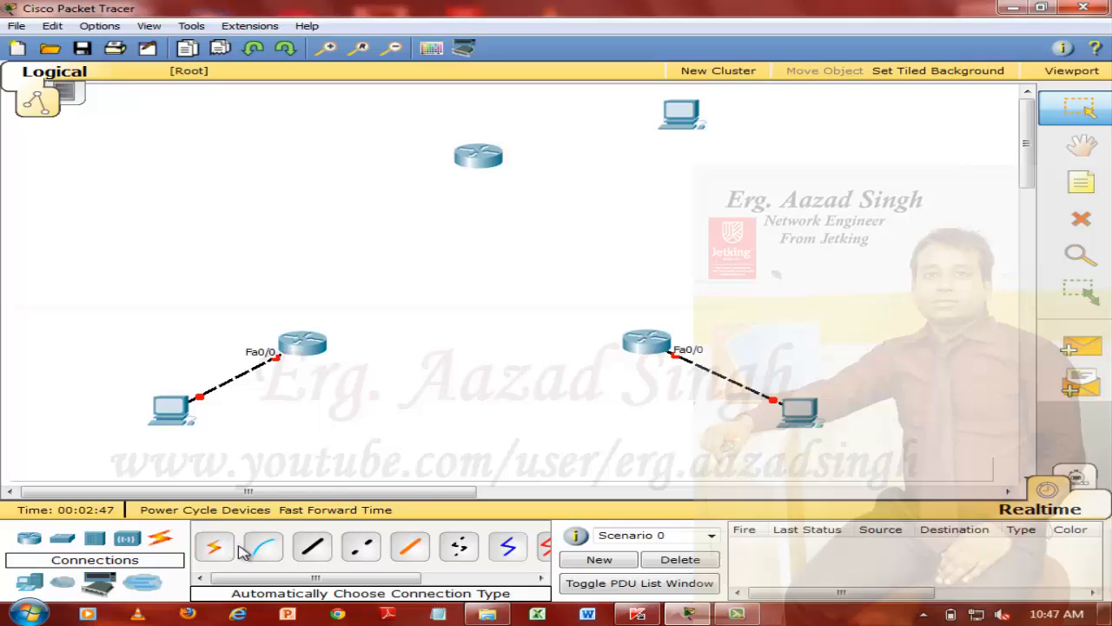
pyautogui.click(495, 169)
pyautogui.click(678, 115)
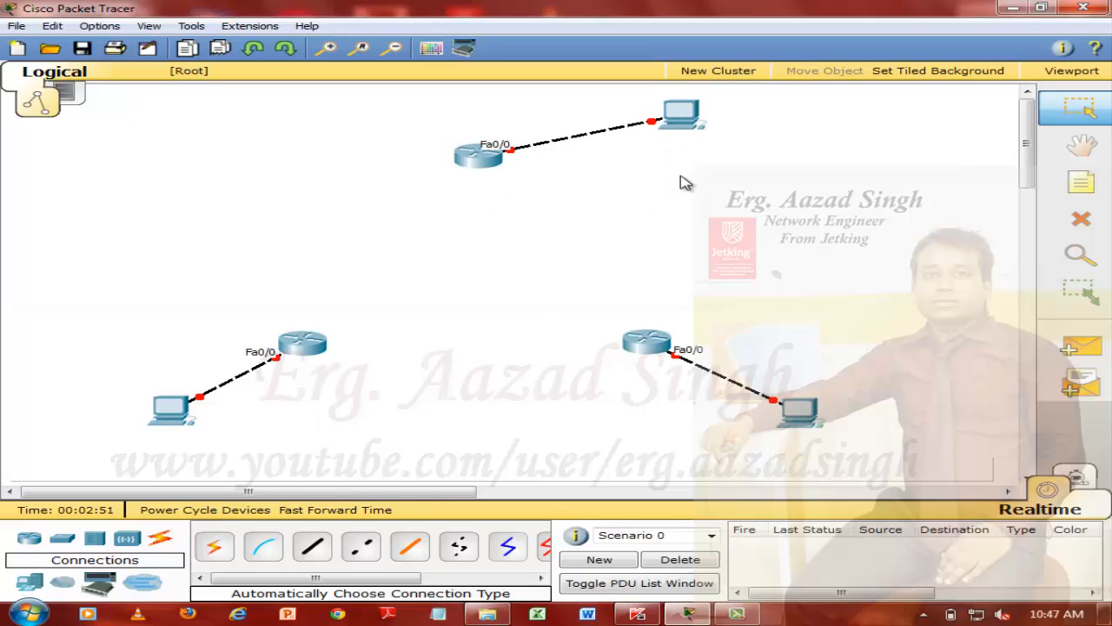
# Place a Cloud-PT between the routers and link the lower-left router's Serial2/0 to the cloud's Serial0 with a Serial DCE cable
pyautogui.click(62, 581)
pyautogui.moveTo(224, 557); pyautogui.dragTo(472, 281)
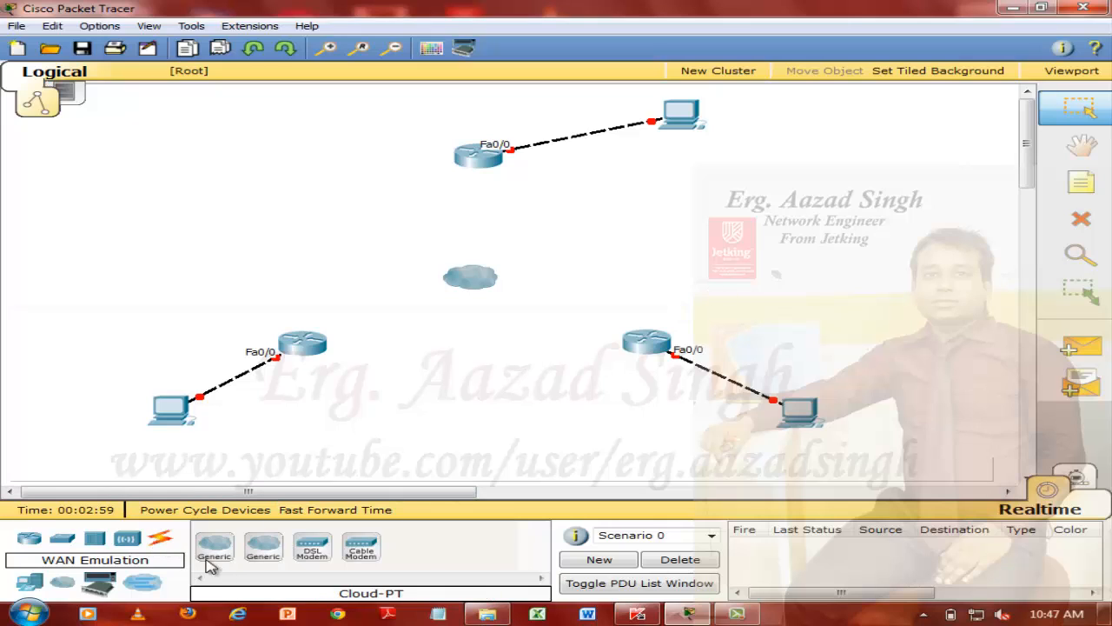
pyautogui.click(160, 541)
pyautogui.moveTo(266, 579); pyautogui.dragTo(629, 589)
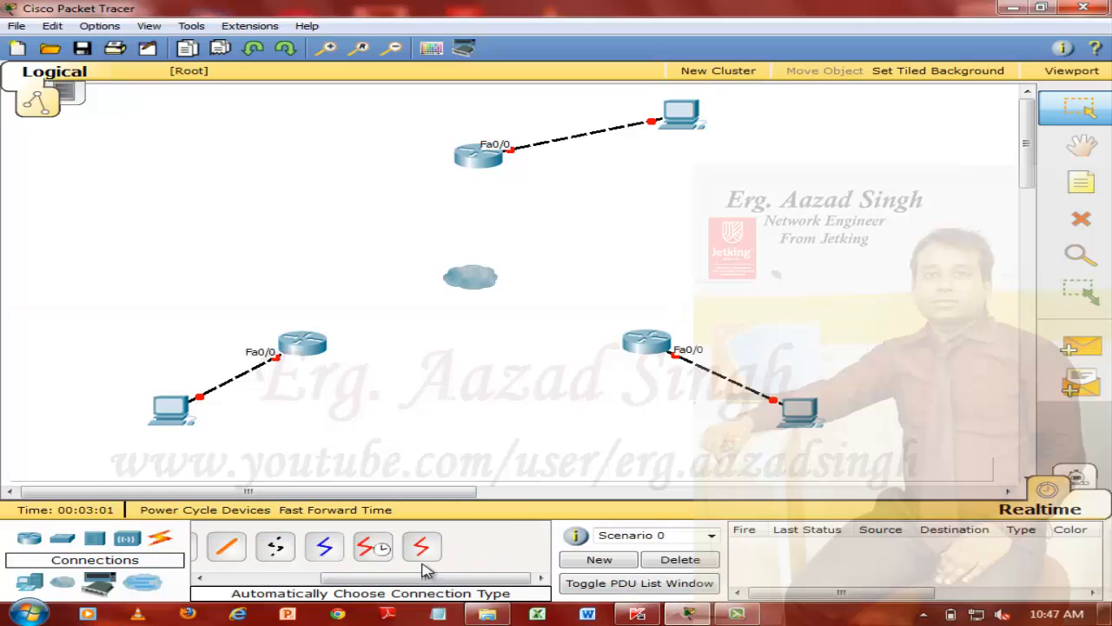
pyautogui.click(372, 546)
pyautogui.click(292, 351)
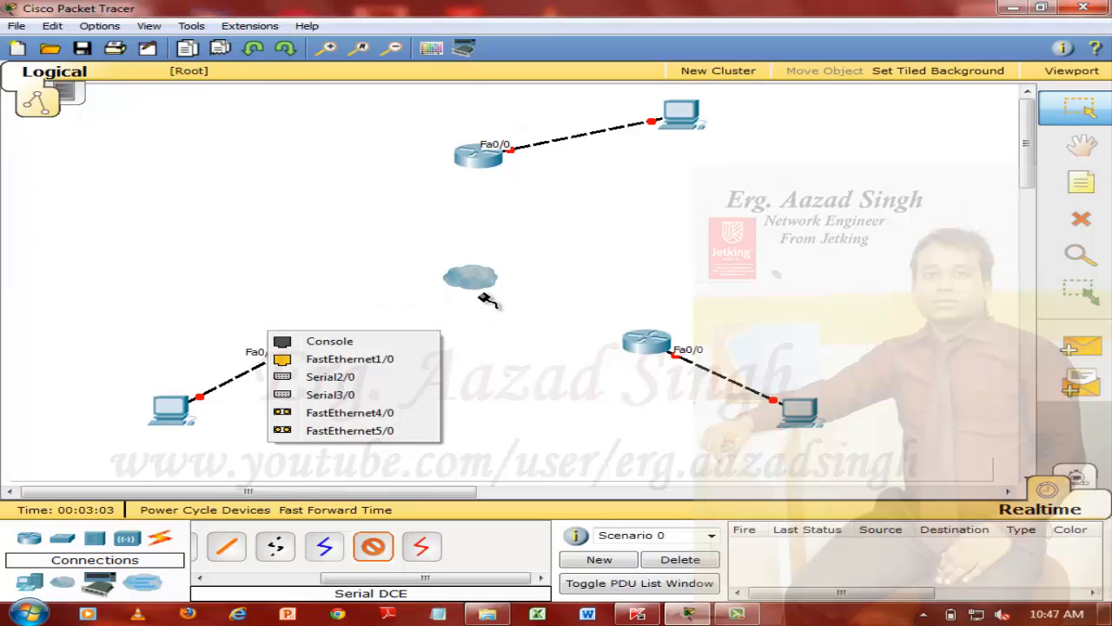
pyautogui.click(352, 383)
pyautogui.click(468, 282)
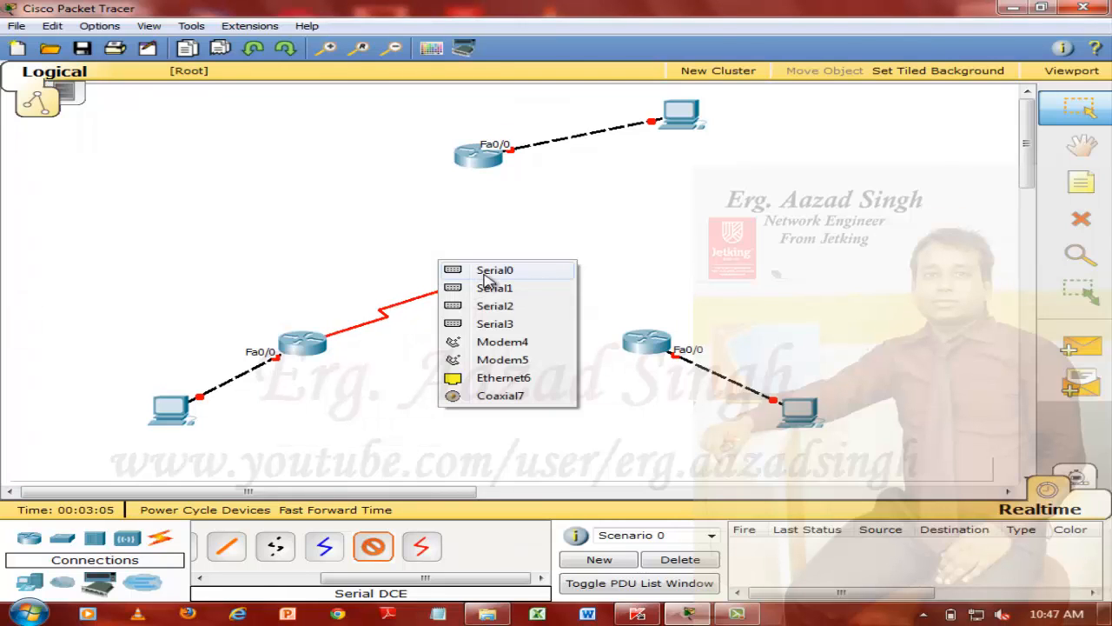
pyautogui.click(484, 270)
# Link the upper router's Serial2/0 to the cloud's Serial1 with a Serial DCE cable
pyautogui.click(373, 546)
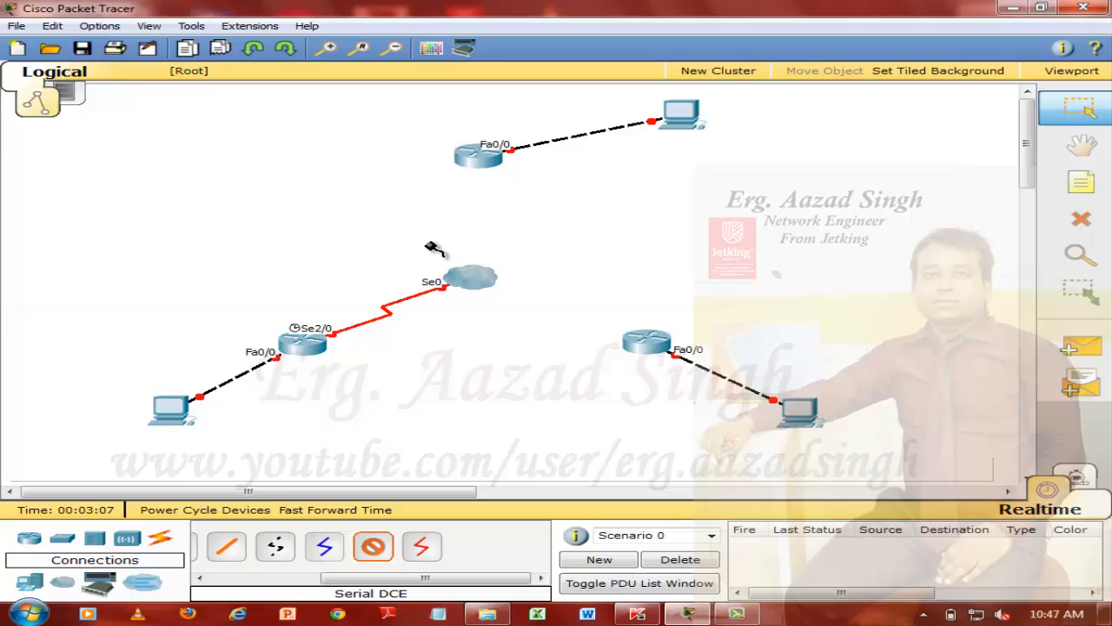
pyautogui.click(474, 155)
pyautogui.click(483, 274)
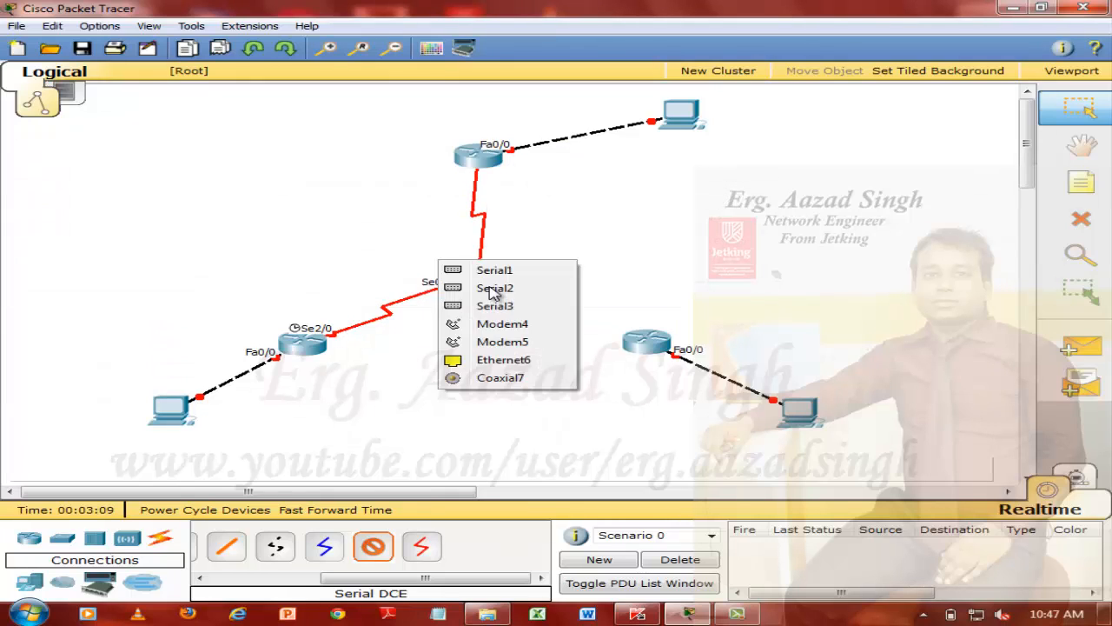
pyautogui.click(507, 273)
# Link the lower-right router's Serial2/0 to the cloud's Serial2 with a Serial DCE cable, and nudge the upper router slightly
pyautogui.click(373, 546)
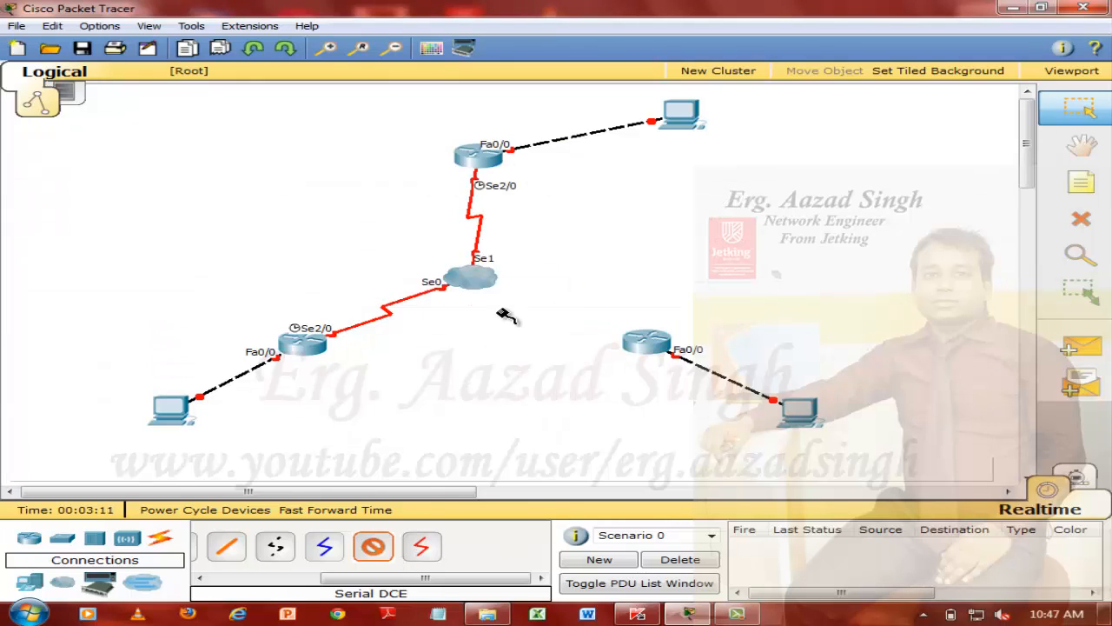
pyautogui.click(648, 344)
pyautogui.click(663, 380)
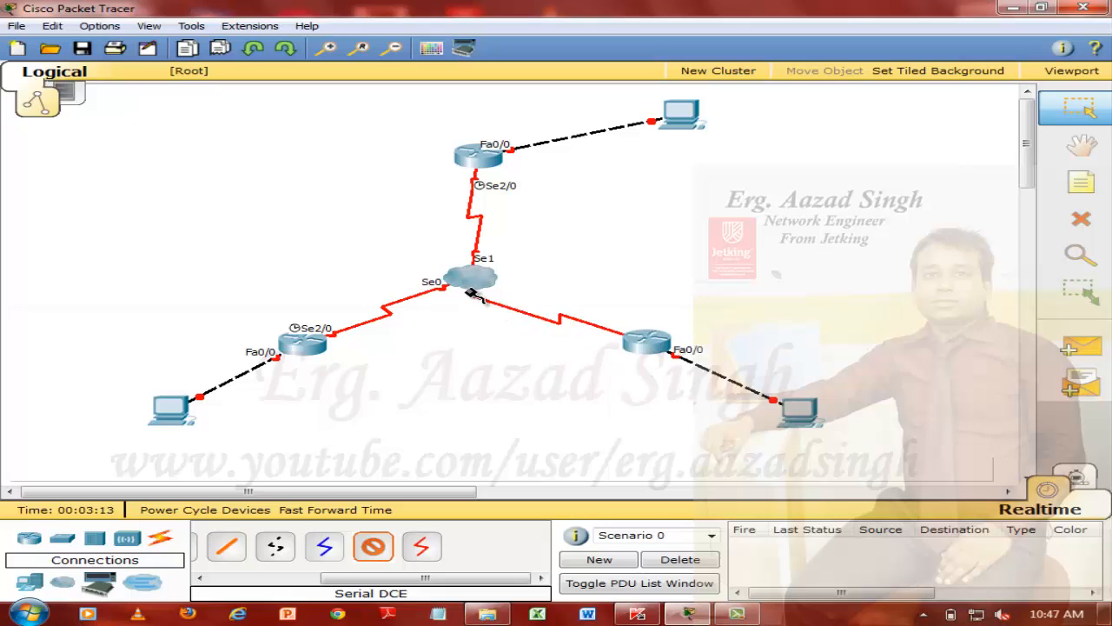
pyautogui.click(469, 276)
pyautogui.click(512, 271)
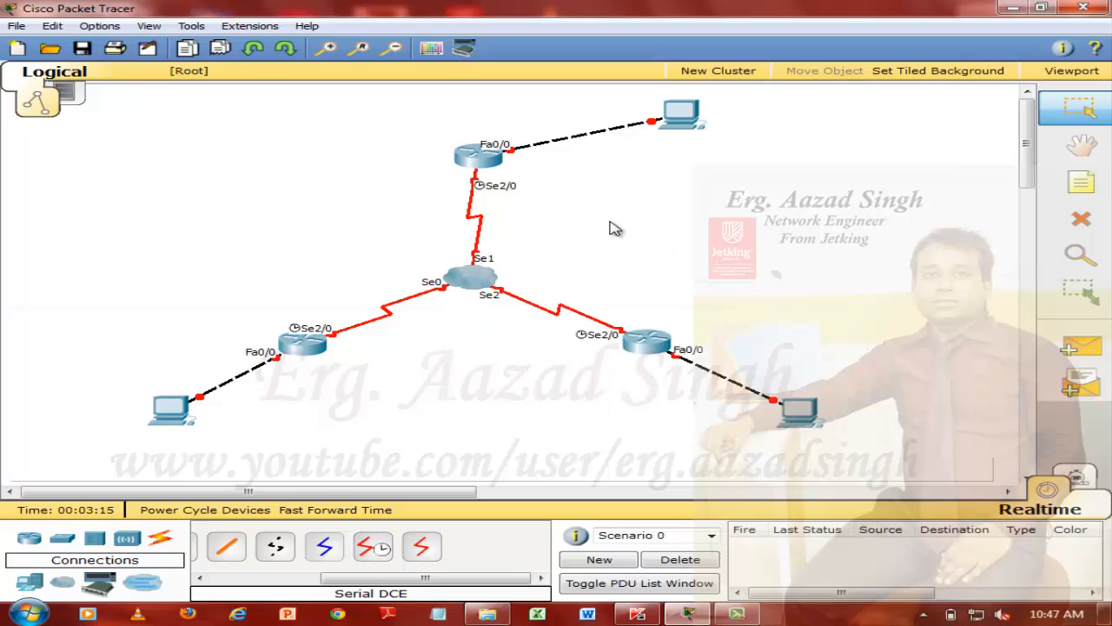
pyautogui.moveTo(473, 163); pyautogui.dragTo(465, 167)
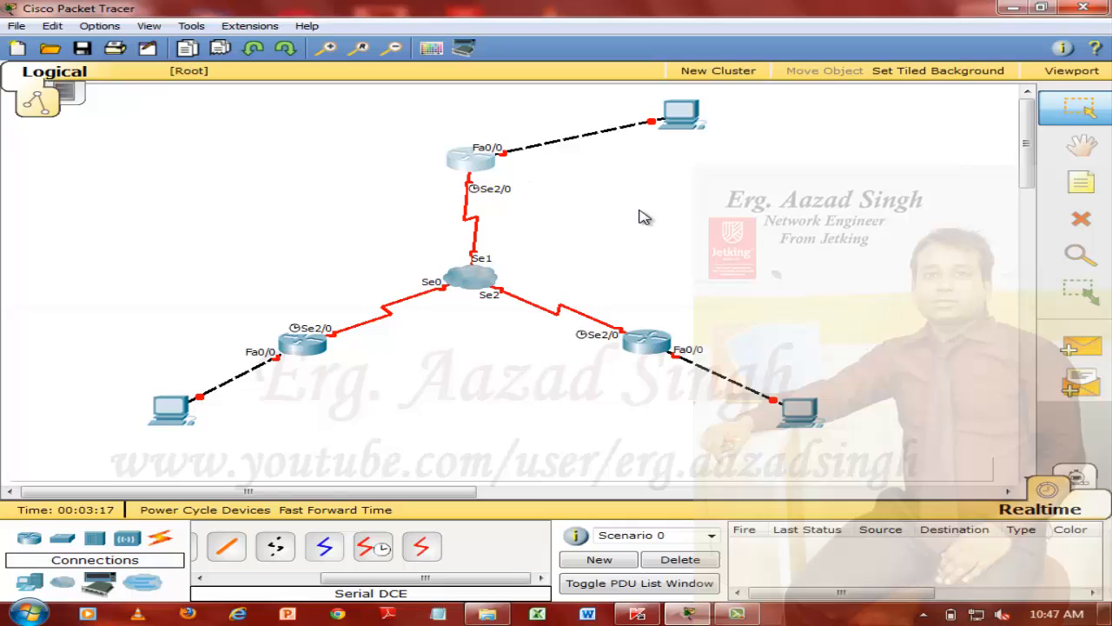
# Add a note reading "Frame-Relay Configuration" in the empty area to the upper left of the topology
pyautogui.click(1081, 181)
pyautogui.click(167, 119)
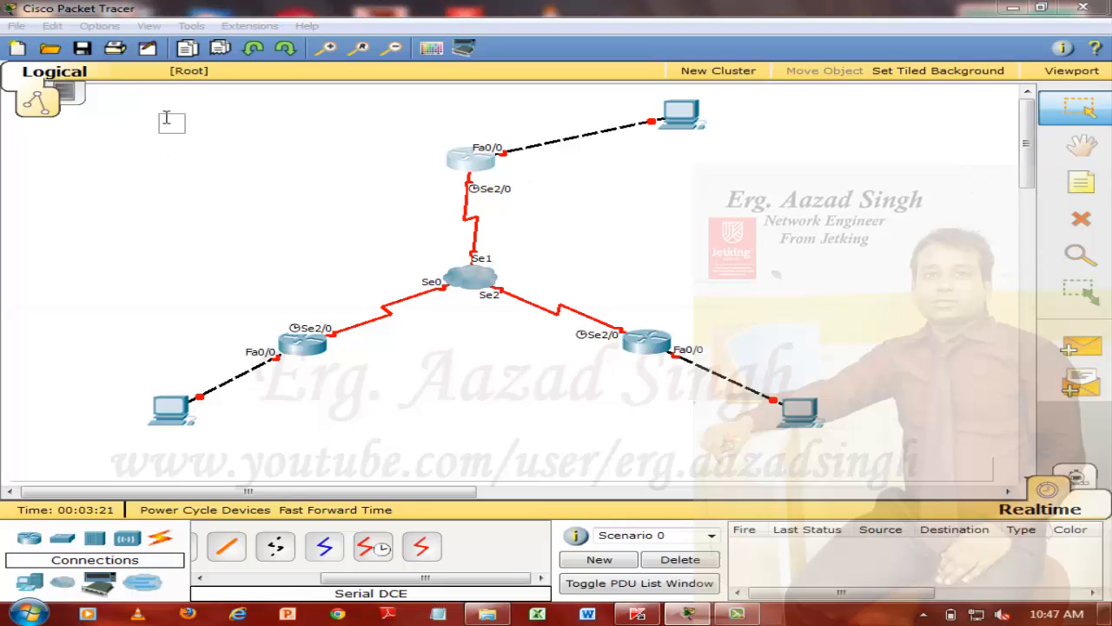
pyautogui.write('Frame0')
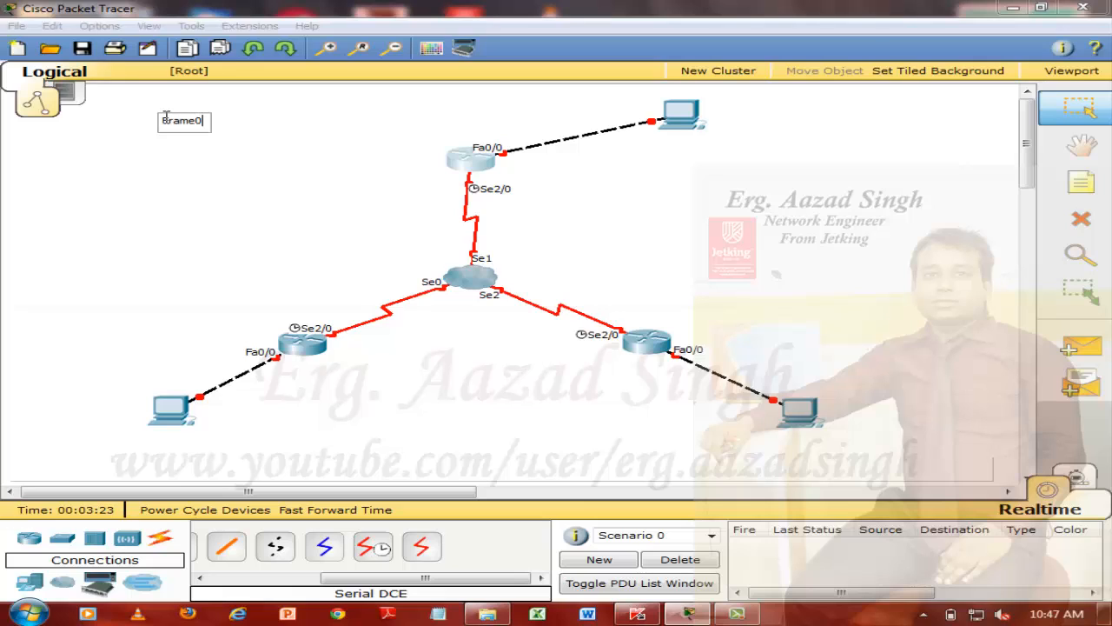
pyautogui.press('BackSpace')
pyautogui.write('-Relay Con')
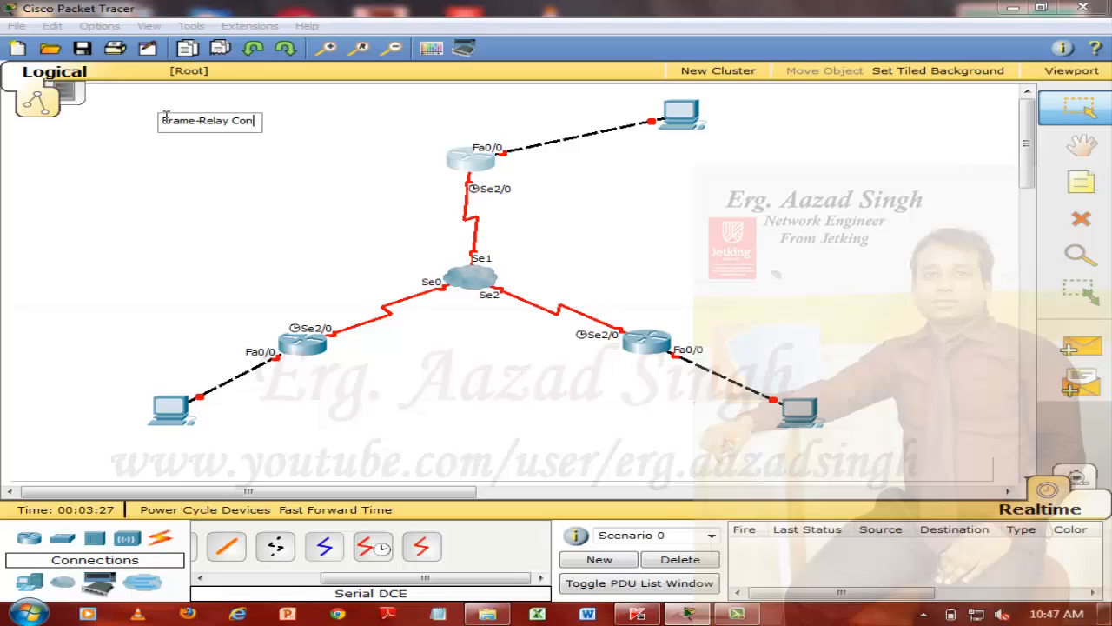
pyautogui.write('figuration')
# Add "FULL MESH" as the note's second line, directly under the title, and move the note slightly upward
pyautogui.press('Return')
pyautogui.press('Return')
pyautogui.write('F')
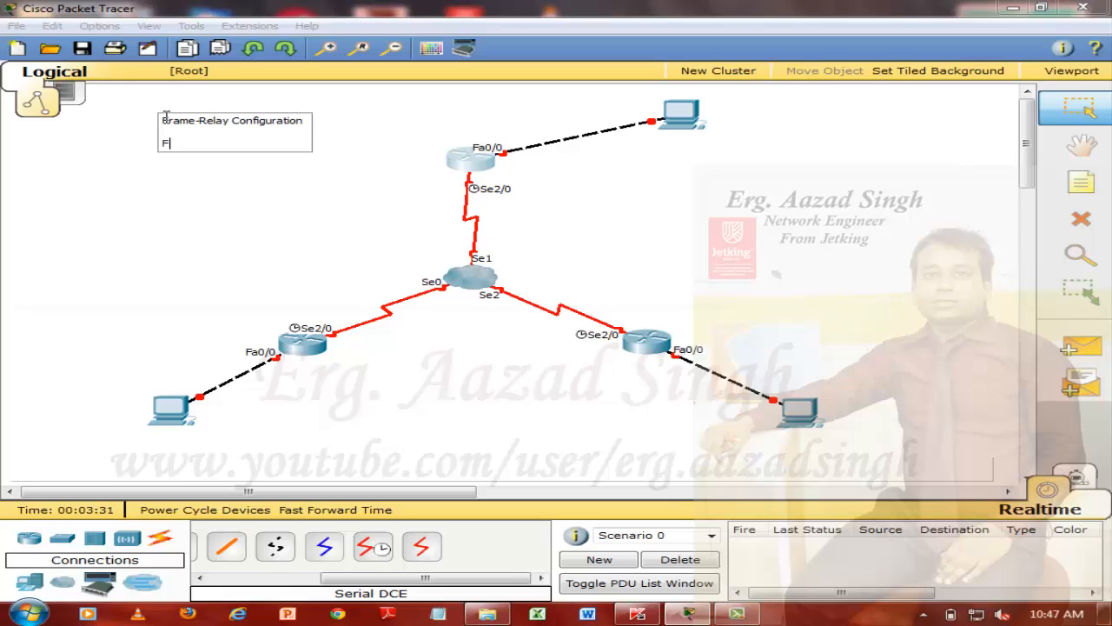
pyautogui.write('ULL MESH')
pyautogui.click(167, 130)
pyautogui.press('Delete')
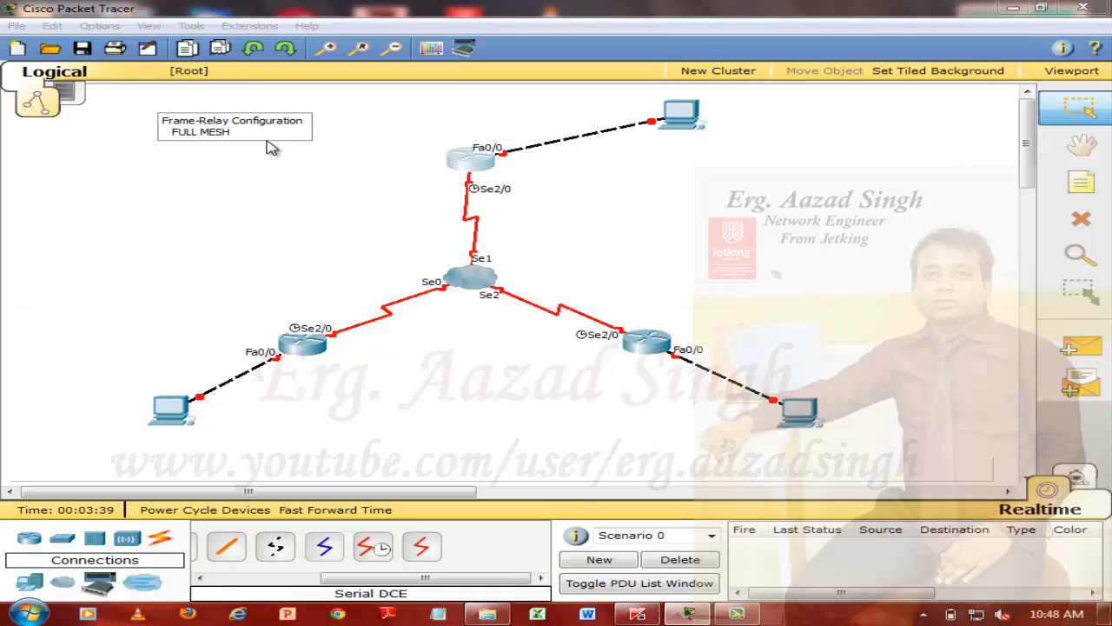
pyautogui.click(300, 198)
pyautogui.moveTo(257, 127); pyautogui.dragTo(257, 113)
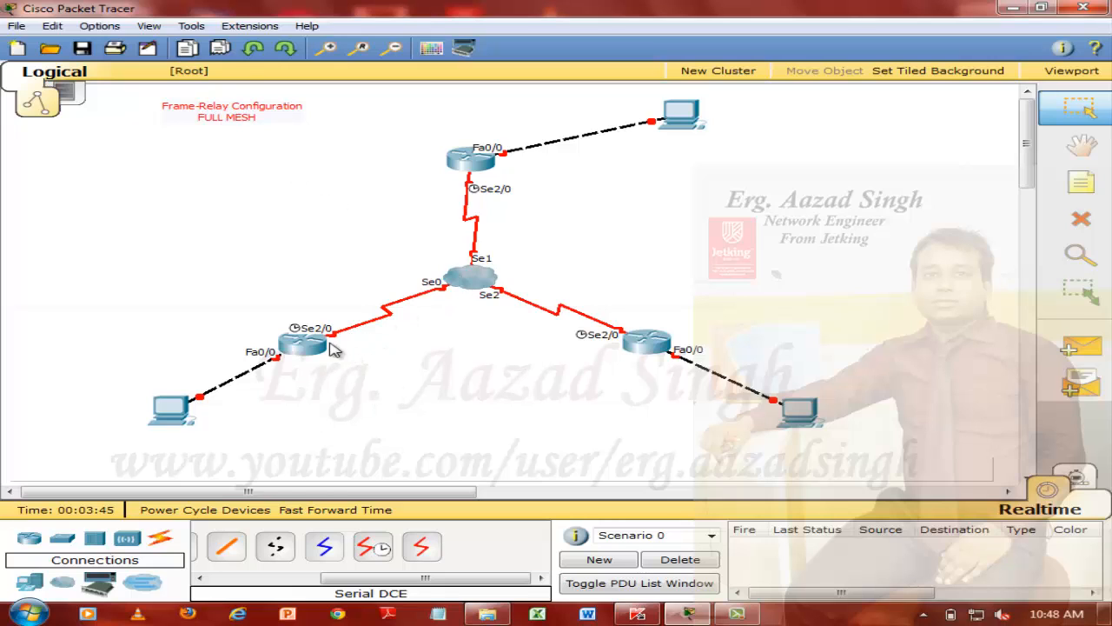
pyautogui.moveTo(683, 351)
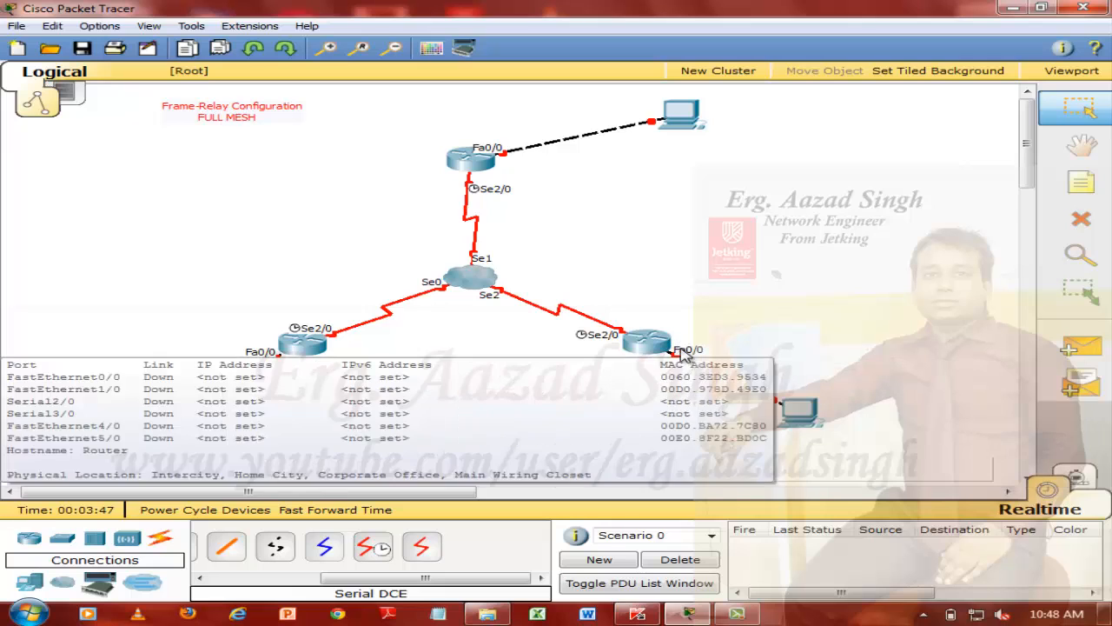
pyautogui.moveTo(318, 355)
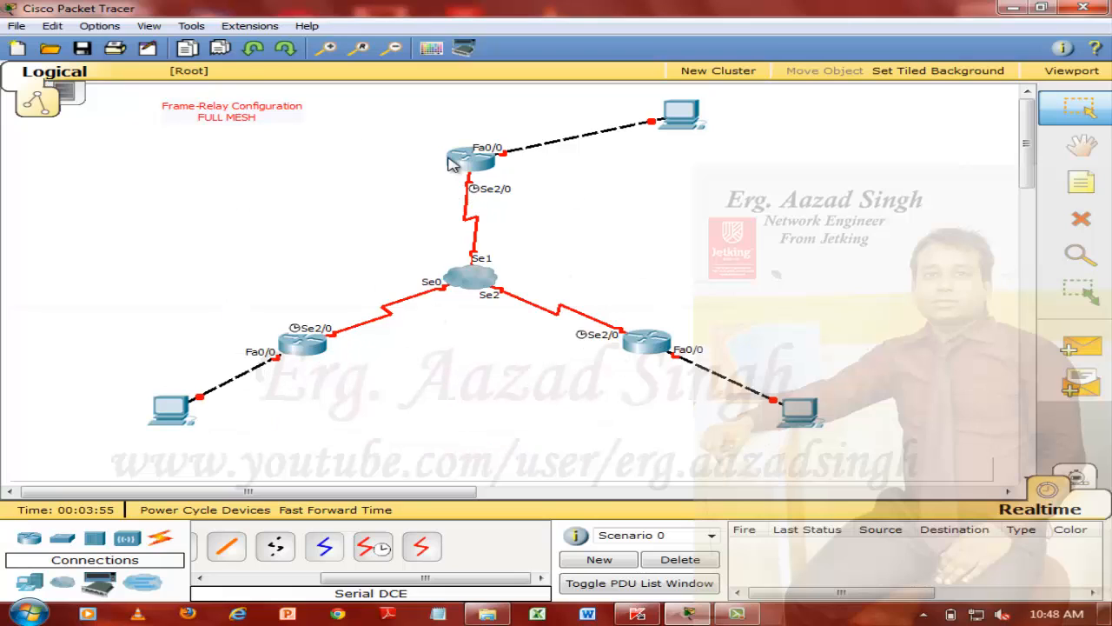
pyautogui.moveTo(453, 164)
pyautogui.moveTo(587, 374)
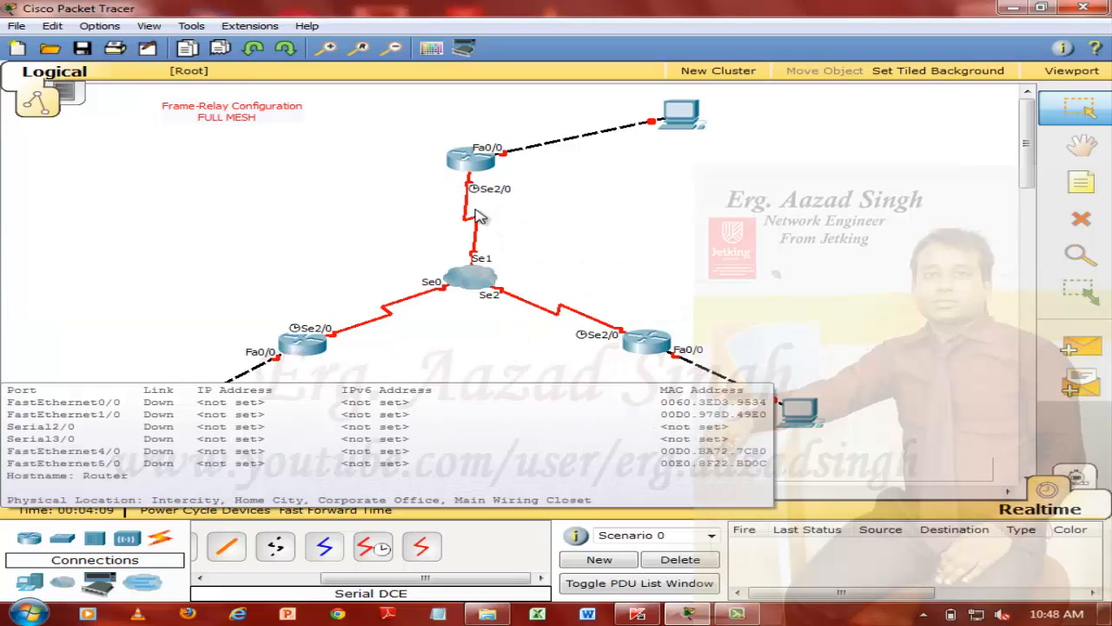
pyautogui.moveTo(325, 344)
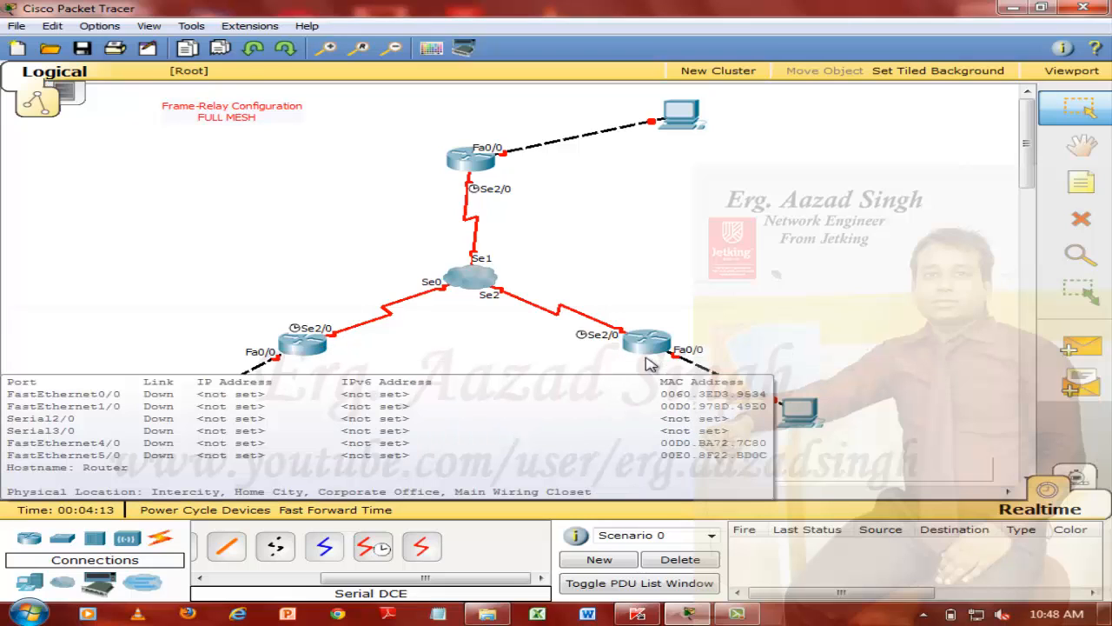
pyautogui.moveTo(508, 184)
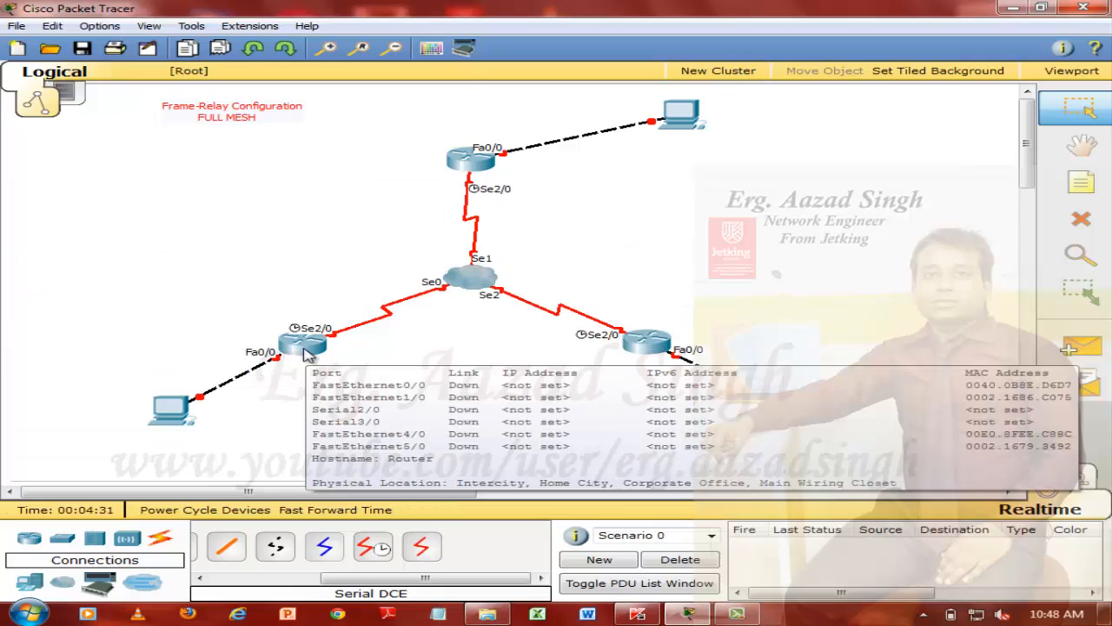
# Label the upper router with a note reading "R1"
pyautogui.click(1081, 182)
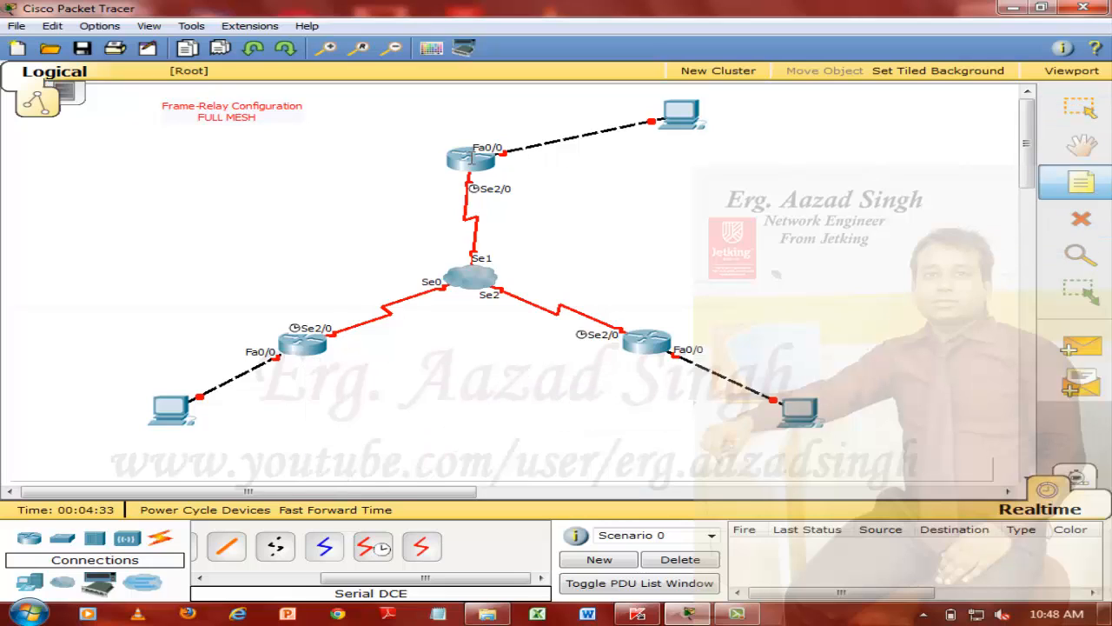
pyautogui.click(519, 166)
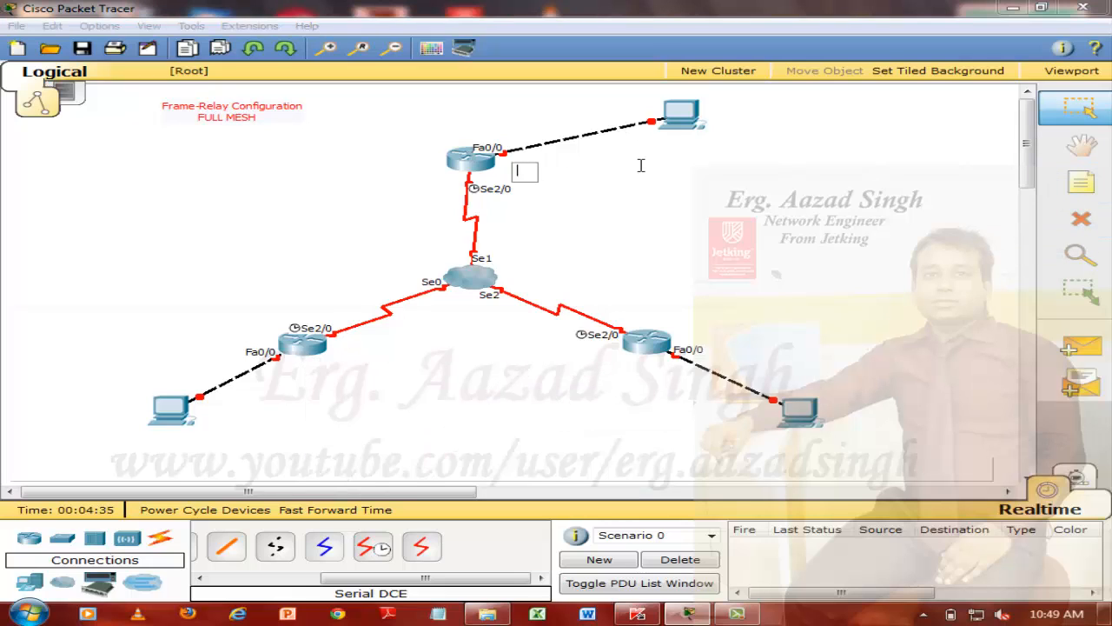
pyautogui.write('R1')
pyautogui.click(651, 174)
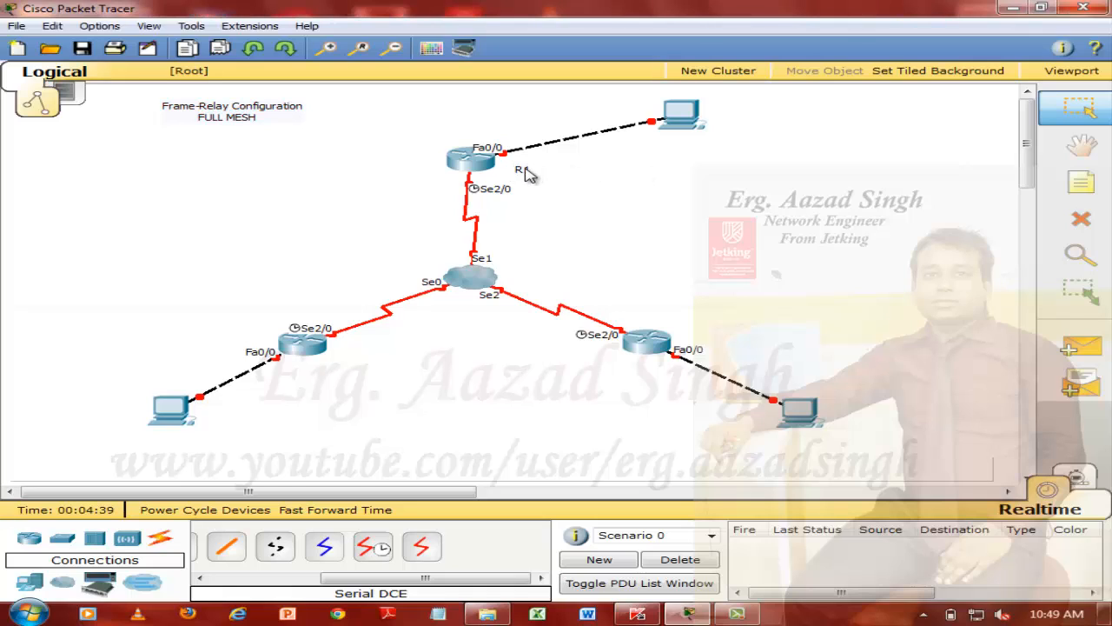
# Label the lower-left router with a note reading "R-2"
pyautogui.click(1081, 181)
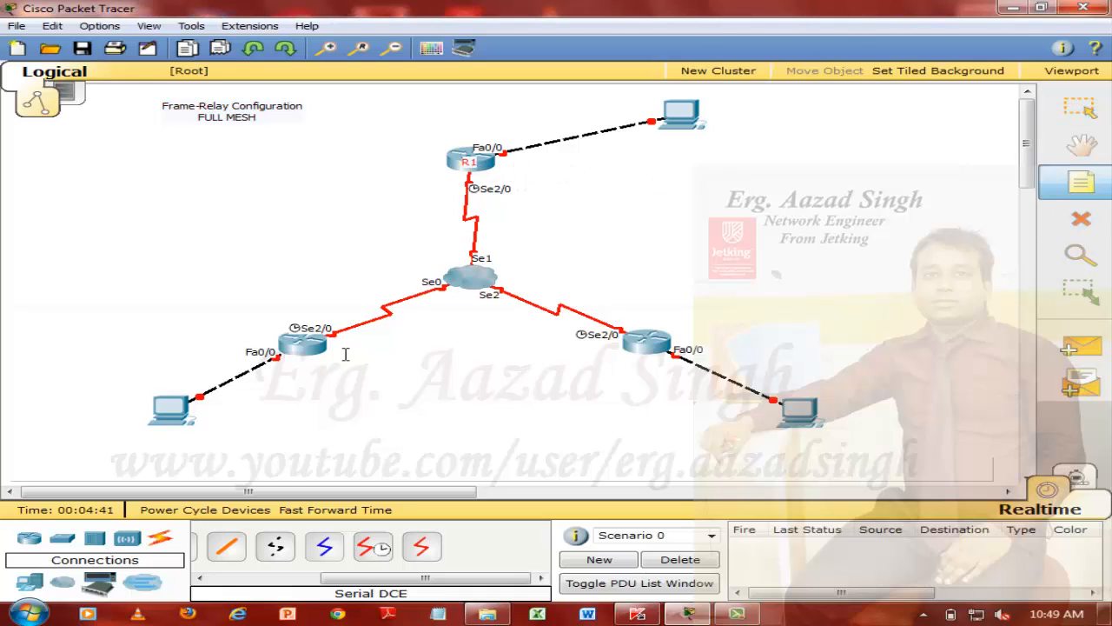
pyautogui.click(304, 349)
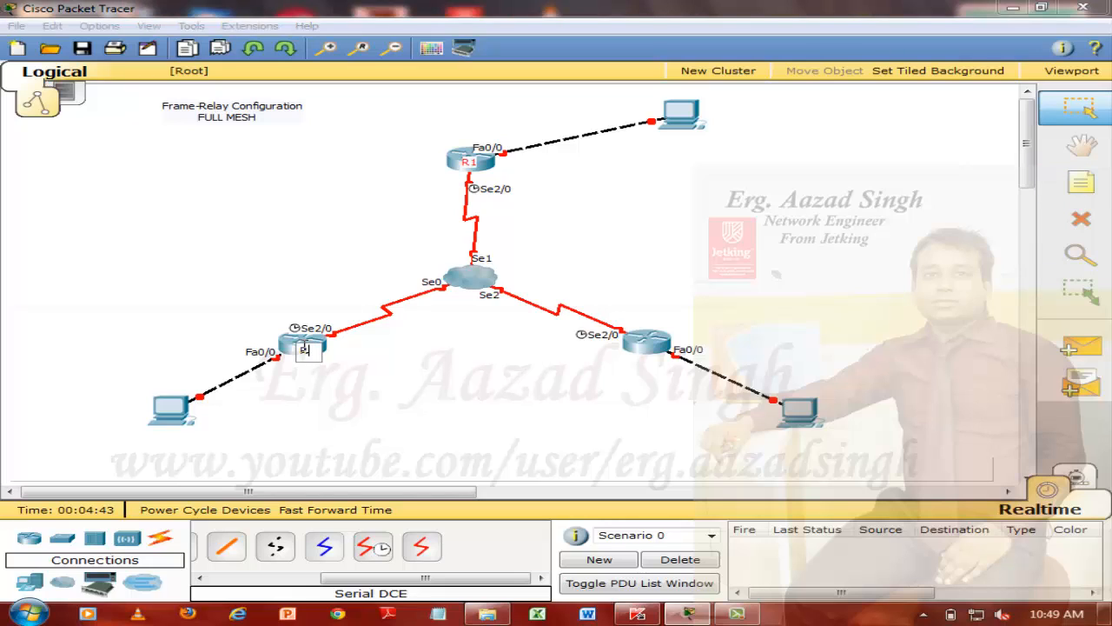
pyautogui.write('R2')
pyautogui.click(472, 415)
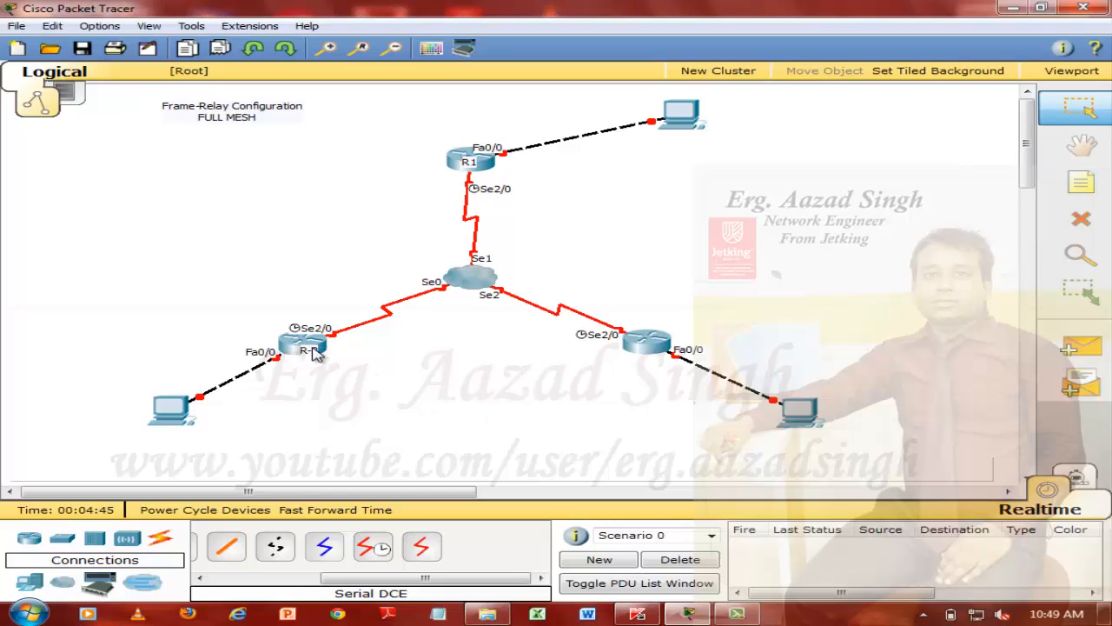
# Label the lower-right router with a note reading "R-3" and centre the note on the router icon
pyautogui.click(1081, 181)
pyautogui.click(637, 345)
pyautogui.write('R')
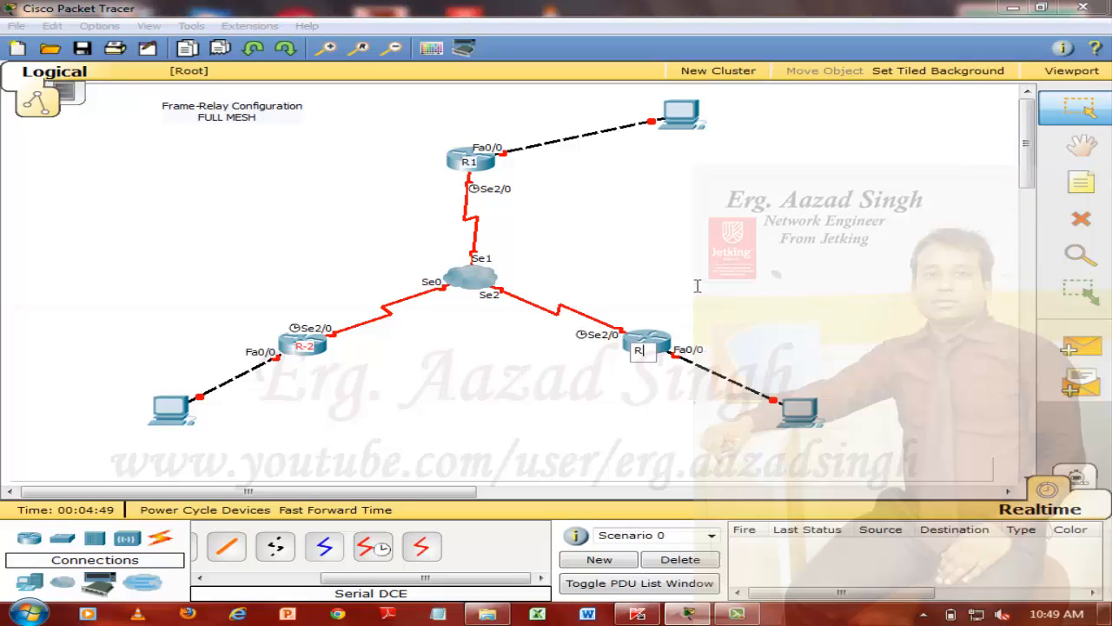
pyautogui.write('-3')
pyautogui.click(721, 280)
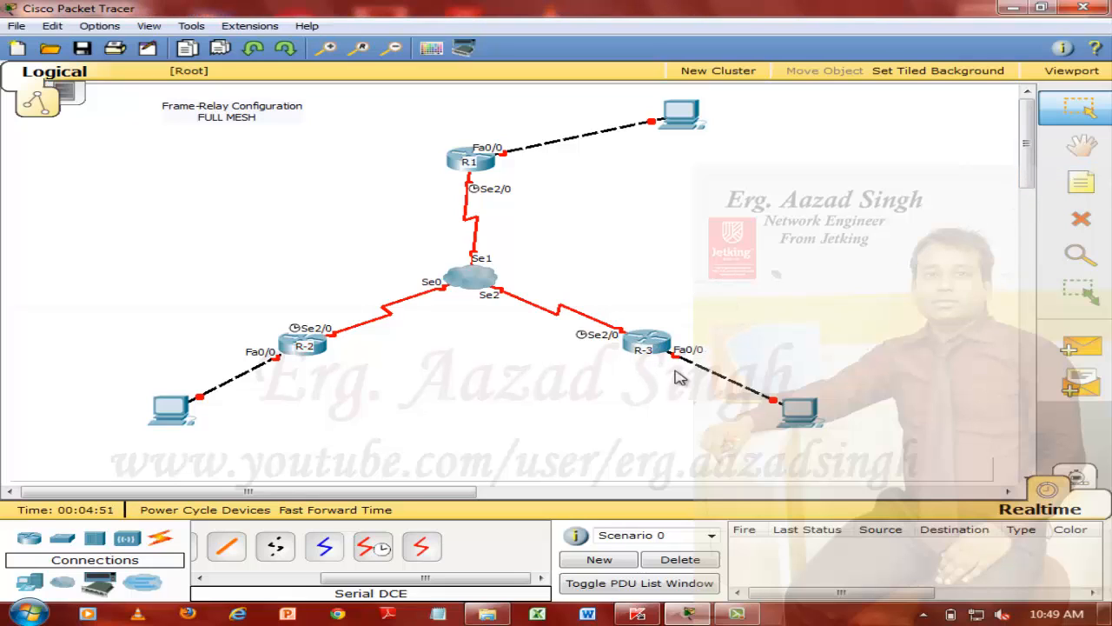
pyautogui.moveTo(640, 352); pyautogui.dragTo(646, 345)
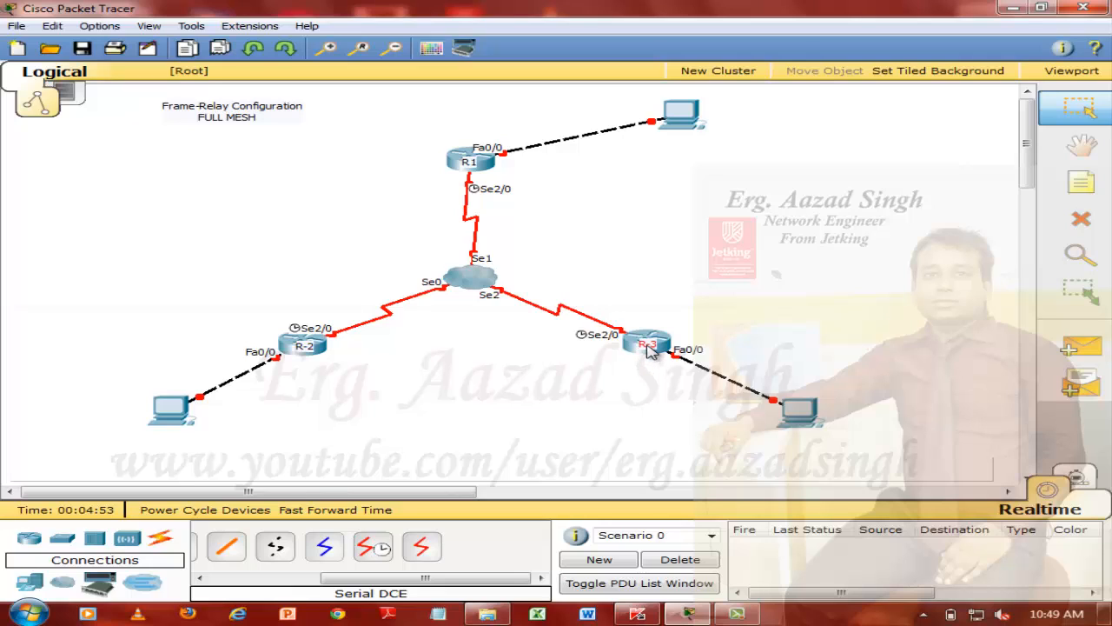
pyautogui.click(750, 277)
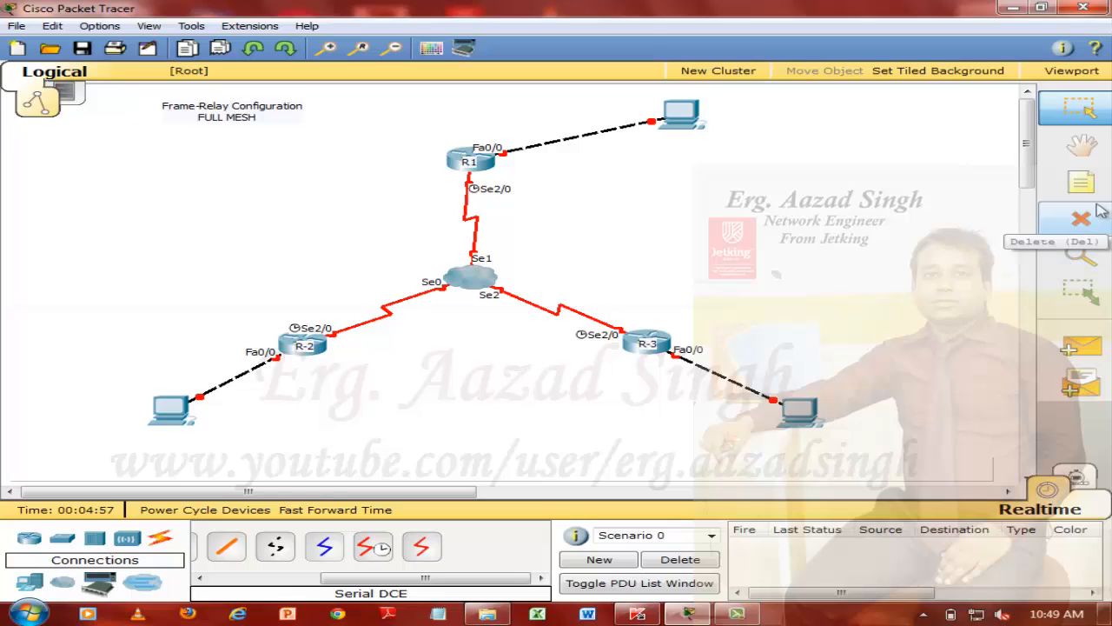
# Add a note reading "Interface 2/0.1 ---10.0.0.0/30" in the empty area below the topology title
pyautogui.click(1081, 181)
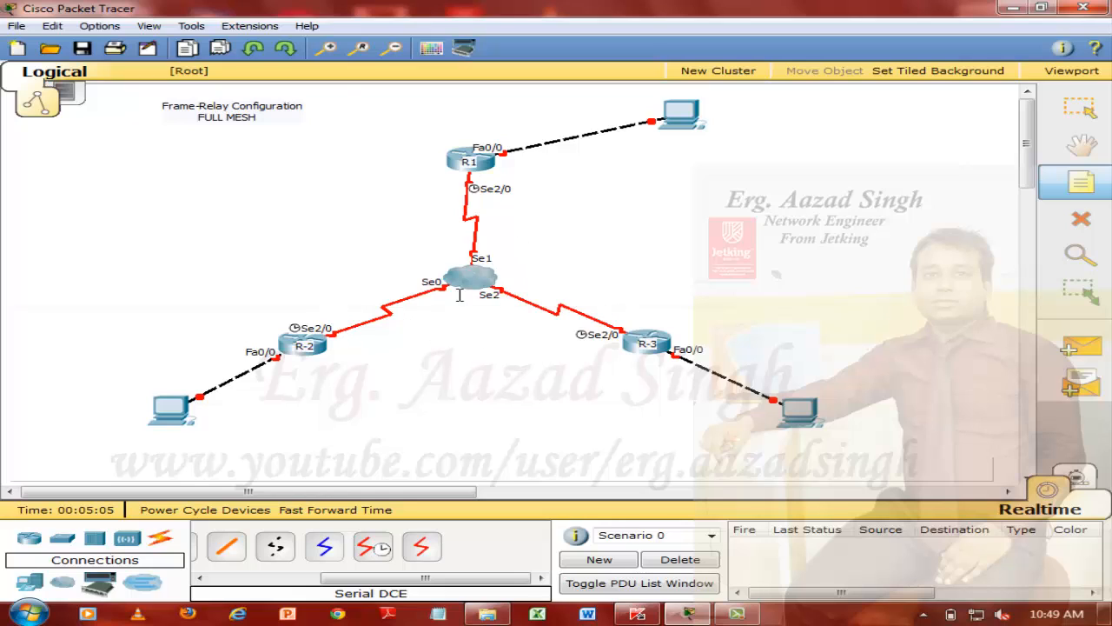
pyautogui.moveTo(455, 287)
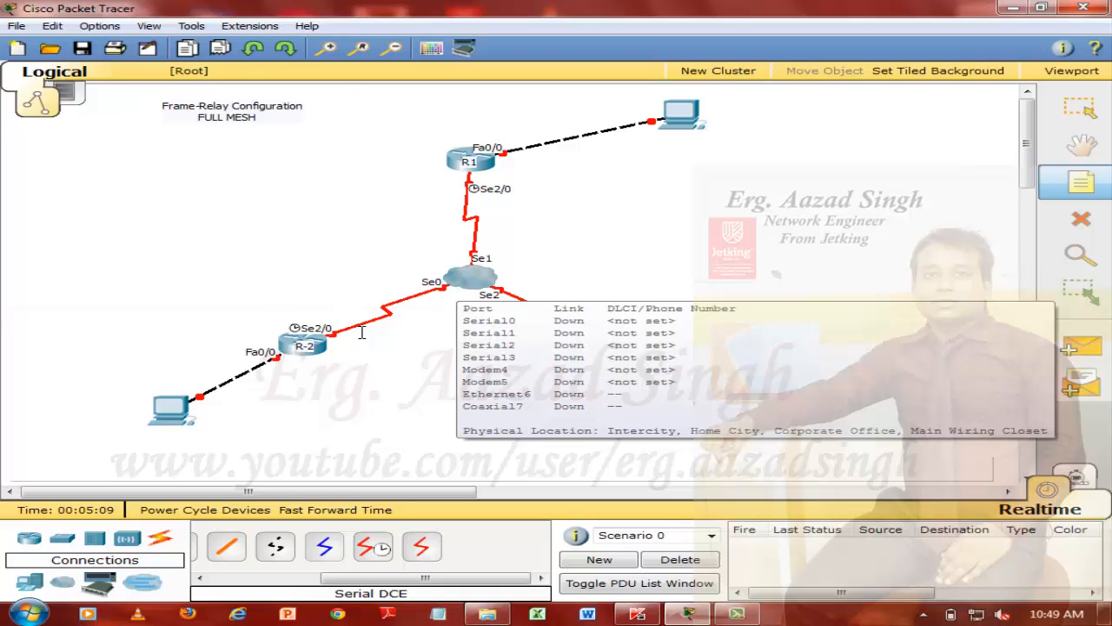
pyautogui.moveTo(468, 179)
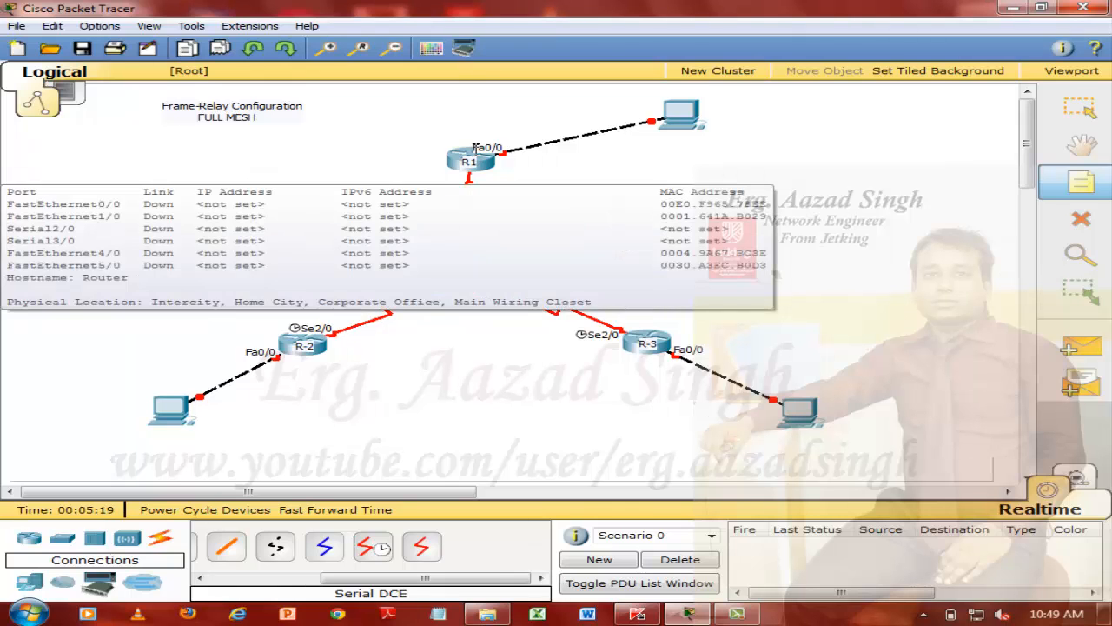
pyautogui.moveTo(271, 332)
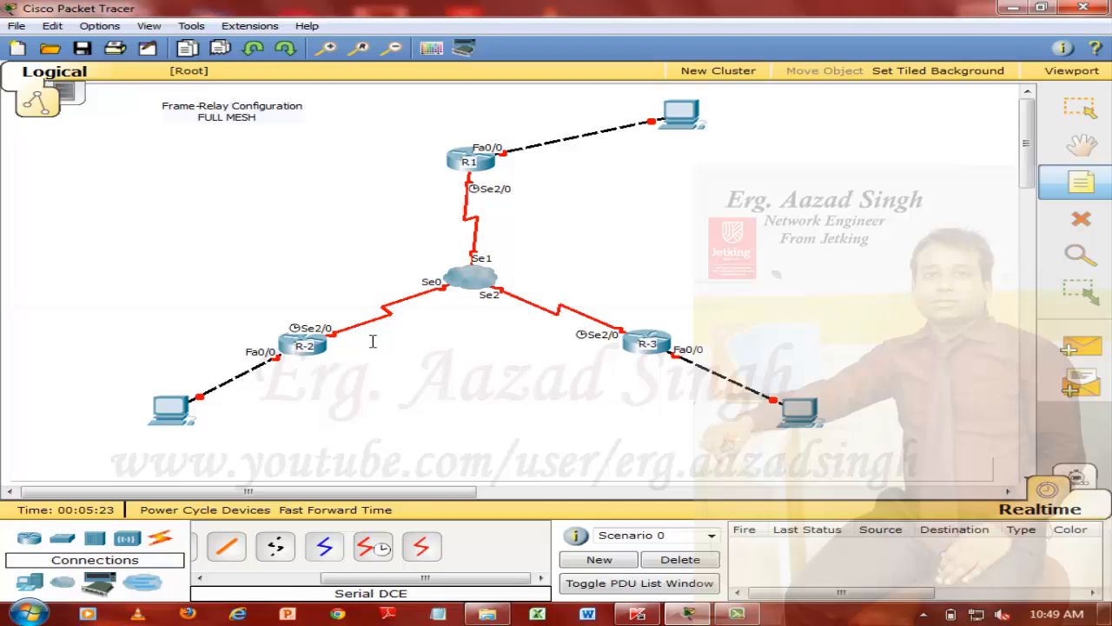
pyautogui.moveTo(321, 339)
pyautogui.moveTo(446, 200)
pyautogui.moveTo(624, 352)
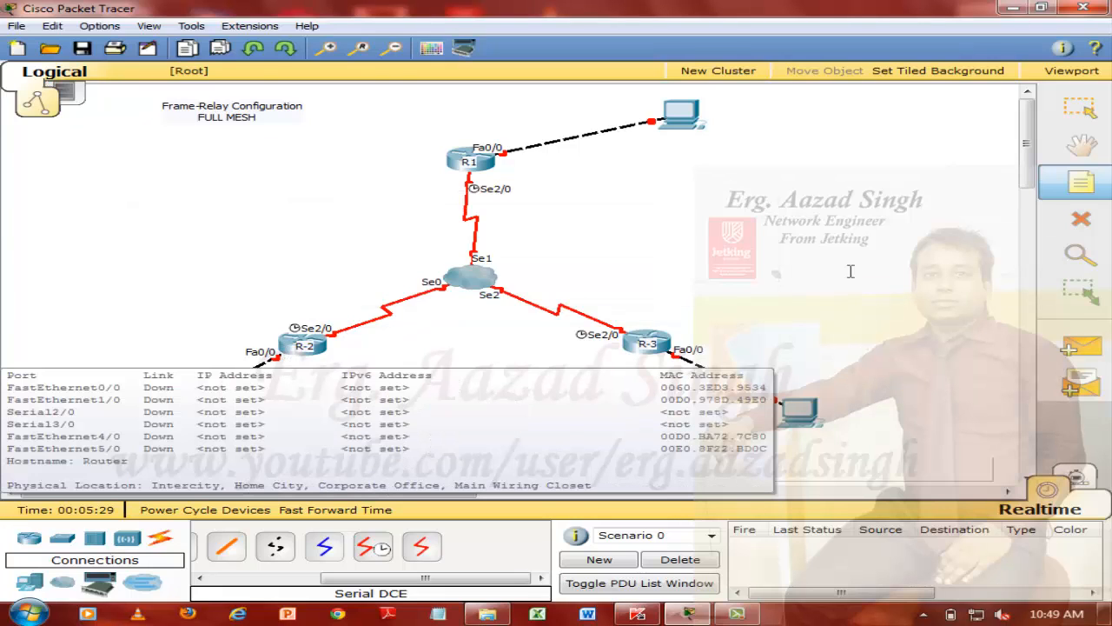
pyautogui.click(184, 161)
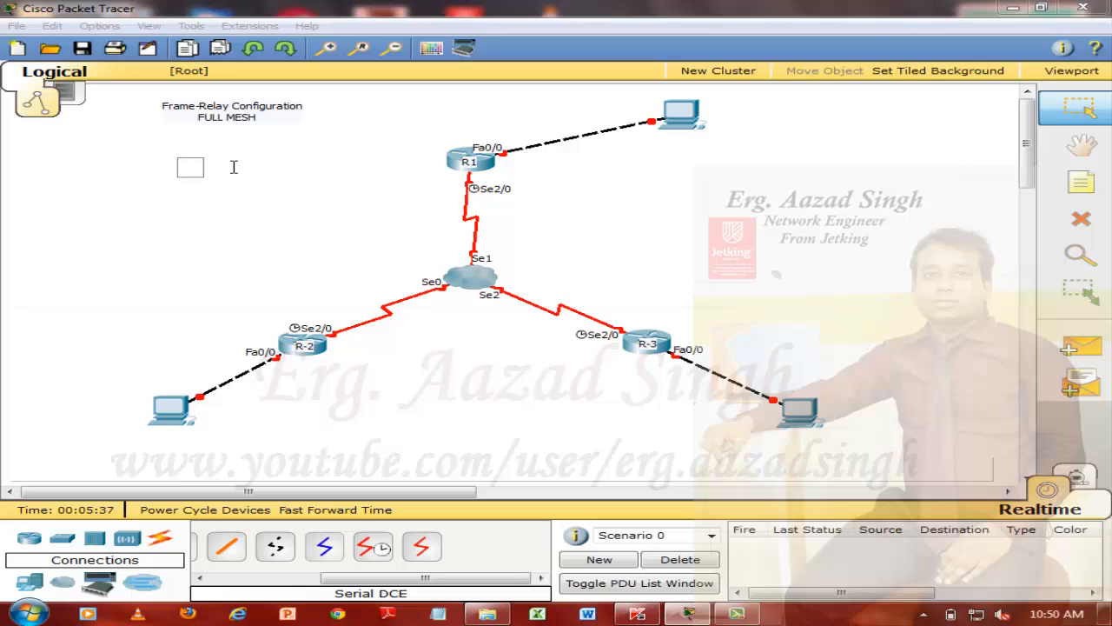
pyautogui.write('Interface 2/0.1 ---10.')
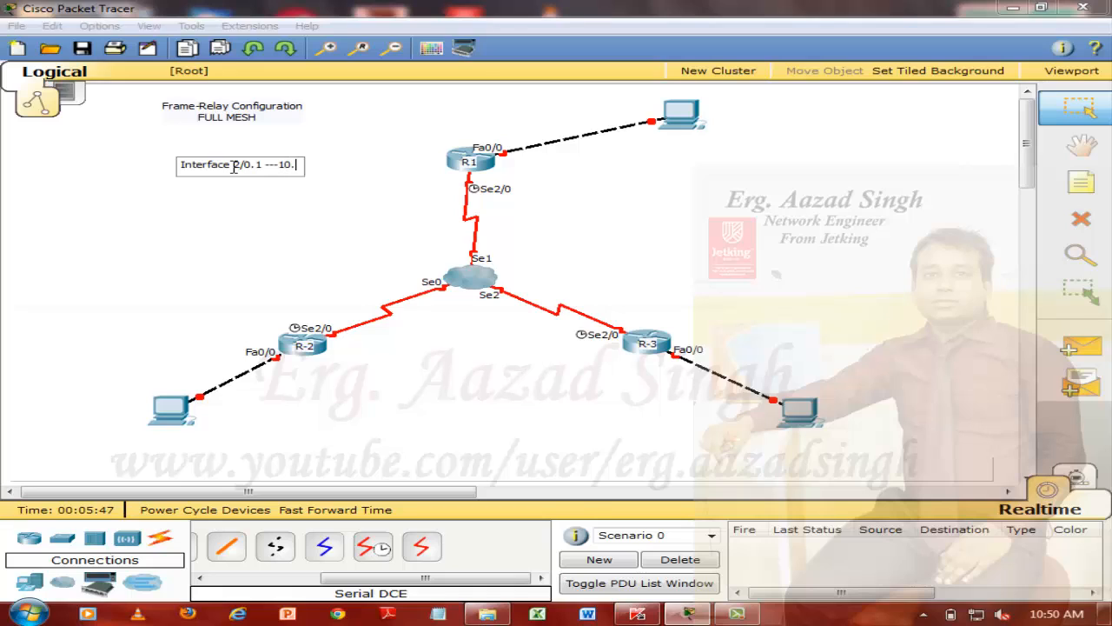
pyautogui.write('0.0.0/30')
pyautogui.click(322, 253)
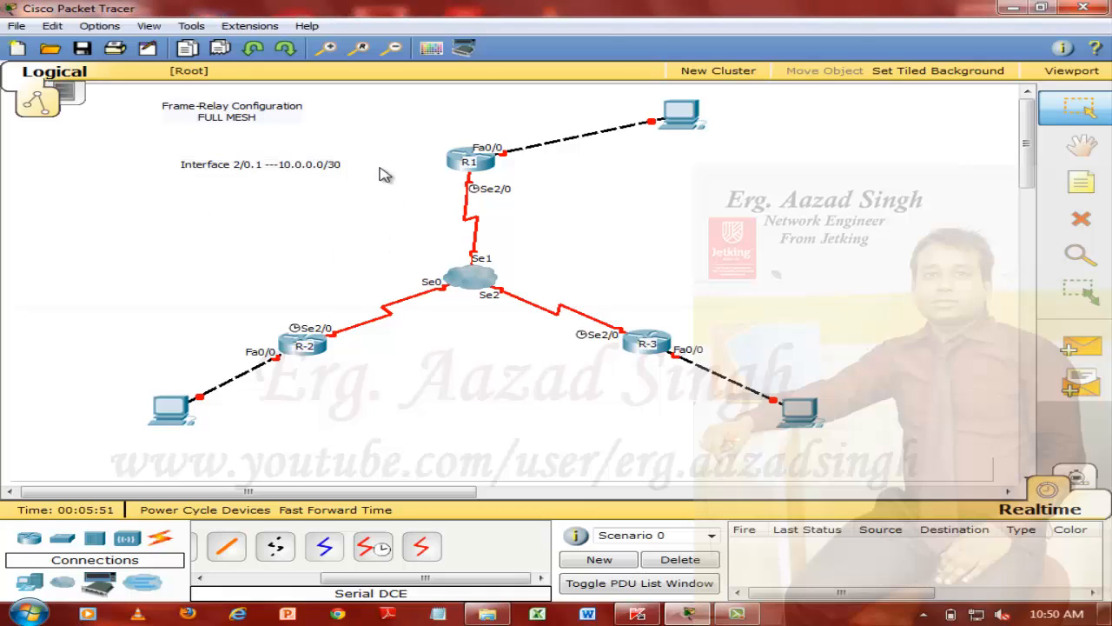
# Duplicate the "Interface 2/0.1 ---10.0.0.0/30" line as the second line of the same note
pyautogui.click(343, 164)
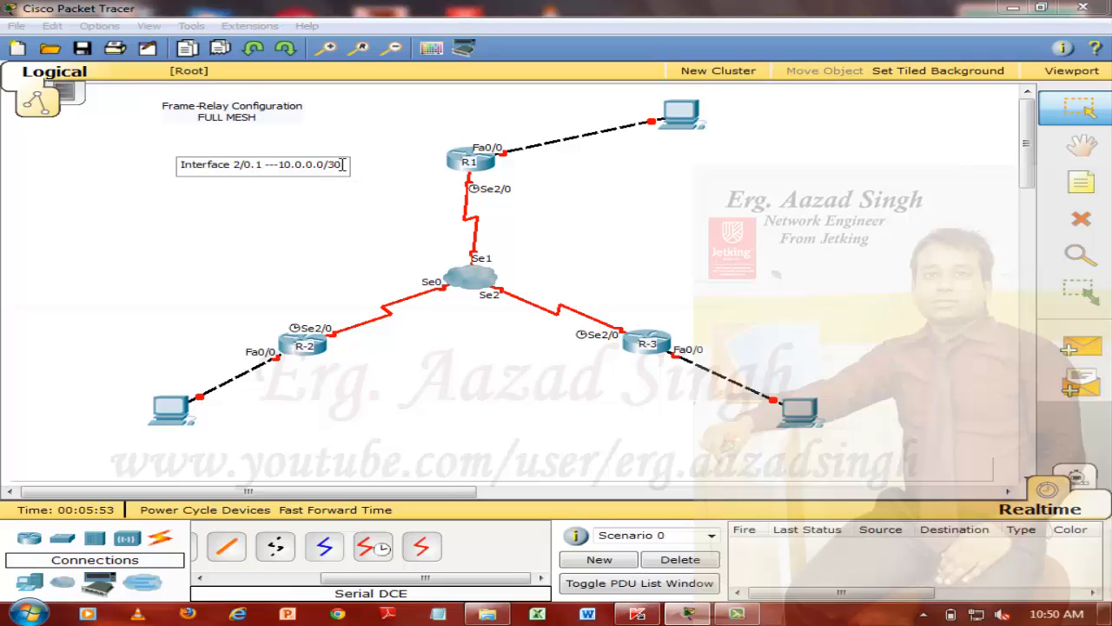
pyautogui.press('Return')
pyautogui.tripleClick(343, 165)
pyautogui.hotkey('ctrl', 'c')
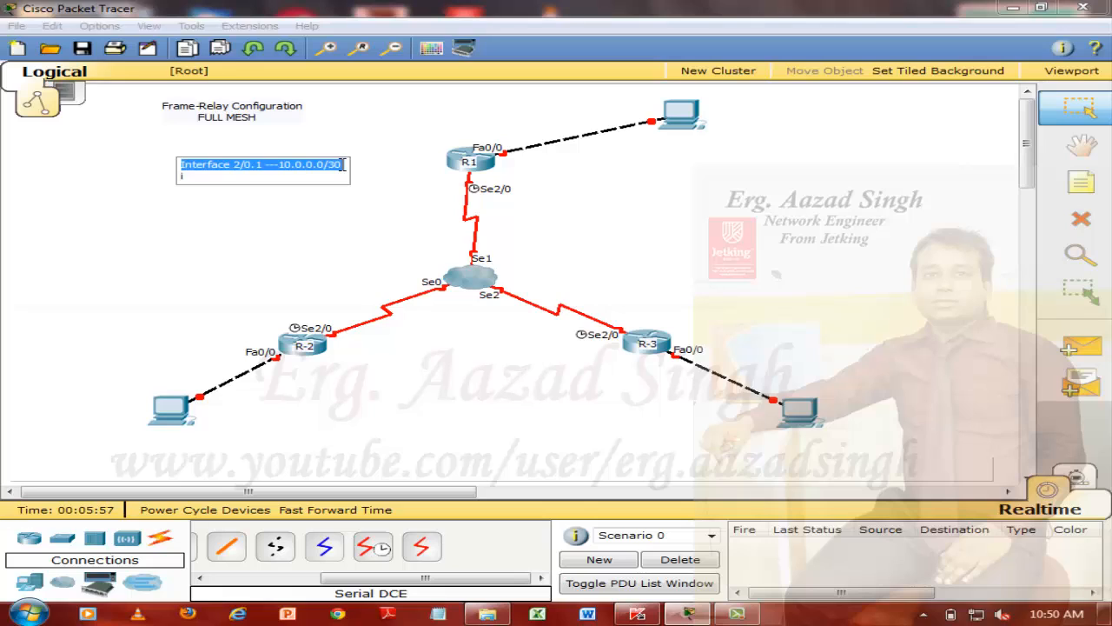
pyautogui.write('i')
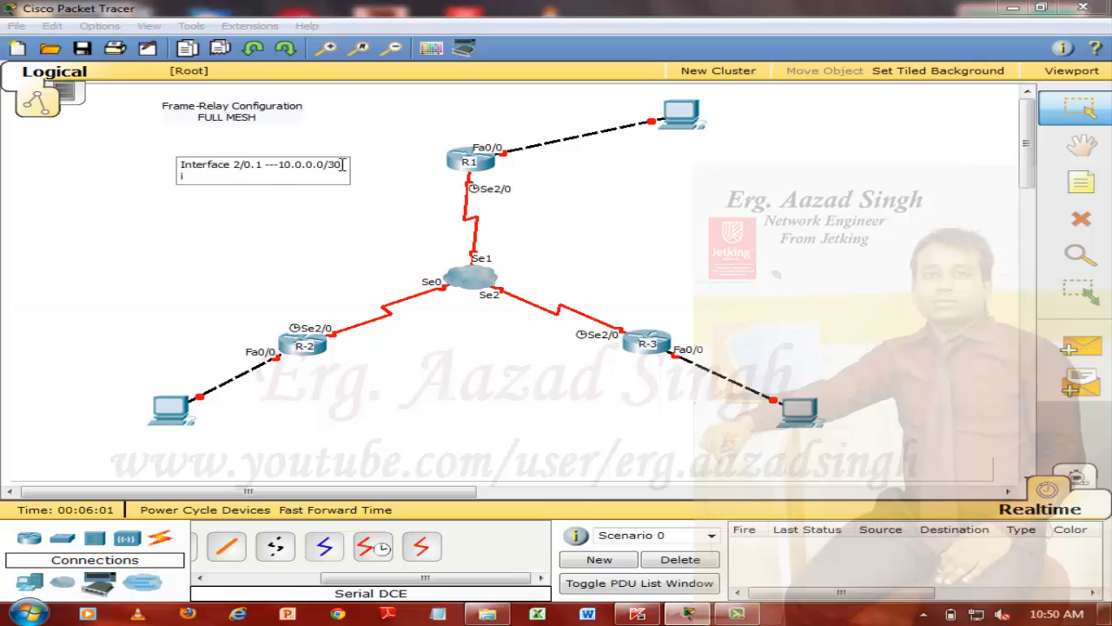
pyautogui.press('BackSpace')
pyautogui.press('BackSpace')
pyautogui.hotkey('ctrl', 'v')
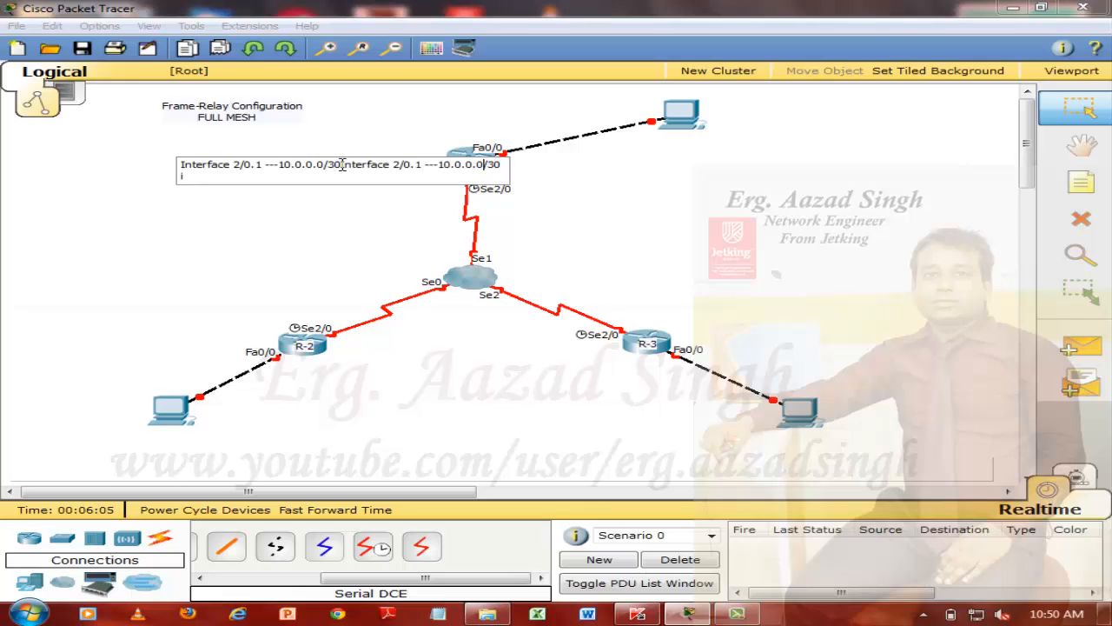
pyautogui.press('Return')
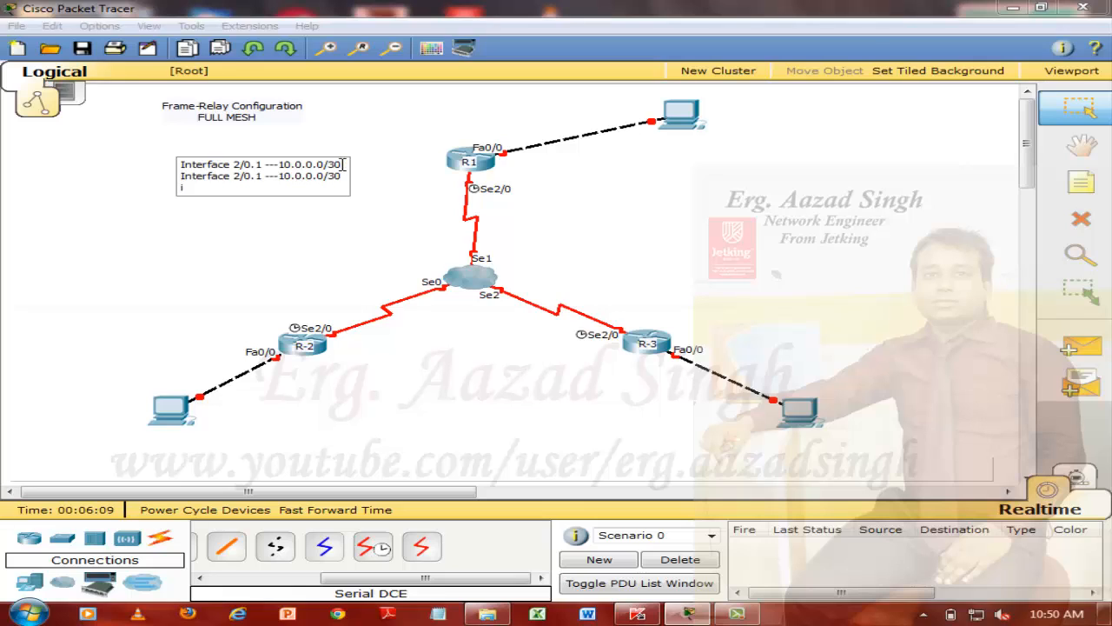
pyautogui.press('BackSpace')
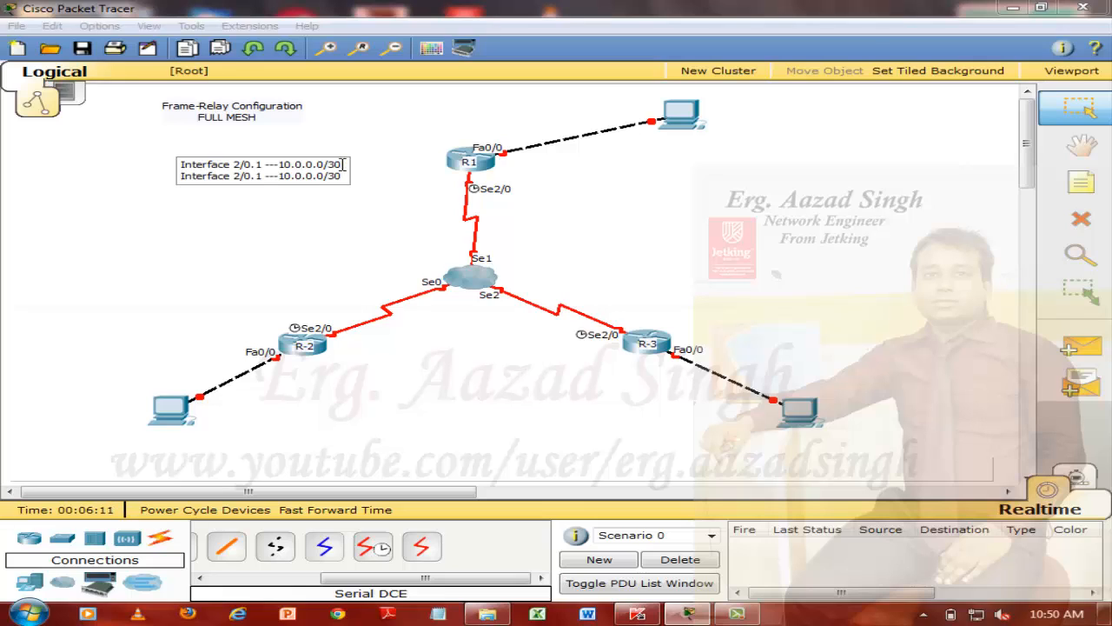
# Edit the note's second line to read "Interface 2/0.2 ---20.0.0.0/30"
pyautogui.press('Left')
pyautogui.press('Left')
pyautogui.press('Delete')
pyautogui.write('2')
pyautogui.press('BackSpace')
pyautogui.write('2')
pyautogui.press('Right')
pyautogui.press('Right')
pyautogui.press('Right')
pyautogui.press('Right')
pyautogui.press('Right')
pyautogui.press('Right')
pyautogui.press('Right')
pyautogui.press('Right')
pyautogui.press('Right')
pyautogui.write('---DLCI')
pyautogui.press('BackSpace')
pyautogui.press('BackSpace')
pyautogui.press('BackSpace')
pyautogui.press('BackSpace')
pyautogui.press('BackSpace')
pyautogui.press('BackSpace')
pyautogui.press('BackSpace')
pyautogui.press('BackSpace')
# Move the address note beside router R1 and replace "Interface 2/0.1" in its first line with "R-1-to-R-2"
pyautogui.moveTo(311, 177); pyautogui.dragTo(410, 171)
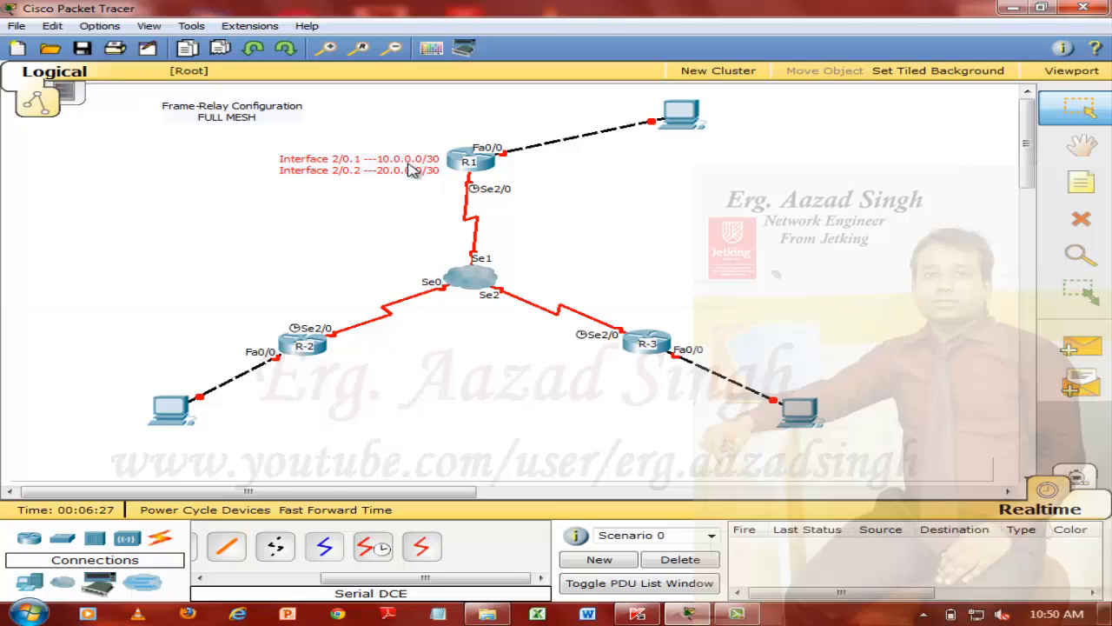
pyautogui.doubleClick(432, 167)
pyautogui.moveTo(443, 168); pyautogui.dragTo(289, 134)
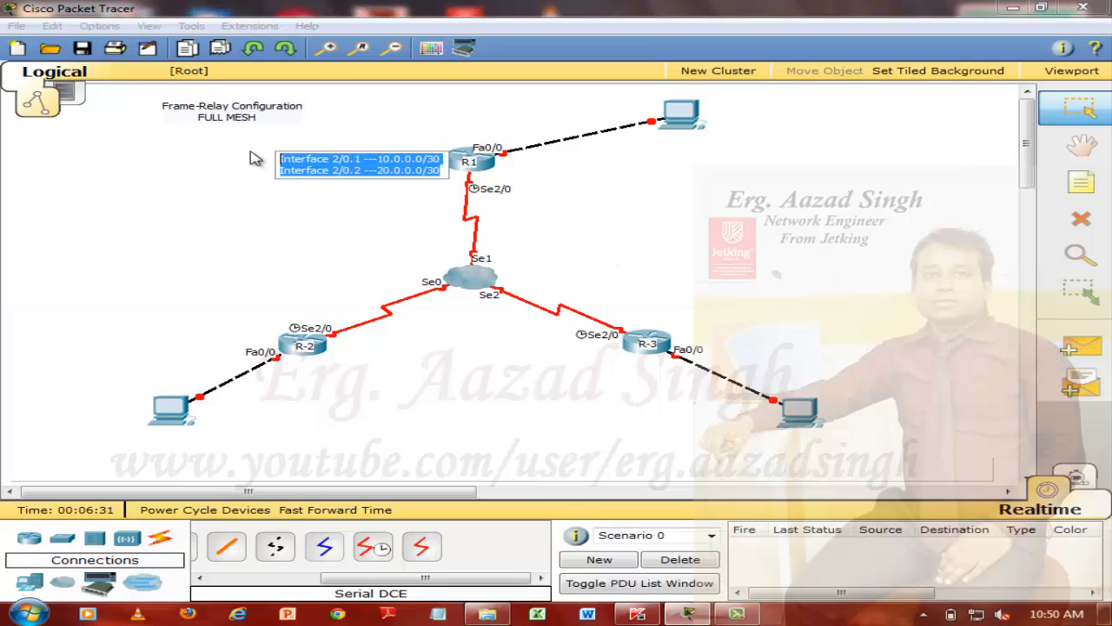
pyautogui.click(361, 162)
pyautogui.moveTo(361, 160); pyautogui.dragTo(279, 160)
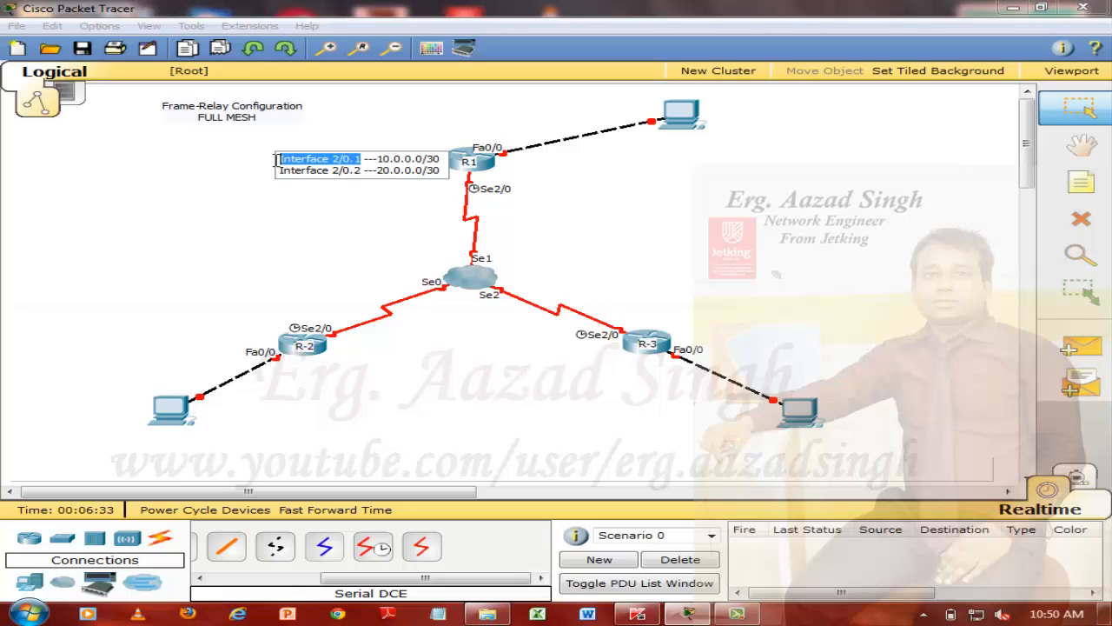
pyautogui.press('Delete')
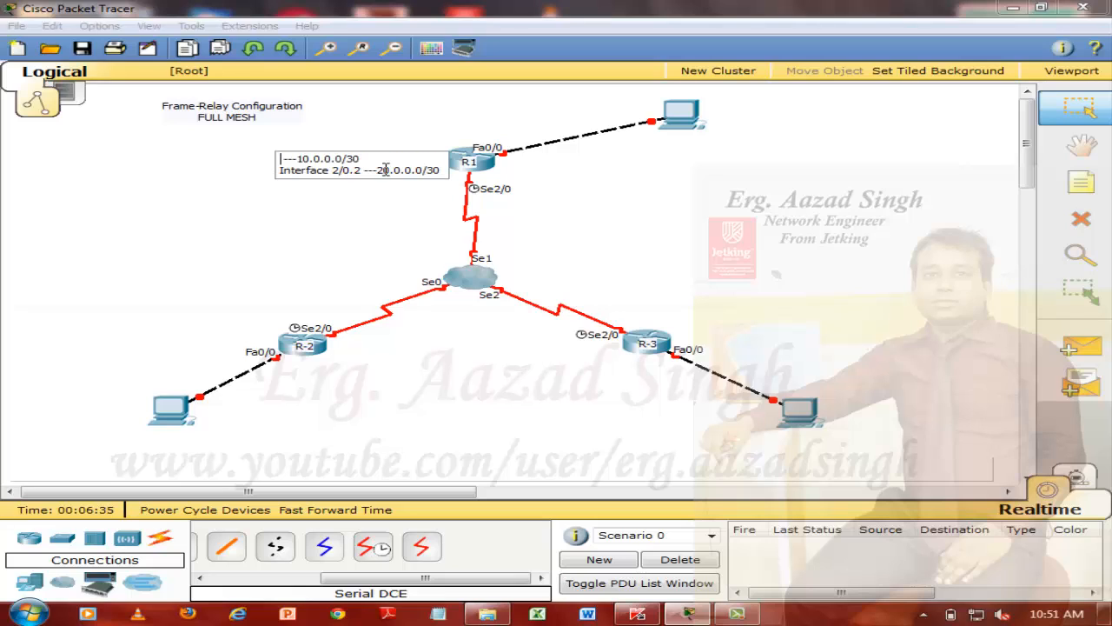
pyautogui.write('R-1')
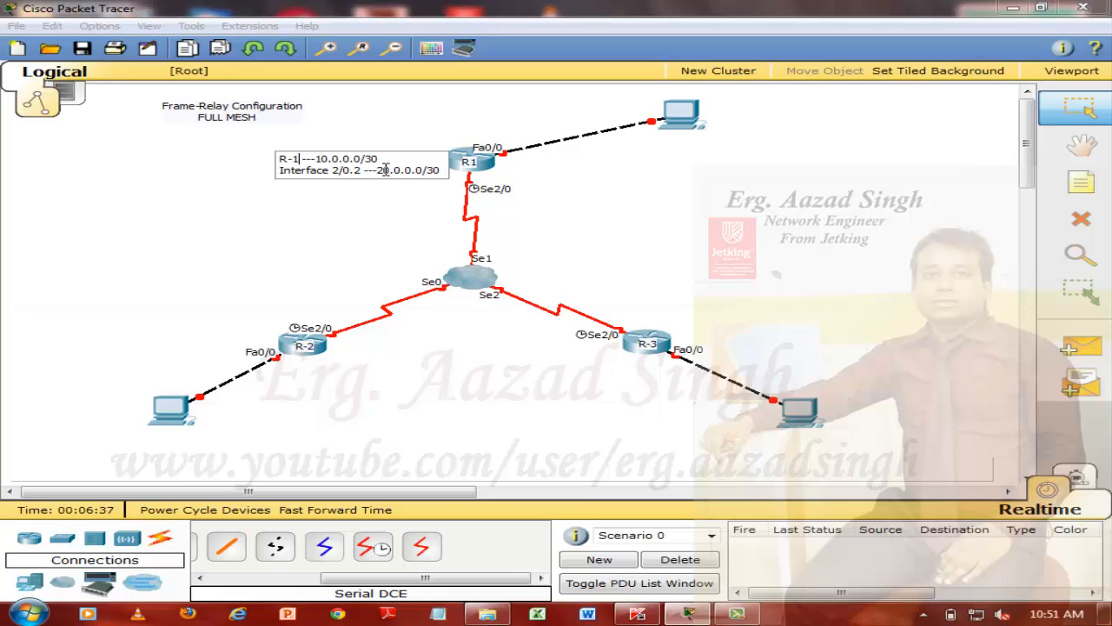
pyautogui.write('-to- ')
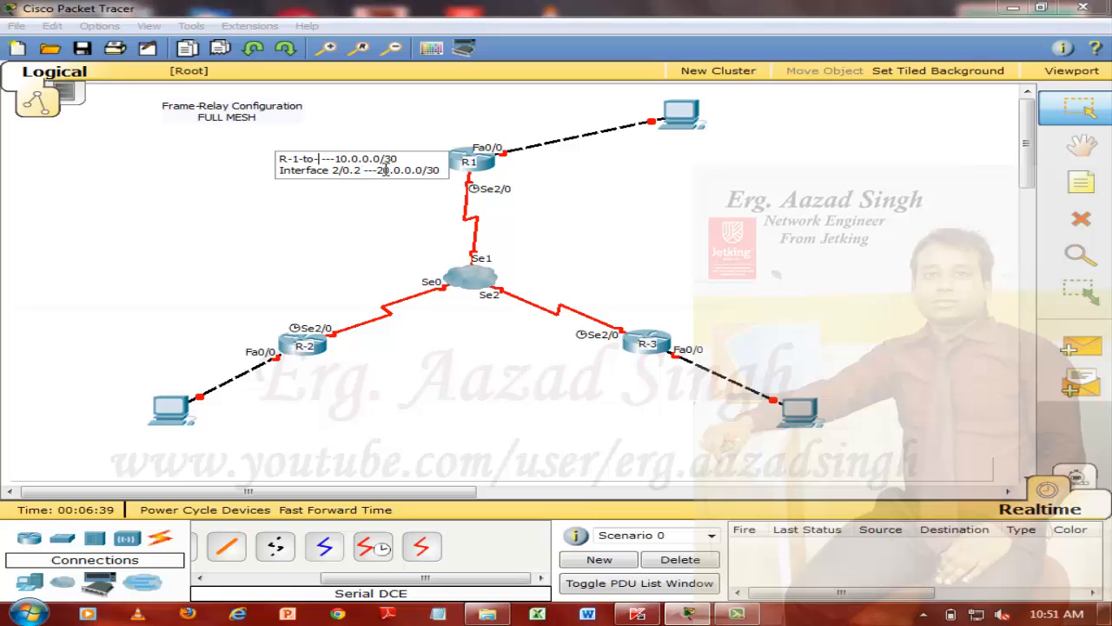
pyautogui.write('R-2')
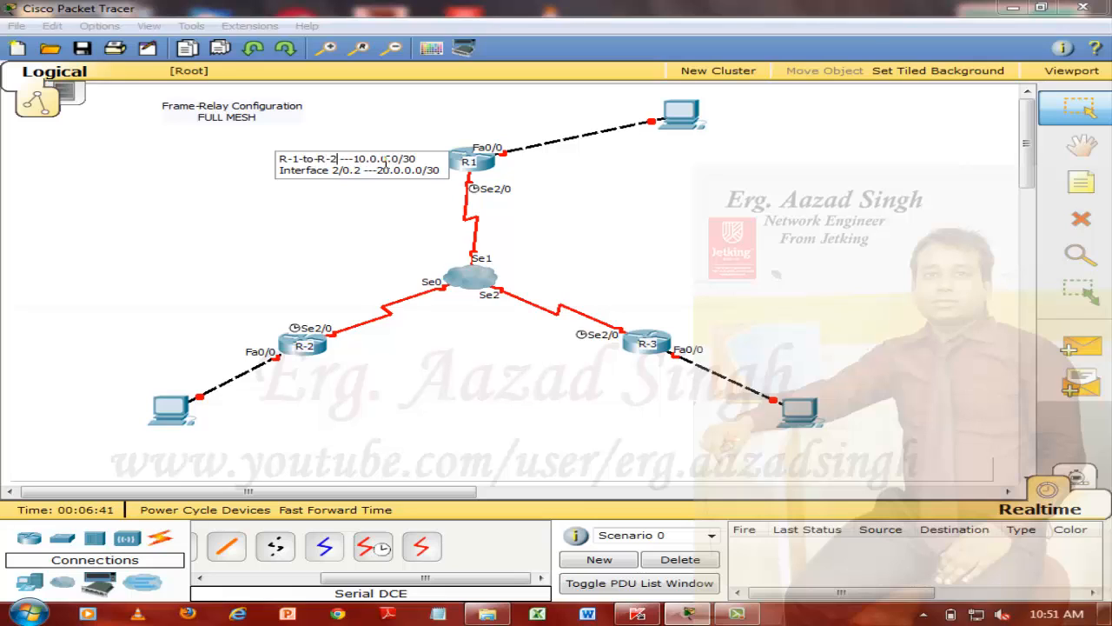
# Replace "Interface 2/0.2" in the note's second line with "R-1-to-R-3" and nudge the note slightly closer to R1
pyautogui.moveTo(361, 171); pyautogui.dragTo(257, 170)
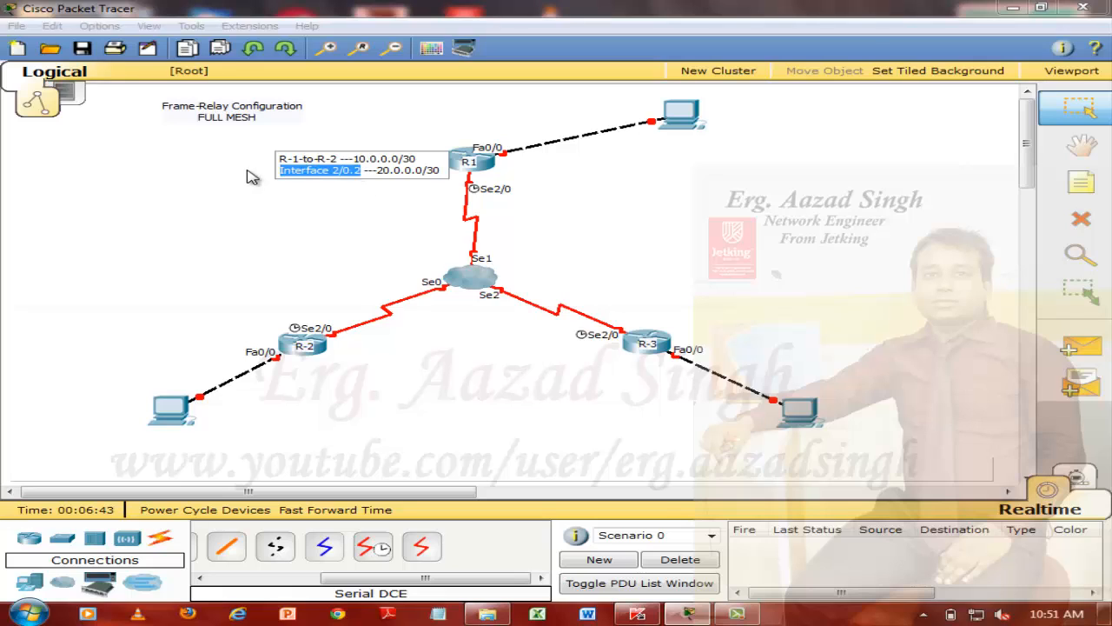
pyautogui.write('R-1')
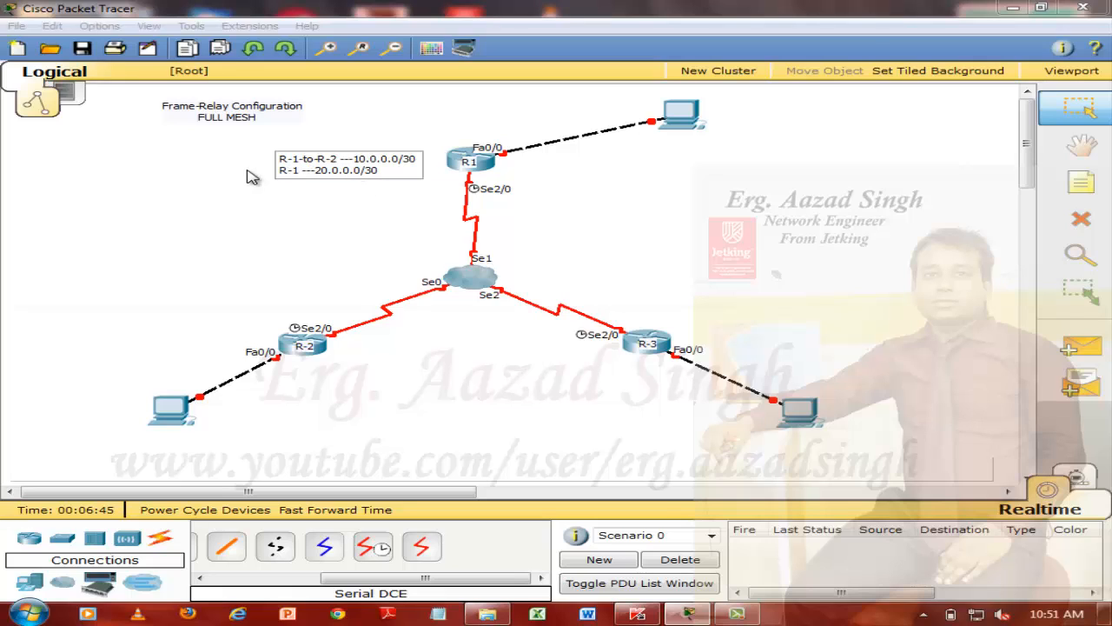
pyautogui.write('-to-R-3')
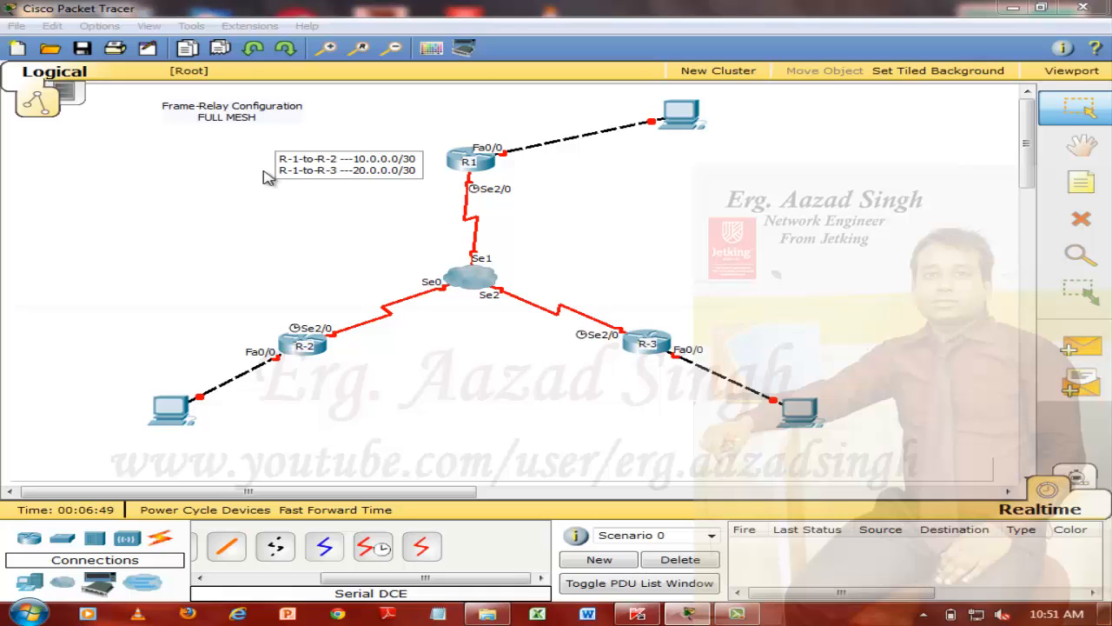
pyautogui.click(295, 239)
pyautogui.moveTo(361, 178); pyautogui.dragTo(376, 177)
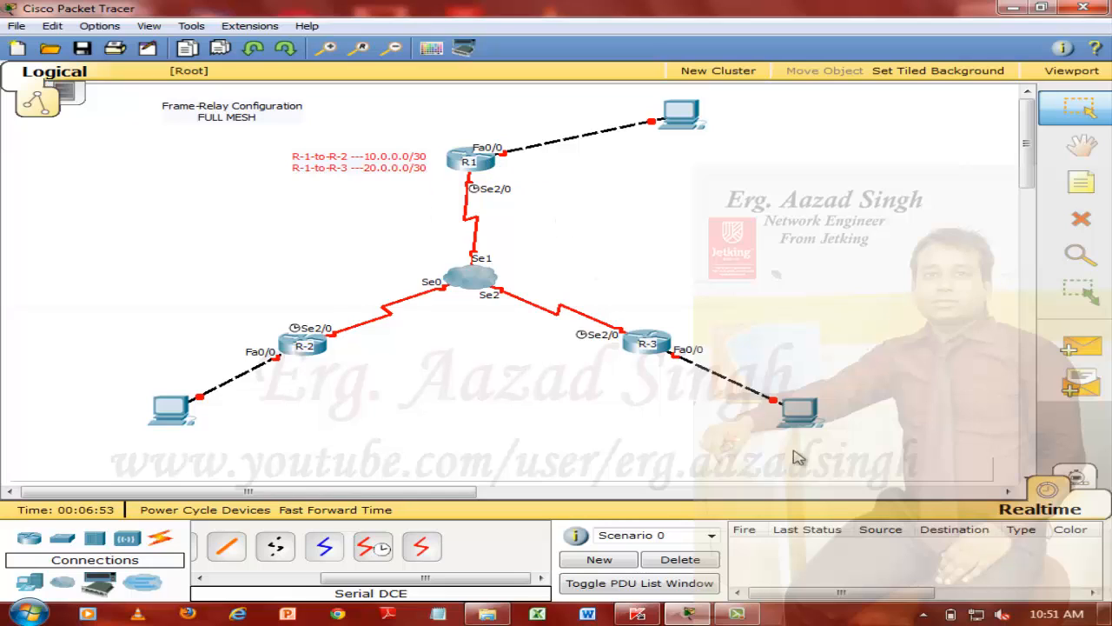
# Place a new note below R1's address note and begin it with "R1-to-R2 --"
pyautogui.click(1078, 183)
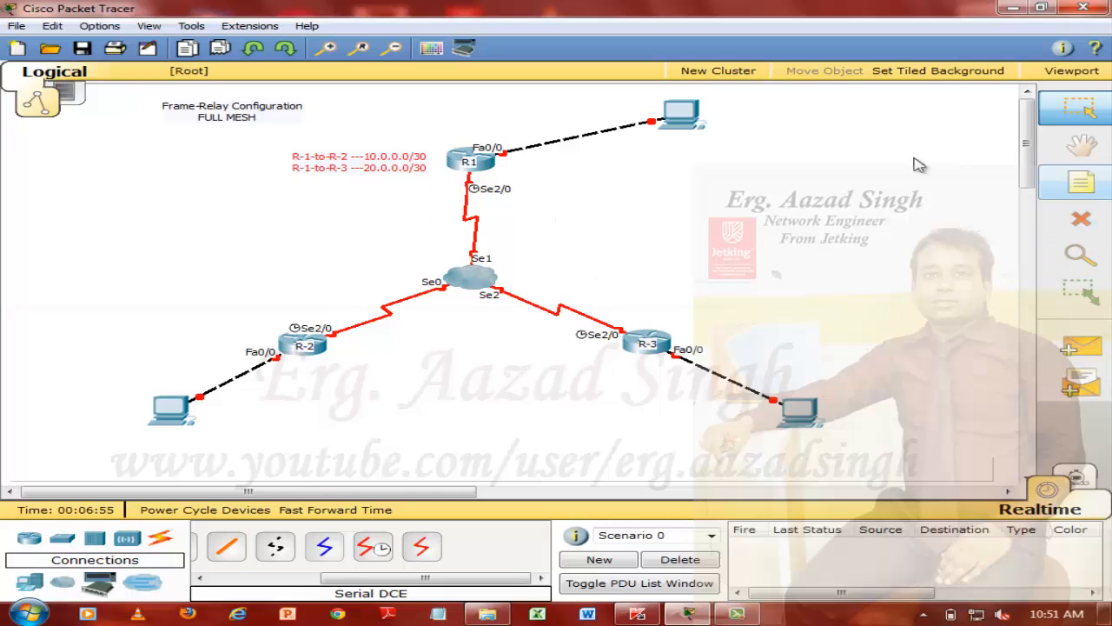
pyautogui.click(372, 157)
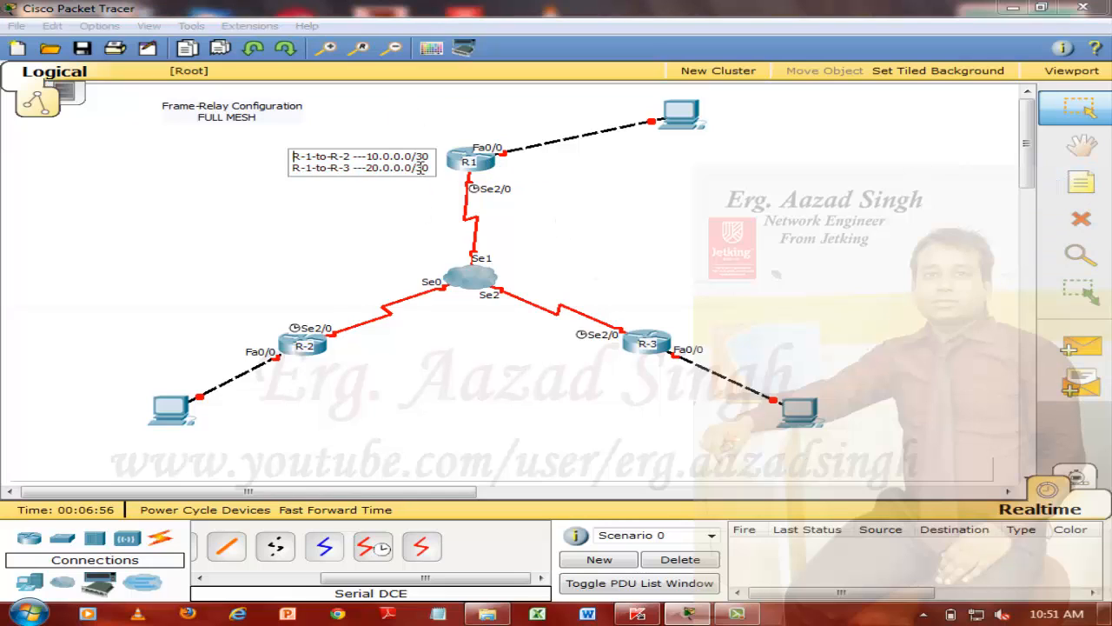
pyautogui.click(1080, 193)
pyautogui.click(305, 181)
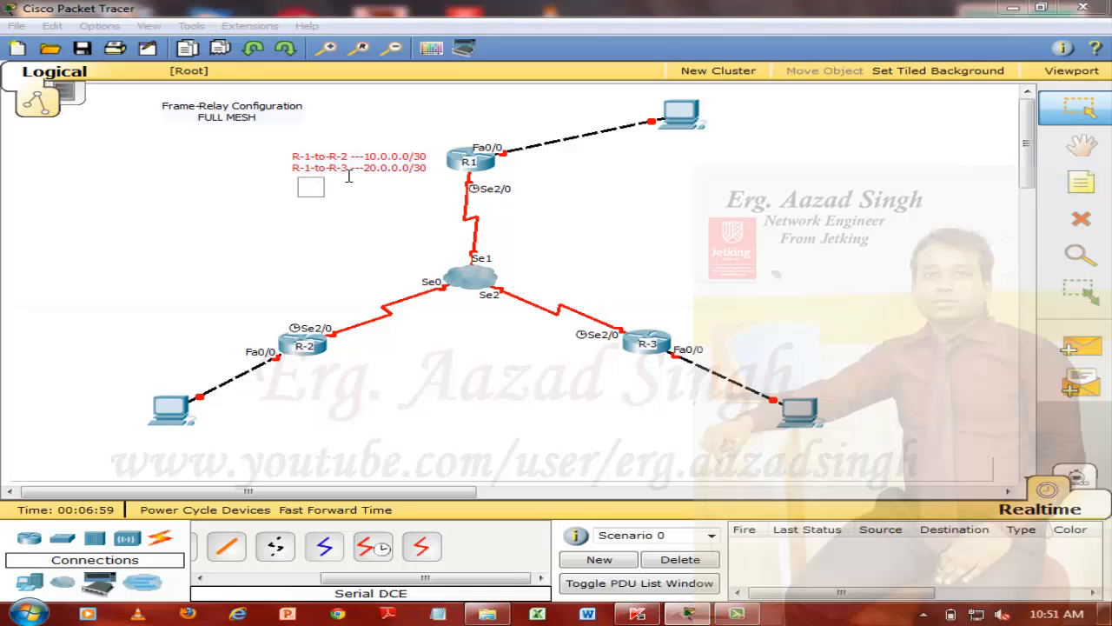
pyautogui.write('R1-to-R2 --')
# Insert the heading line "DLCI NO." above the entry and complete the entry as "R1-to-R2 -- 100"
pyautogui.press('Left')
pyautogui.press('Left')
pyautogui.press('Left')
pyautogui.write('DLCI')
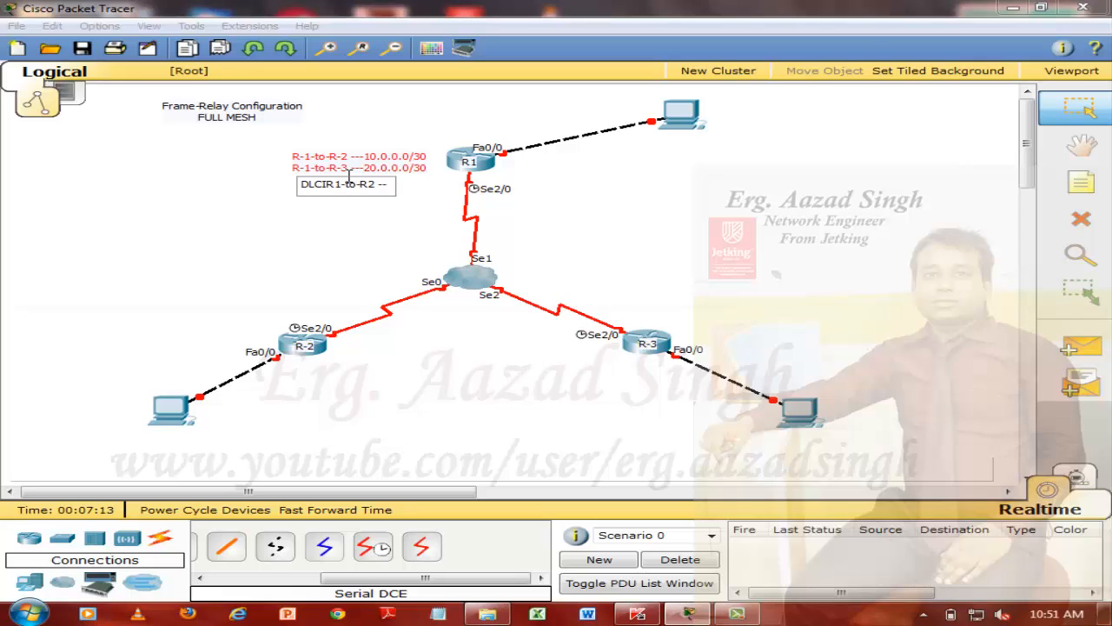
pyautogui.write(' NO')
pyautogui.write(':')
pyautogui.press('Return')
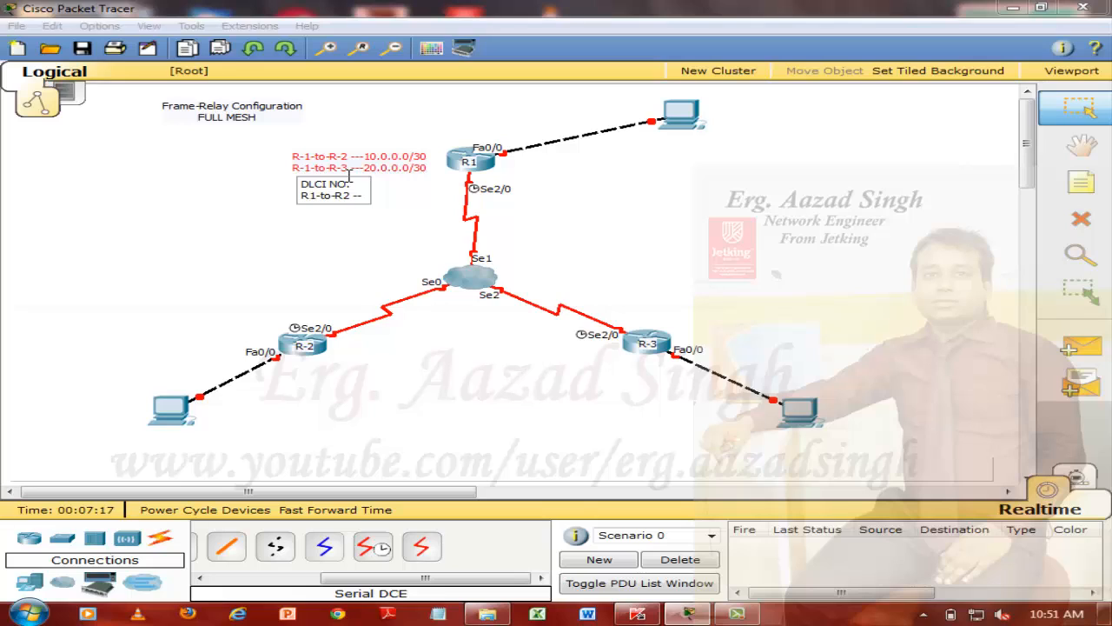
pyautogui.write('100')
# Duplicate the "R1-to-R2 -- 100" line as the third line of the DLCI note
pyautogui.press('Left')
pyautogui.press('Right')
pyautogui.press('Right')
pyautogui.press('Right')
pyautogui.hotkey('shift', 'Left')
pyautogui.hotkey('shift', 'Left')
pyautogui.hotkey('shift', 'Left')
pyautogui.hotkey('shift', 'Left')
pyautogui.hotkey('shift', 'Left')
pyautogui.hotkey('shift', 'Left')
pyautogui.hotkey('shift', 'Left')
pyautogui.hotkey('shift', 'Left')
pyautogui.hotkey('shift', 'Left')
pyautogui.hotkey('shift', 'Left')
pyautogui.hotkey('shift', 'Left')
pyautogui.hotkey('shift', 'Left')
pyautogui.press('Return')
pyautogui.write('R1-to-R2 -- 100')
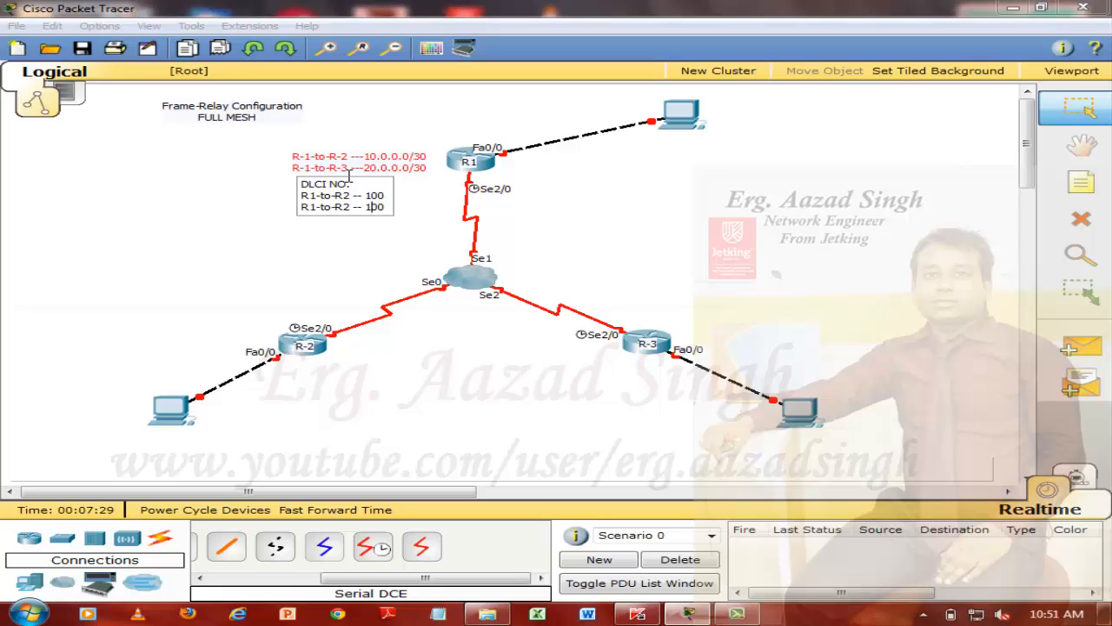
# Edit the DLCI note's third line to read "R1-to-R3 -- 200" and finish the note
pyautogui.press('BackSpace')
pyautogui.write('3')
pyautogui.press('Right')
pyautogui.press('BackSpace')
pyautogui.press('BackSpace')
pyautogui.press('BackSpace')
pyautogui.write('3 --')
pyautogui.press('Right')
pyautogui.press('Right')
pyautogui.press('Right')
pyautogui.press('Delete')
pyautogui.write('2')
pyautogui.click(315, 281)
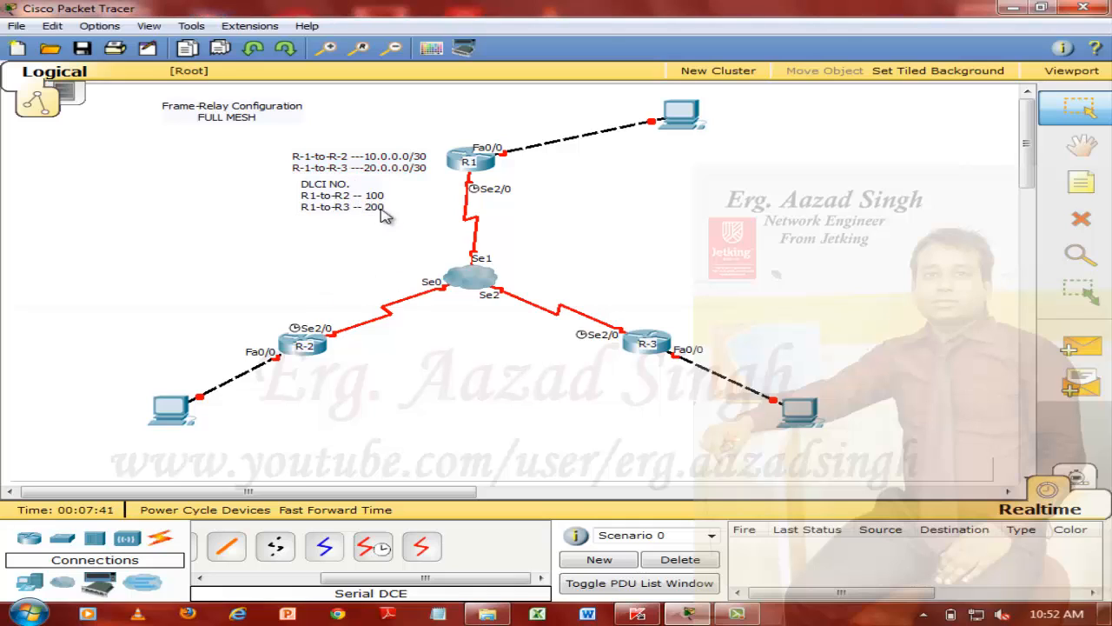
# Move the DLCI note to the other side of R1 and paste a copy of its text as a new note below R-2
pyautogui.moveTo(360, 206); pyautogui.dragTo(541, 157)
pyautogui.hotkey('ctrl', 'c')
pyautogui.doubleClick(626, 186)
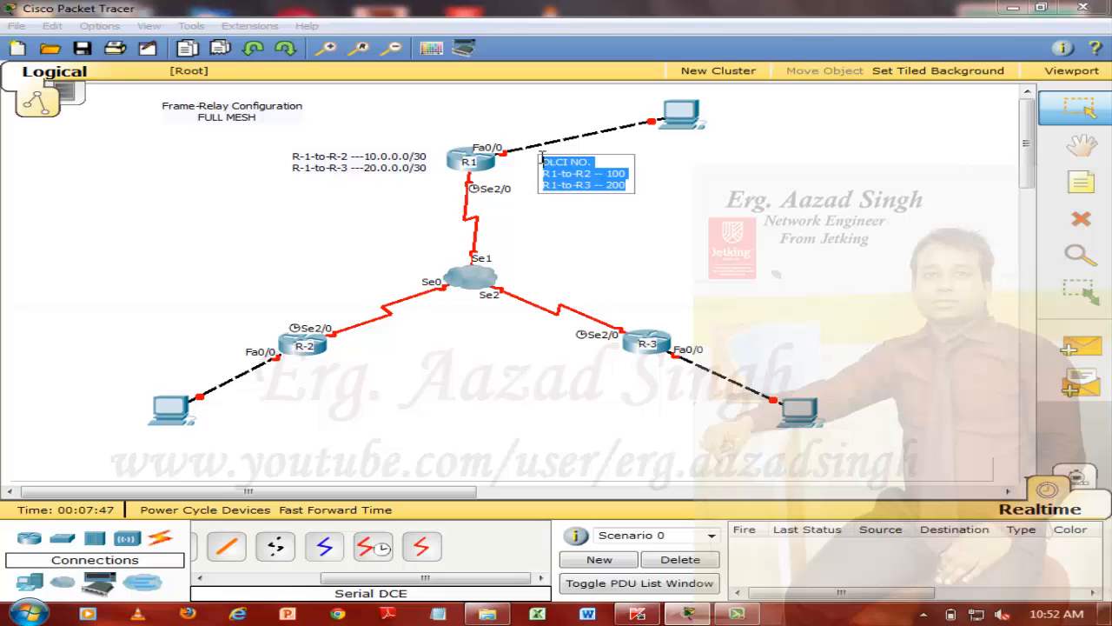
pyautogui.click(1081, 182)
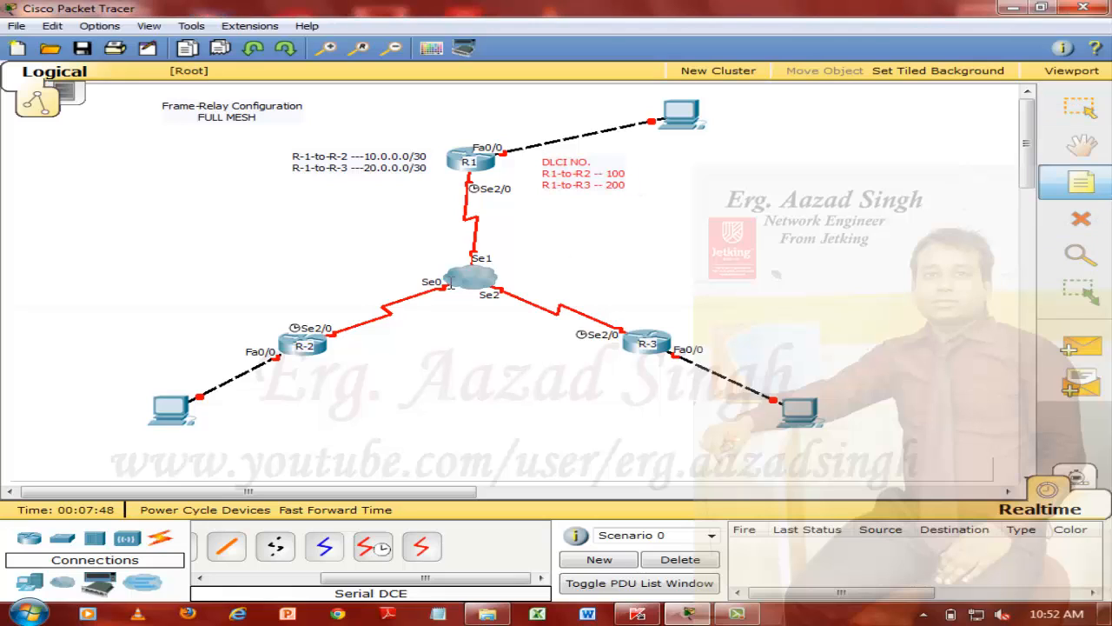
pyautogui.click(320, 366)
pyautogui.hotkey('ctrl', 'v')
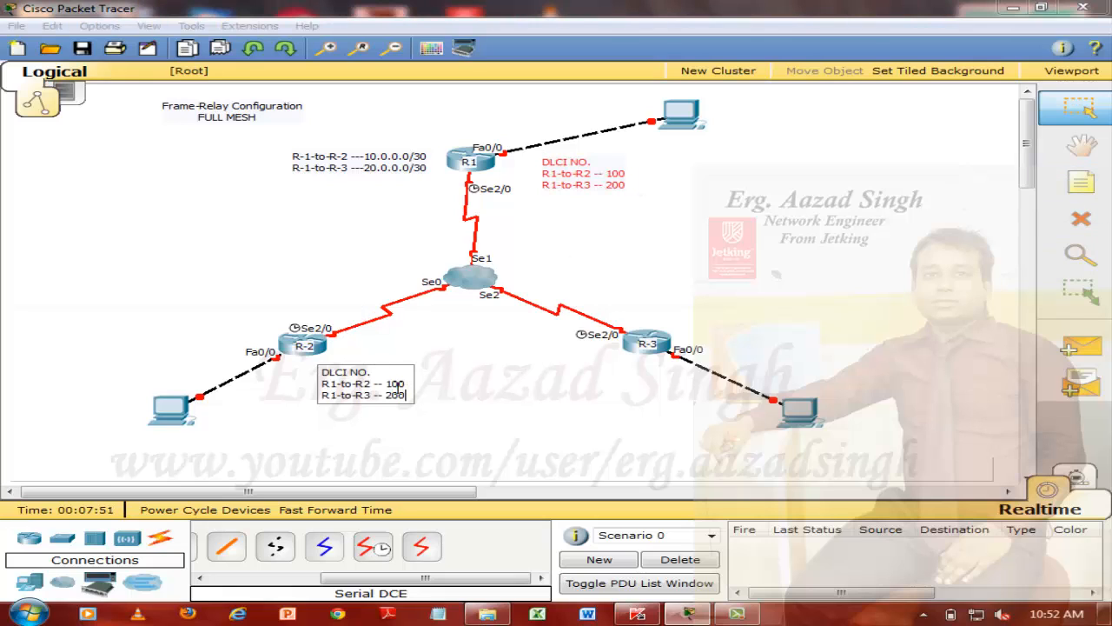
# Edit the first entry of R-2's DLCI note to read "R2-to-R1 -- 101"
pyautogui.click(338, 383)
pyautogui.press('BackSpace')
pyautogui.write('2')
pyautogui.press('Right')
pyautogui.press('Right')
pyautogui.press('Right')
pyautogui.press('Right')
pyautogui.press('Right')
pyautogui.press('Right')
pyautogui.press('BackSpace')
pyautogui.write('1')
# Edit the second entry of R-2's DLCI note to read "R2-to-R3 -- 300"
pyautogui.press('Left')
pyautogui.press('Left')
pyautogui.press('Left')
pyautogui.press('Left')
pyautogui.press('Left')
pyautogui.press('Left')
pyautogui.press('BackSpace')
pyautogui.write('2')
pyautogui.press('BackSpace')
pyautogui.write('3')
# Copy the text of R1's address note, and change the note's addresses to 10.0.0.1/30 and 20.0.0.1/30
pyautogui.click(432, 167)
pyautogui.moveTo(432, 167); pyautogui.dragTo(256, 132)
pyautogui.hotkey('ctrl', 'c')
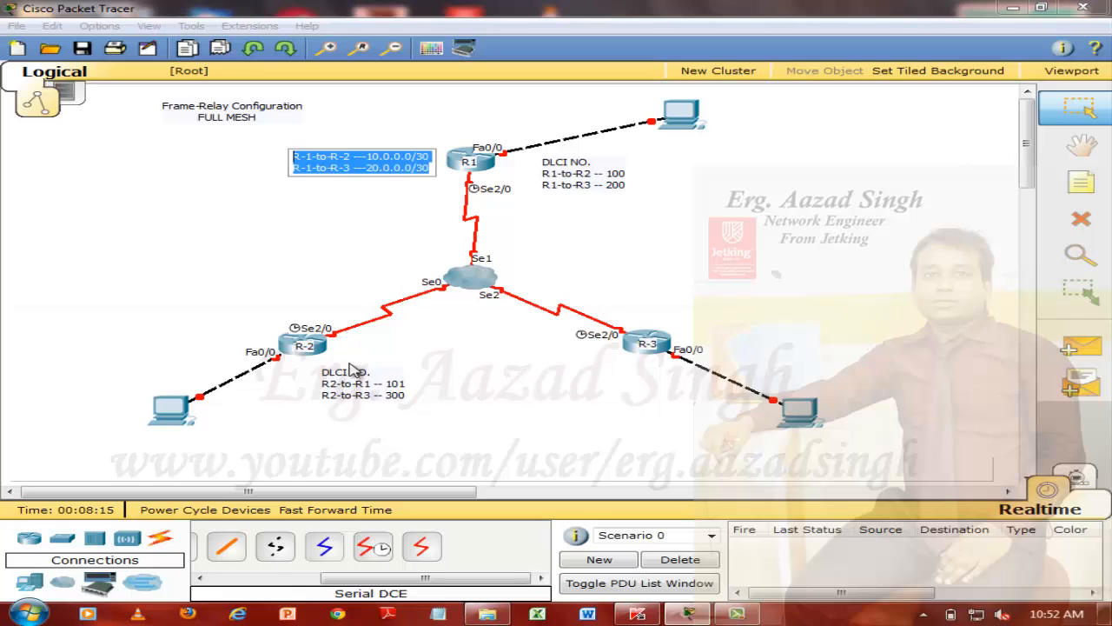
pyautogui.click(411, 156)
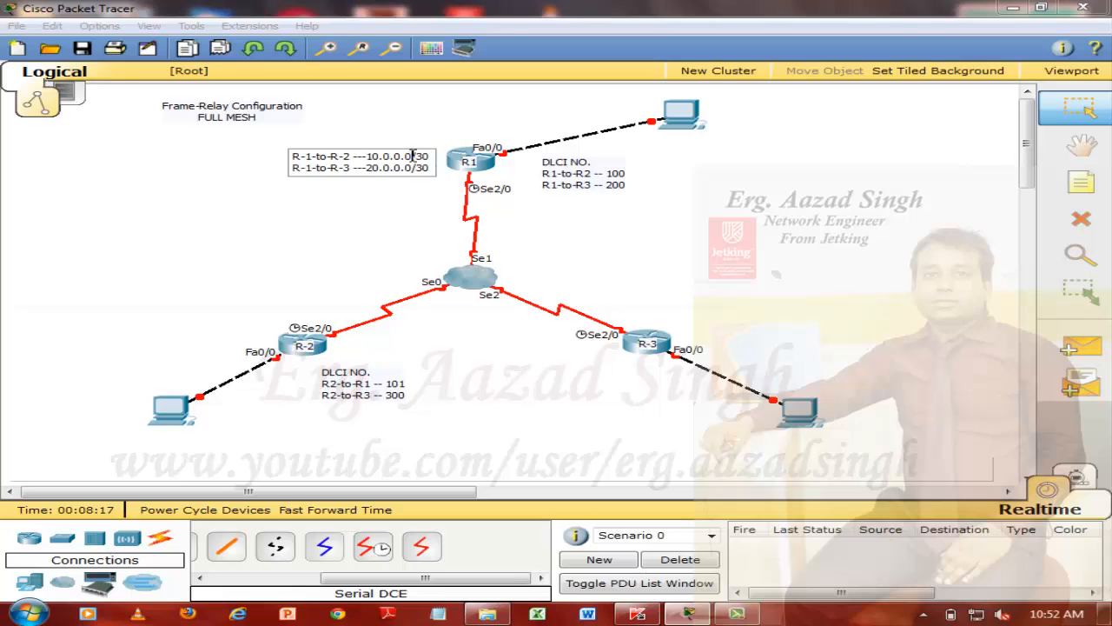
pyautogui.write('1')
pyautogui.press('Down')
pyautogui.press('BackSpace')
pyautogui.write('1')
# Paste the copied address text as a new note above R-2 and set its first address to 10.0.0.2/30
pyautogui.click(1093, 191)
pyautogui.click(231, 302)
pyautogui.hotkey('ctrl', 'v')
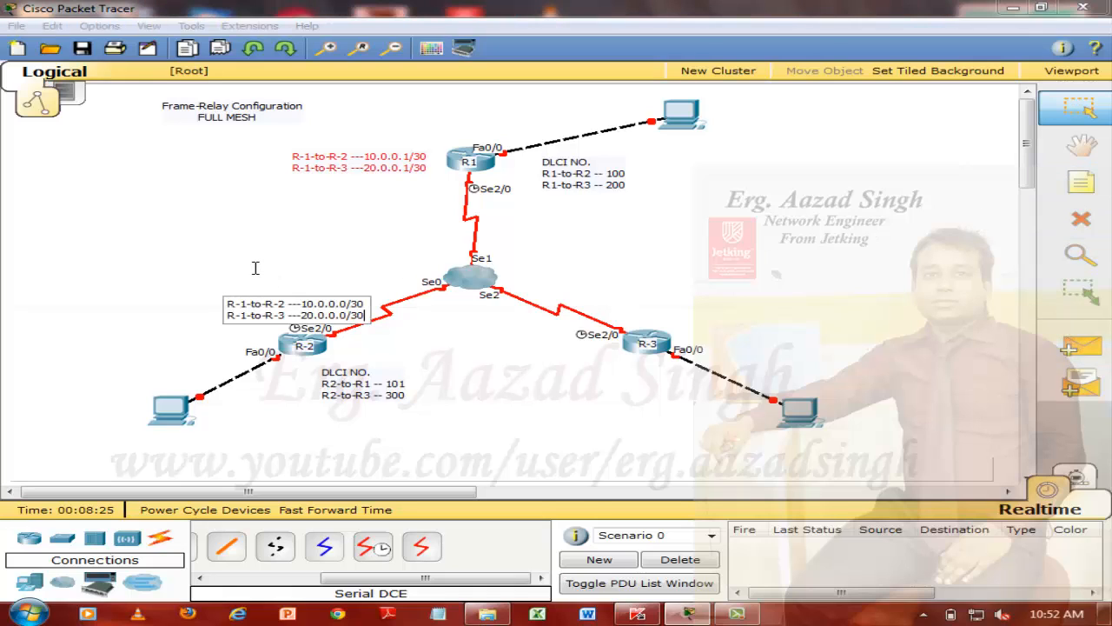
pyautogui.press('Left')
pyautogui.press('Left')
pyautogui.press('Left')
pyautogui.press('BackSpace')
pyautogui.write('2')
# Change the link label in the first line of R-2's address note to "R-2-to-R-1"
pyautogui.press('Home')
pyautogui.press('Right')
pyautogui.press('Right')
pyautogui.press('Right')
pyautogui.press('BackSpace')
pyautogui.write('2')
pyautogui.press('Right')
pyautogui.press('Right')
pyautogui.press('Right')
pyautogui.press('BackSpace')
pyautogui.write('1')
# Edit the second line of R-2's address note to read "R-2-to-R-3 ---30.0.0.1/30" and finish the note
pyautogui.press('Delete')
pyautogui.write('3')
pyautogui.press('Right')
pyautogui.press('Right')
pyautogui.press('Right')
pyautogui.press('Right')
pyautogui.press('Right')
pyautogui.press('Right')
pyautogui.press('Right')
pyautogui.press('Right')
pyautogui.press('Right')
pyautogui.press('BackSpace')
pyautogui.write('1')
pyautogui.press('Home')
pyautogui.press('Right')
pyautogui.press('Right')
pyautogui.press('Right')
pyautogui.press('BackSpace')
pyautogui.write('2')
pyautogui.click(300, 337)
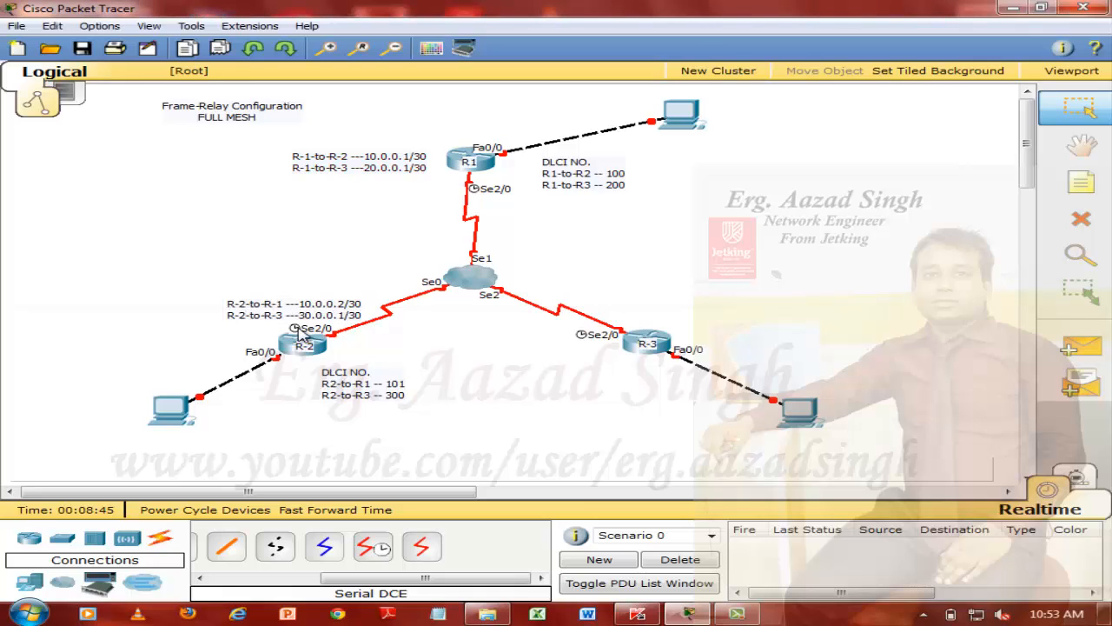
# Shift R-2's address note slightly upward and move its DLCI note closer to the router
pyautogui.moveTo(321, 318)
pyautogui.mouseDown()
pyautogui.moveTo(247, 322)
pyautogui.moveTo(318, 311)
pyautogui.mouseUp()
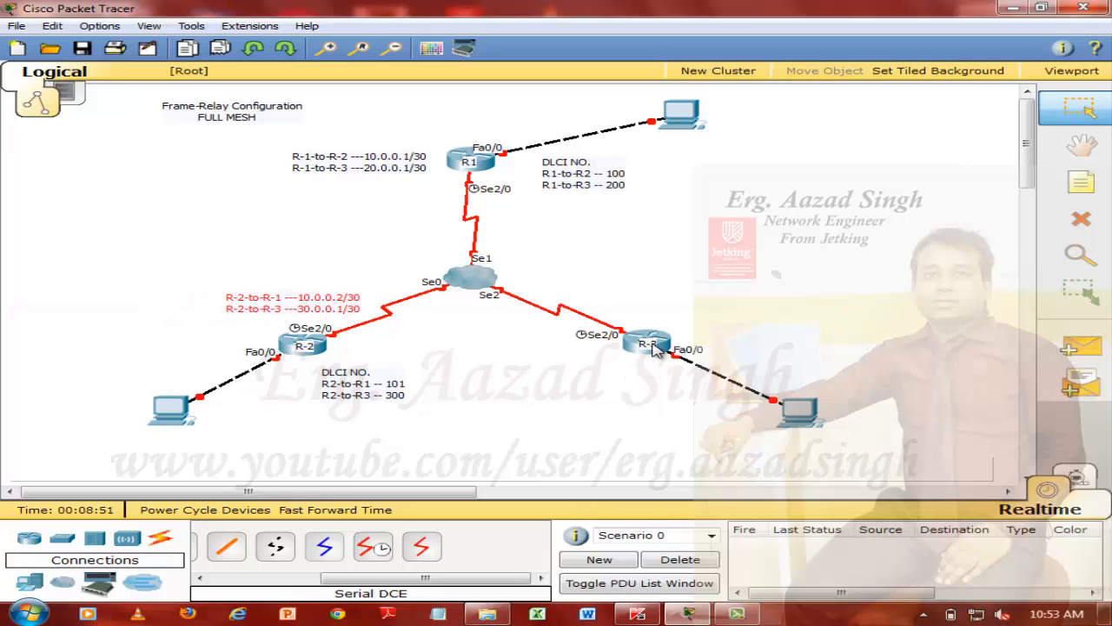
pyautogui.moveTo(390, 394); pyautogui.dragTo(406, 379)
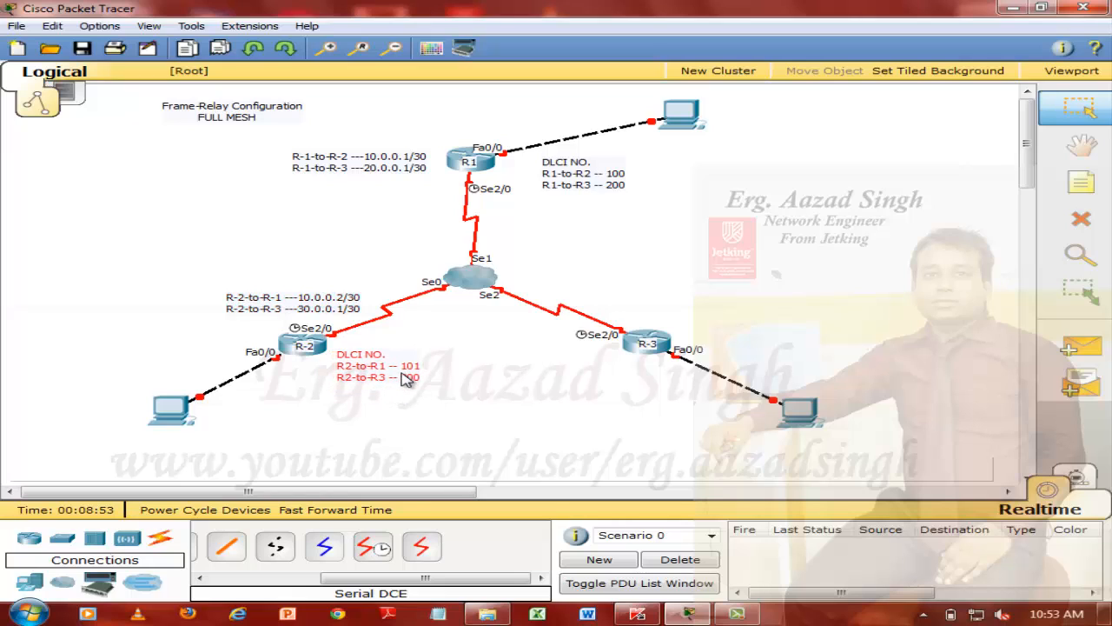
pyautogui.click(1081, 182)
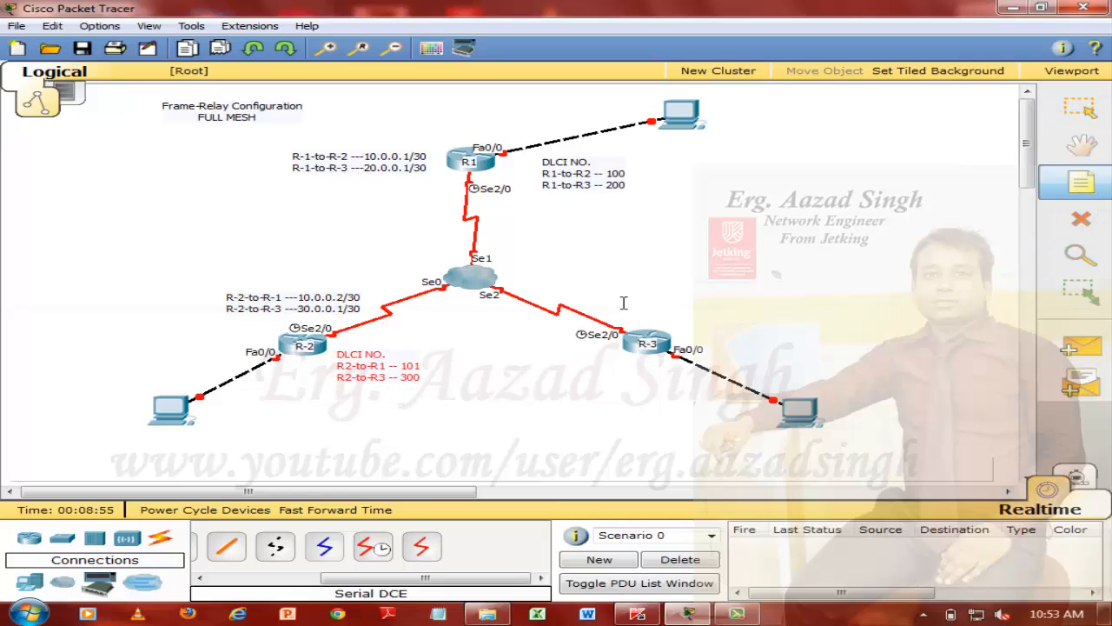
pyautogui.press('Escape')
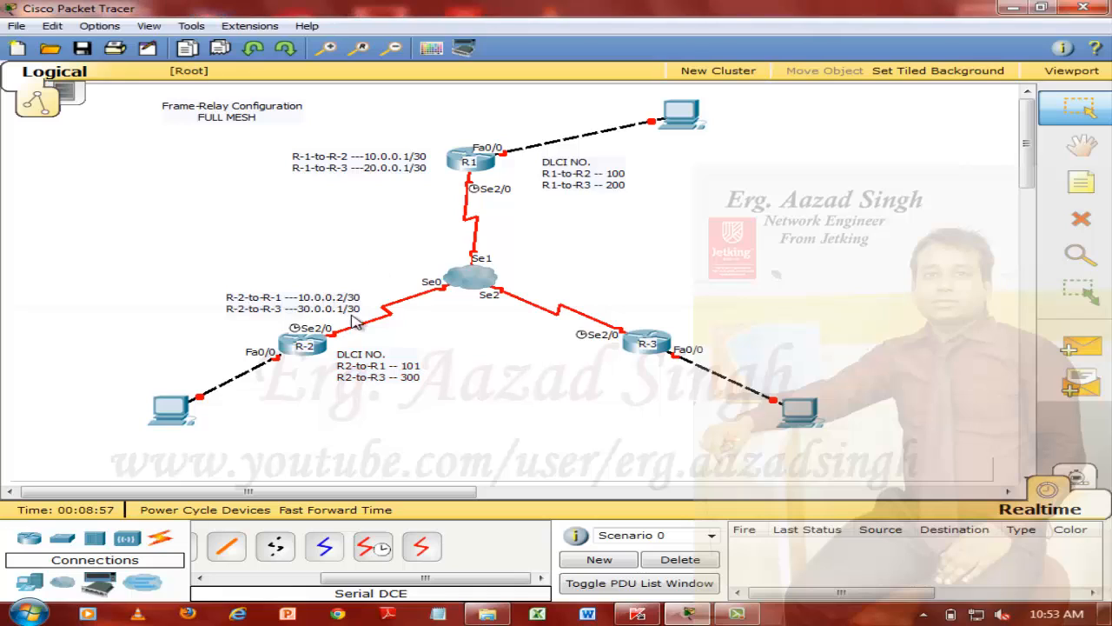
# Copy the text of R-2's address note into a new note above R-3
pyautogui.doubleClick(351, 303)
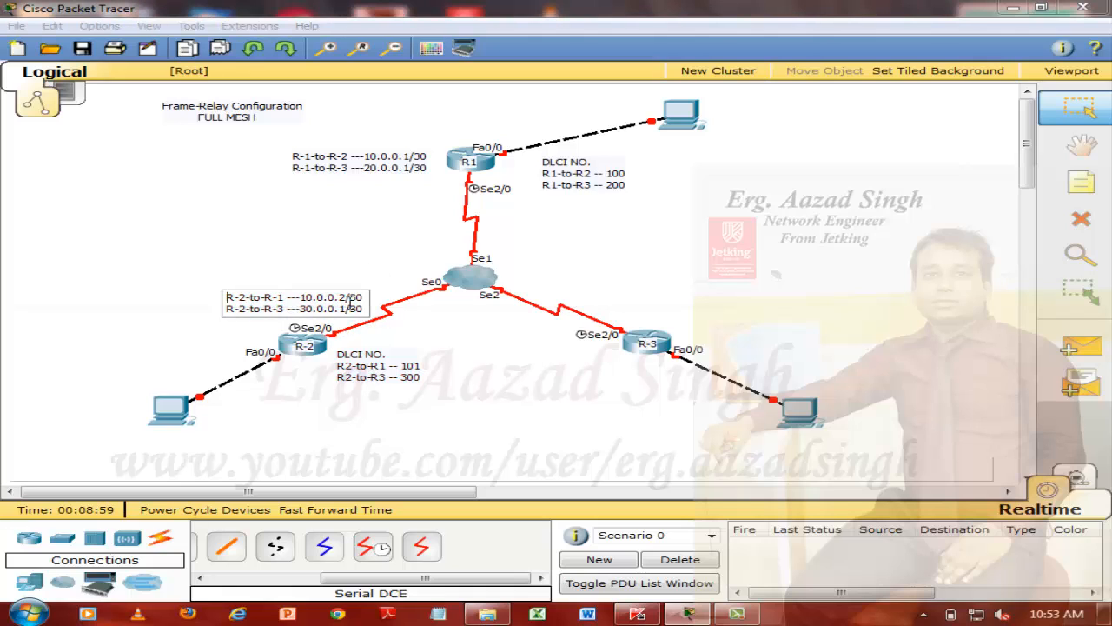
pyautogui.moveTo(363, 309); pyautogui.dragTo(228, 293)
pyautogui.hotkey('ctrl', 'c')
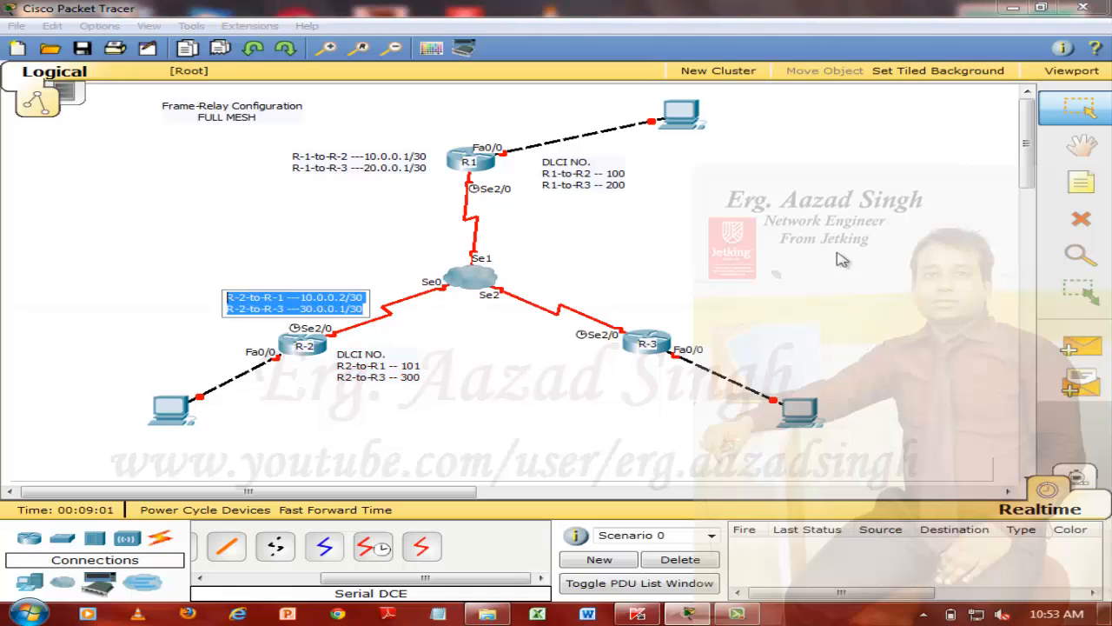
pyautogui.click(1082, 181)
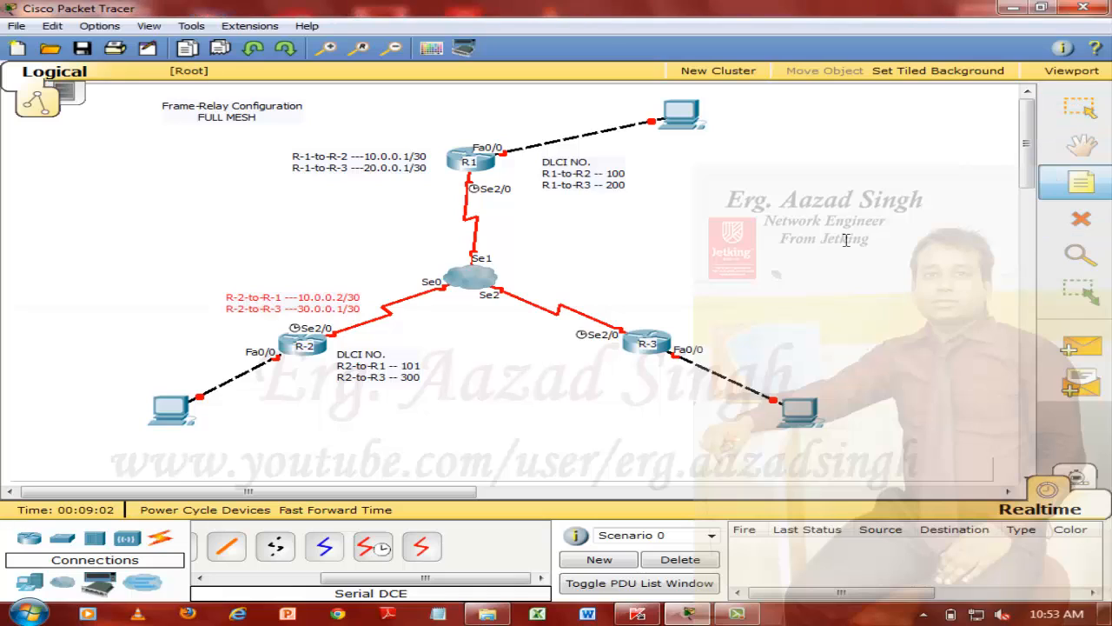
pyautogui.click(624, 292)
pyautogui.hotkey('ctrl', 'v')
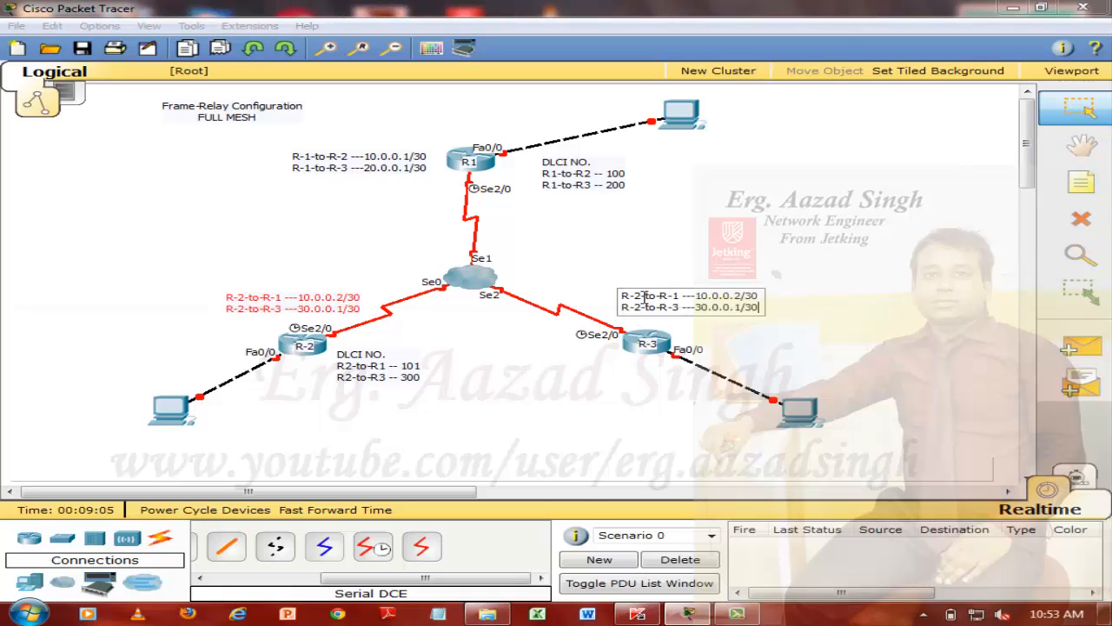
# Edit R-3's address note to read "R-3-to-R-1 ---20.0.0.2/30" and "R-3-to-R-2 ---30.0.0.2/30"
pyautogui.press('BackSpace')
pyautogui.write('3')
pyautogui.press('Right')
pyautogui.press('Right')
pyautogui.press('Right')
pyautogui.press('Right')
pyautogui.press('BackSpace')
pyautogui.write('2')
pyautogui.press('Right')
pyautogui.press('Right')
pyautogui.press('Right')
pyautogui.press('Right')
pyautogui.press('Right')
pyautogui.press('Right')
pyautogui.press('BackSpace')
pyautogui.write('3')
pyautogui.press('BackSpace')
pyautogui.write('2')
pyautogui.press('Delete')
pyautogui.write('2')
# Copy the text of R-2's DLCI note into a new note below R-3
pyautogui.click(423, 375)
pyautogui.moveTo(424, 375); pyautogui.dragTo(339, 351)
pyautogui.hotkey('ctrl', 'c')
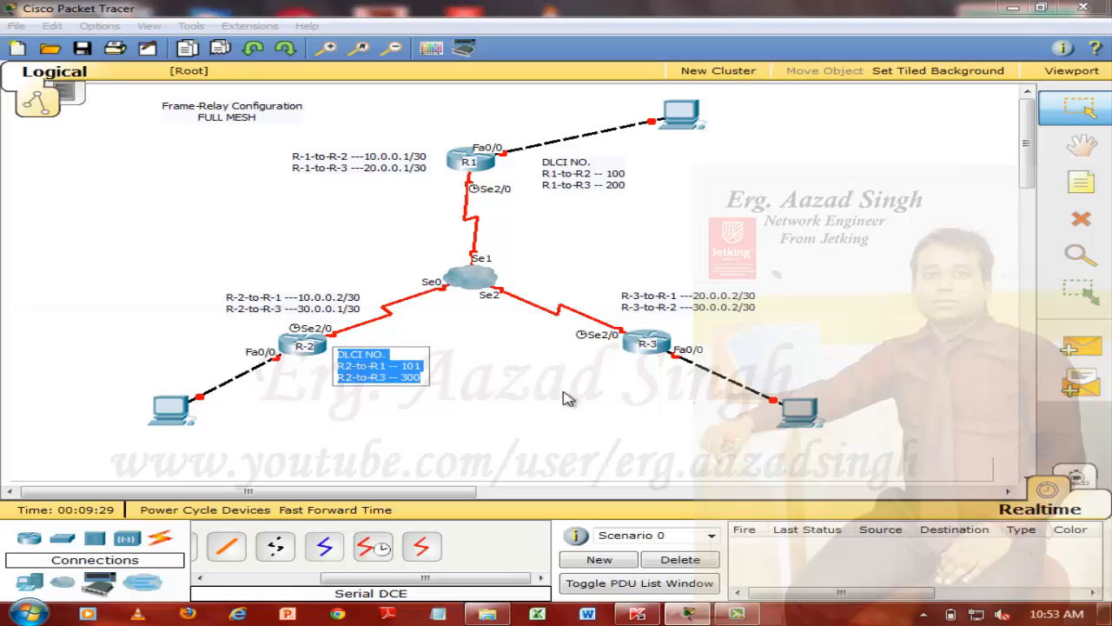
pyautogui.click(1081, 181)
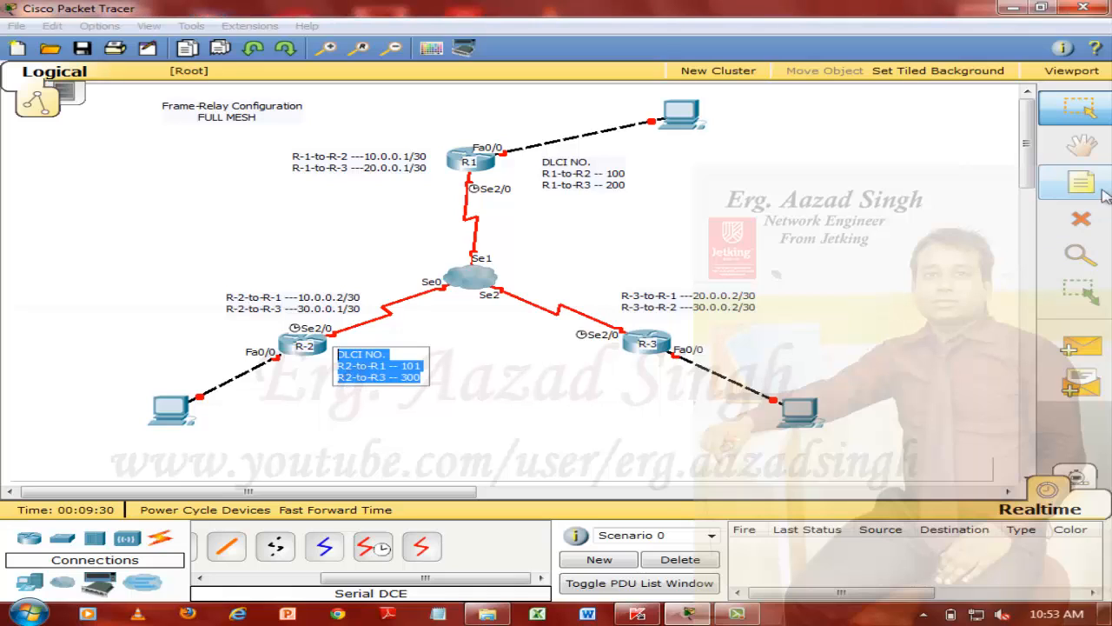
pyautogui.click(575, 368)
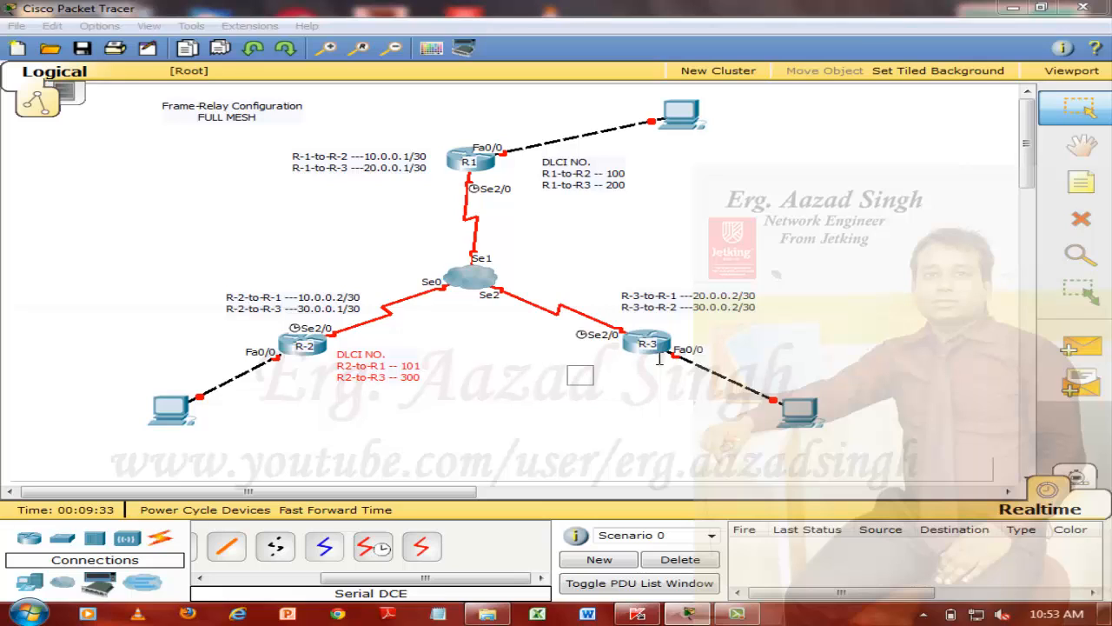
pyautogui.hotkey('ctrl', 'v')
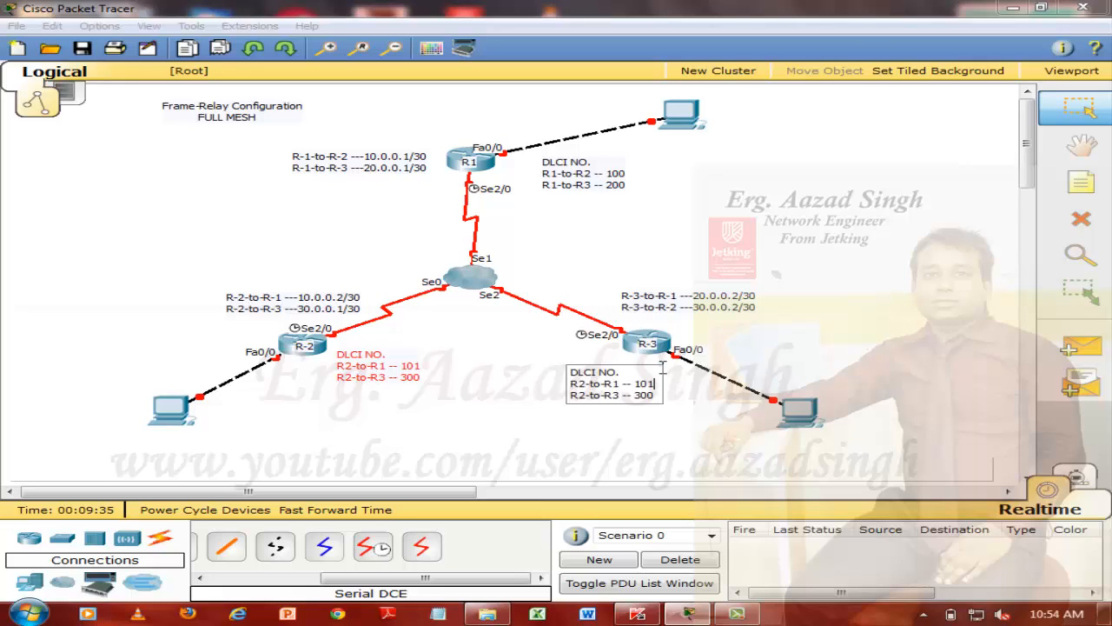
# Edit R-3's DLCI entries to read "R3-to-R1 -- 201" and "R3-to-R2 -- 301", and move the note slightly closer to R-3
pyautogui.press('Left')
pyautogui.press('Left')
pyautogui.press('Left')
pyautogui.press('BackSpace')
pyautogui.write('3')
pyautogui.press('Right')
pyautogui.press('Right')
pyautogui.press('Right')
pyautogui.press('Right')
pyautogui.press('BackSpace')
pyautogui.write('2')
pyautogui.press('Down')
pyautogui.press('BackSpace')
pyautogui.write('3')
pyautogui.press('Delete')
pyautogui.write('2')
pyautogui.press('BackSpace')
pyautogui.write('1')
pyautogui.click(598, 392)
pyautogui.moveTo(598, 391); pyautogui.dragTo(594, 381)
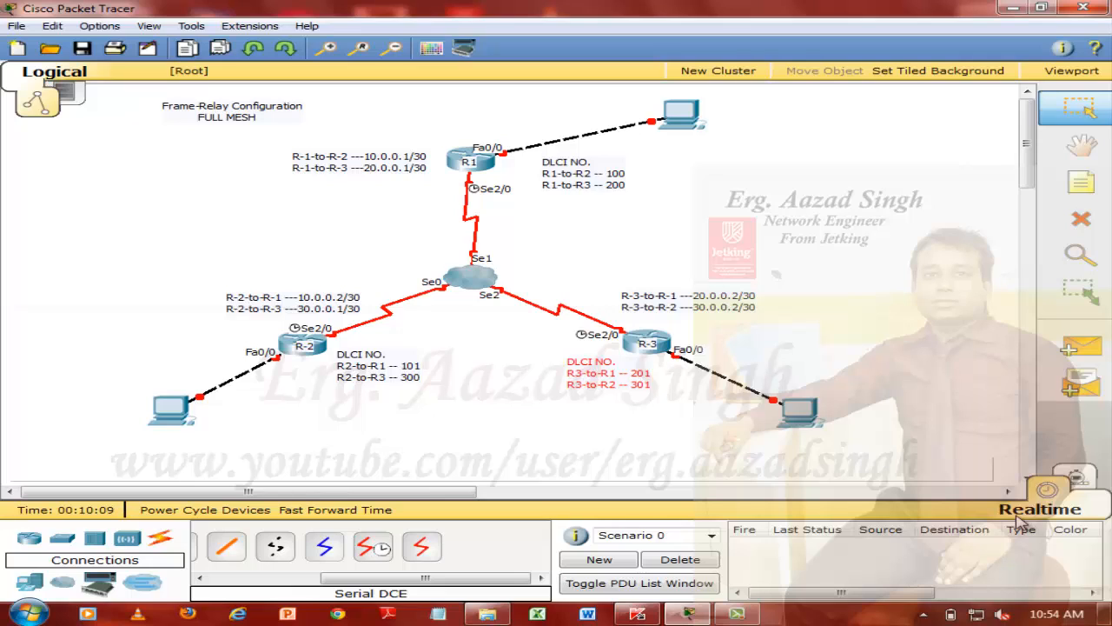
# Add a note reading "192.168.1.0/24" beside the PC connected to R1
pyautogui.click(1081, 181)
pyautogui.click(711, 125)
pyautogui.write('10.0.0.')
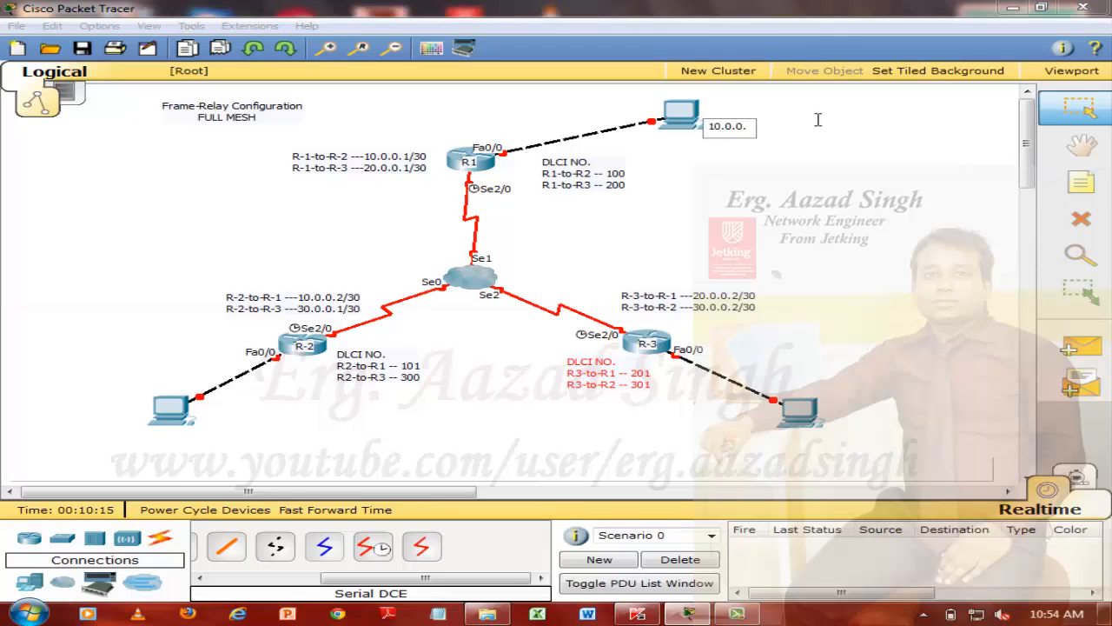
pyautogui.press('BackSpace')
pyautogui.press('BackSpace')
pyautogui.press('BackSpace')
pyautogui.press('BackSpace')
pyautogui.press('BackSpace')
pyautogui.press('BackSpace')
pyautogui.press('BackSpace')
pyautogui.write('192.168.1.0/24')
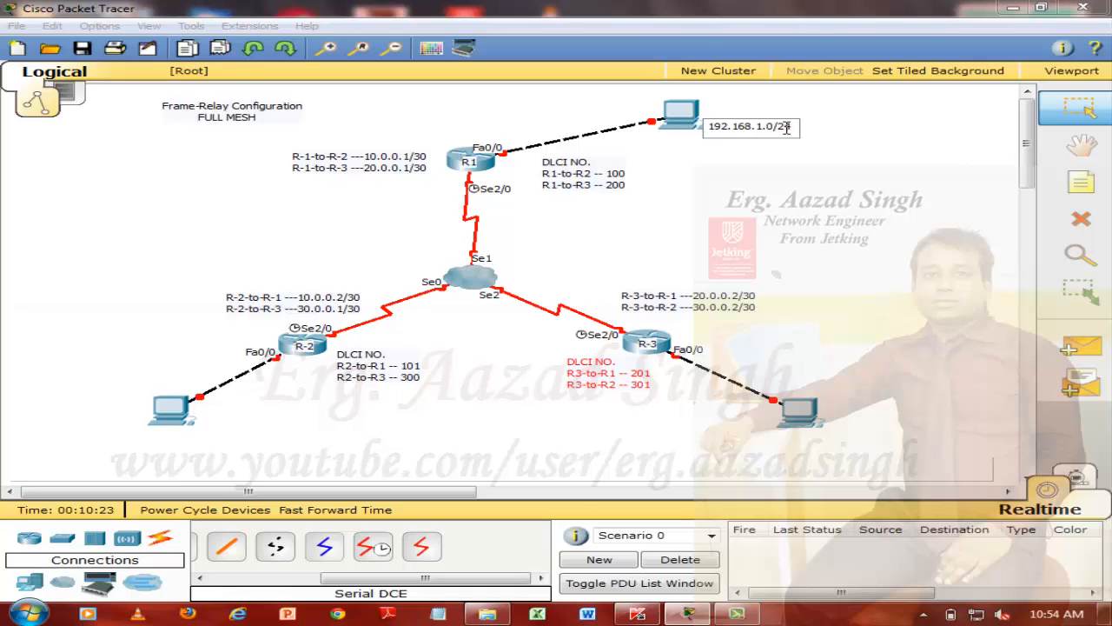
# Copy the 192.168.1.0/24 note's text into a new note below R-2's PC and edit it to "192.168.2.0/24"
pyautogui.moveTo(787, 127); pyautogui.dragTo(666, 118)
pyautogui.hotkey('ctrl', 'c')
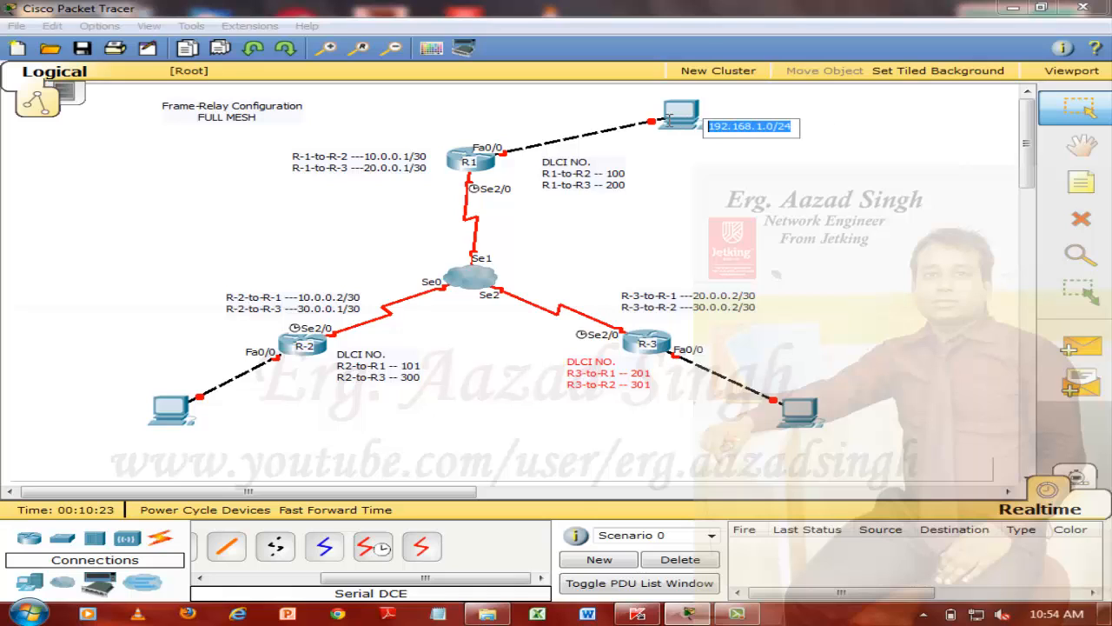
pyautogui.click(1102, 198)
pyautogui.click(138, 430)
pyautogui.hotkey('ctrl', 'v')
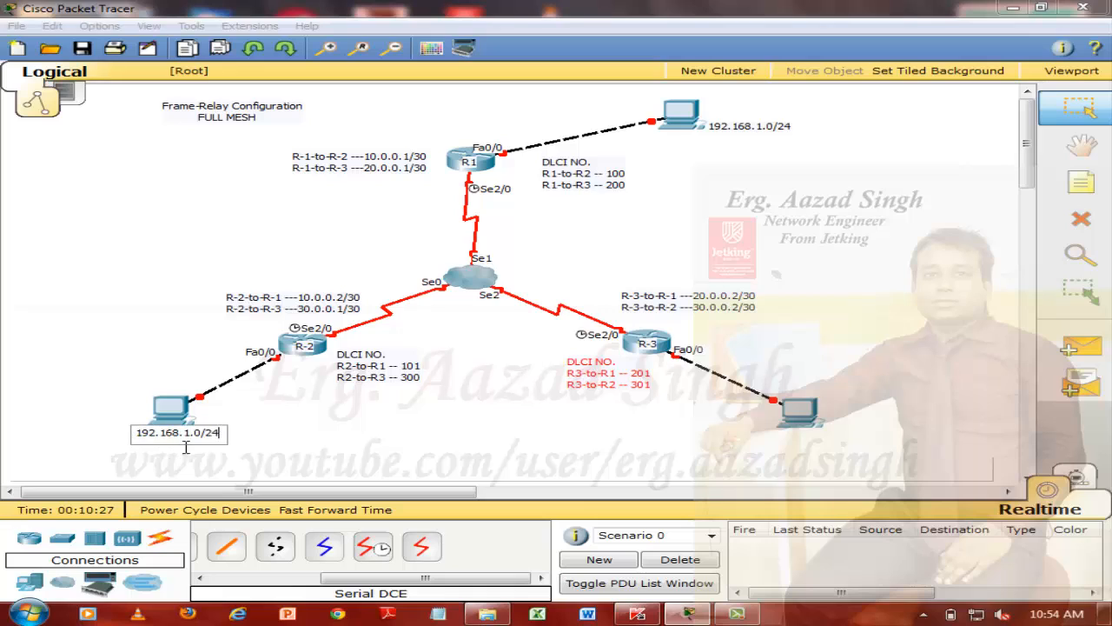
pyautogui.write('2')
# Add a note reading "192.168.3.0/24" below the PC connected to R-3
pyautogui.click(1082, 185)
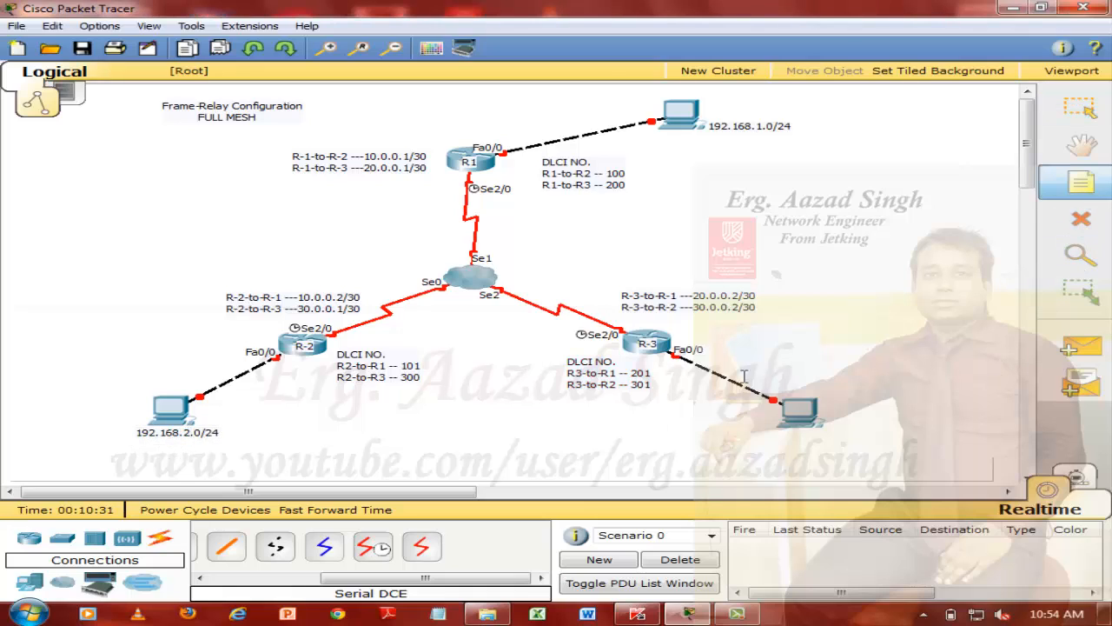
pyautogui.click(782, 437)
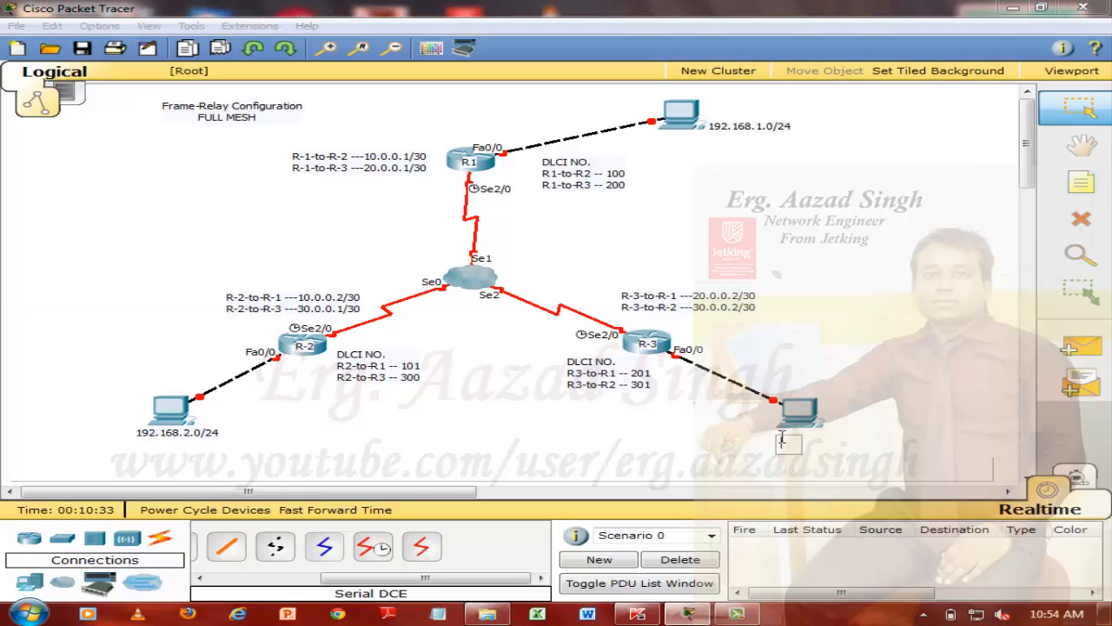
pyautogui.hotkey('ctrl', 'v')
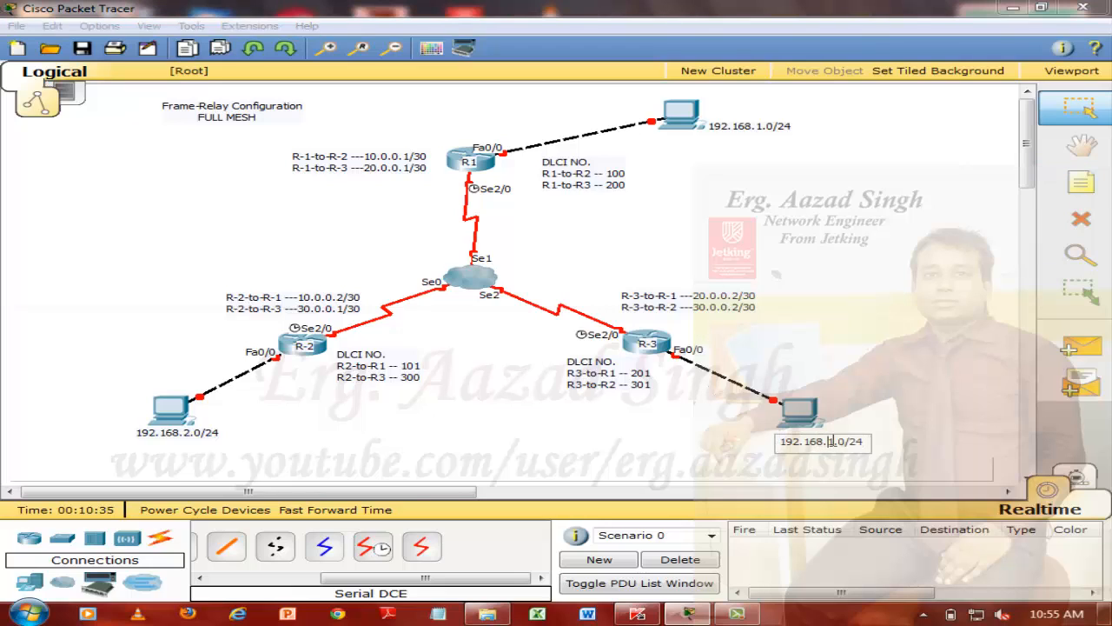
pyautogui.write('3')
pyautogui.click(932, 344)
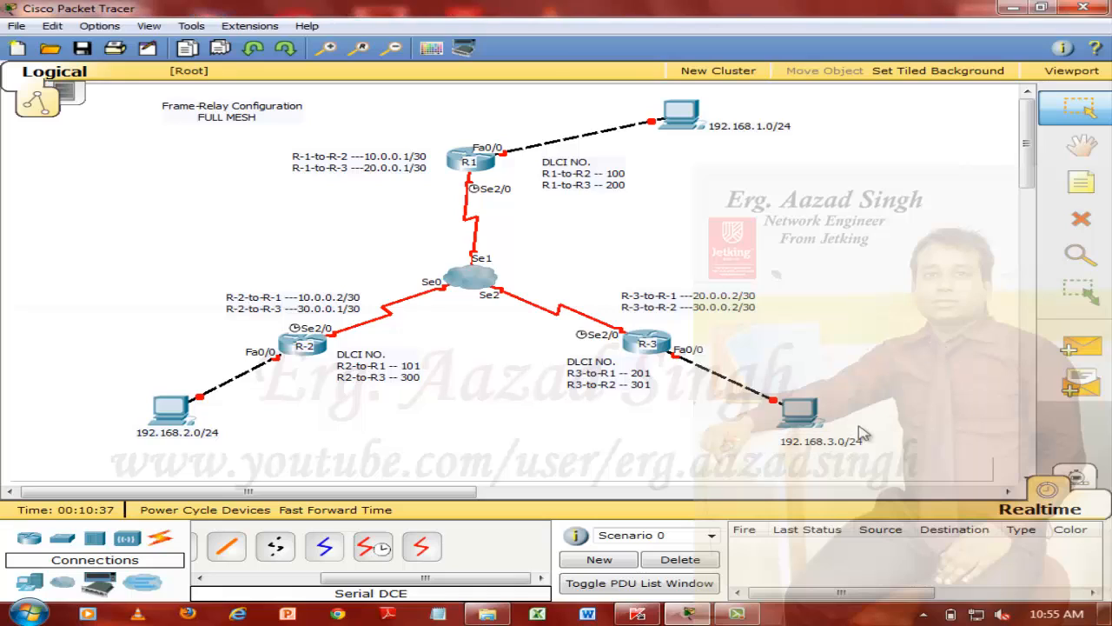
# Reposition the three LAN network notes so that each sits directly beneath its PC
pyautogui.moveTo(844, 441); pyautogui.dragTo(824, 436)
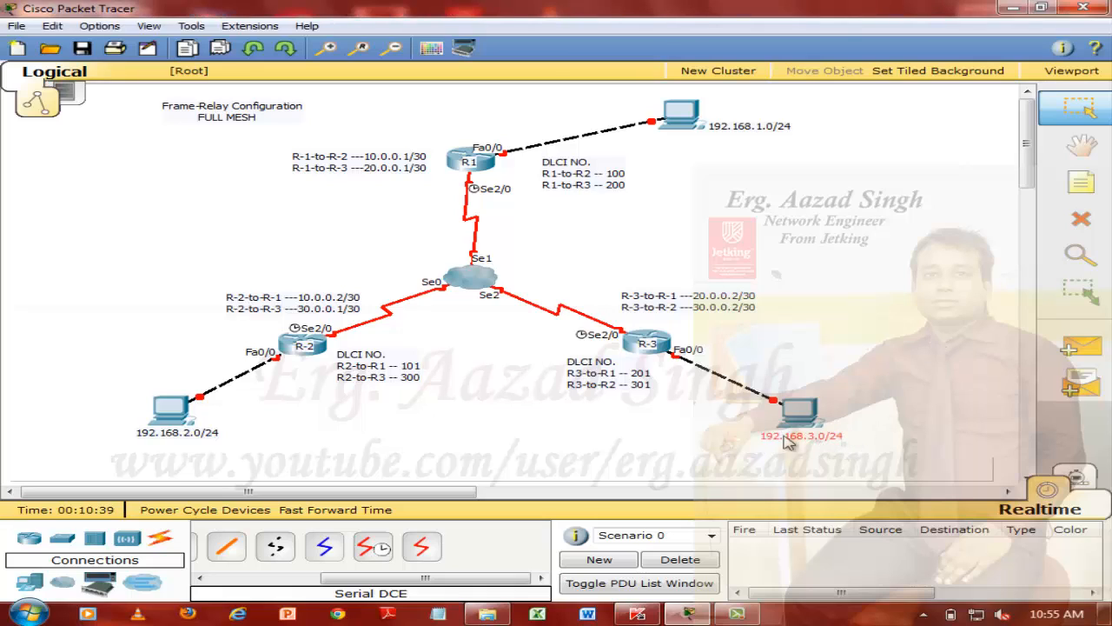
pyautogui.moveTo(215, 432); pyautogui.dragTo(203, 439)
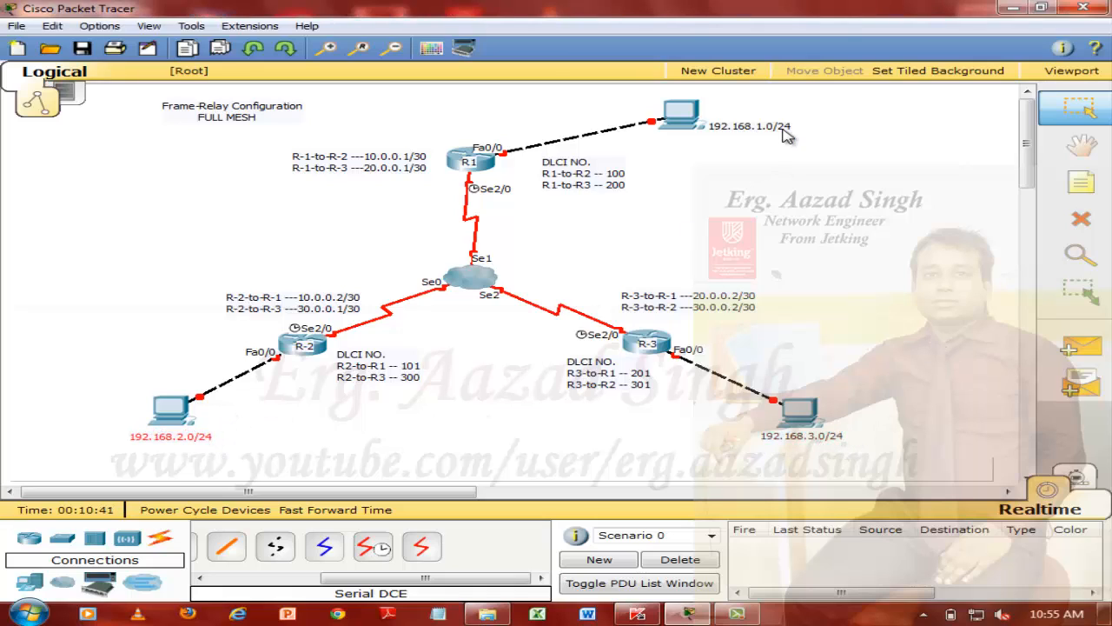
pyautogui.moveTo(770, 132); pyautogui.dragTo(710, 146)
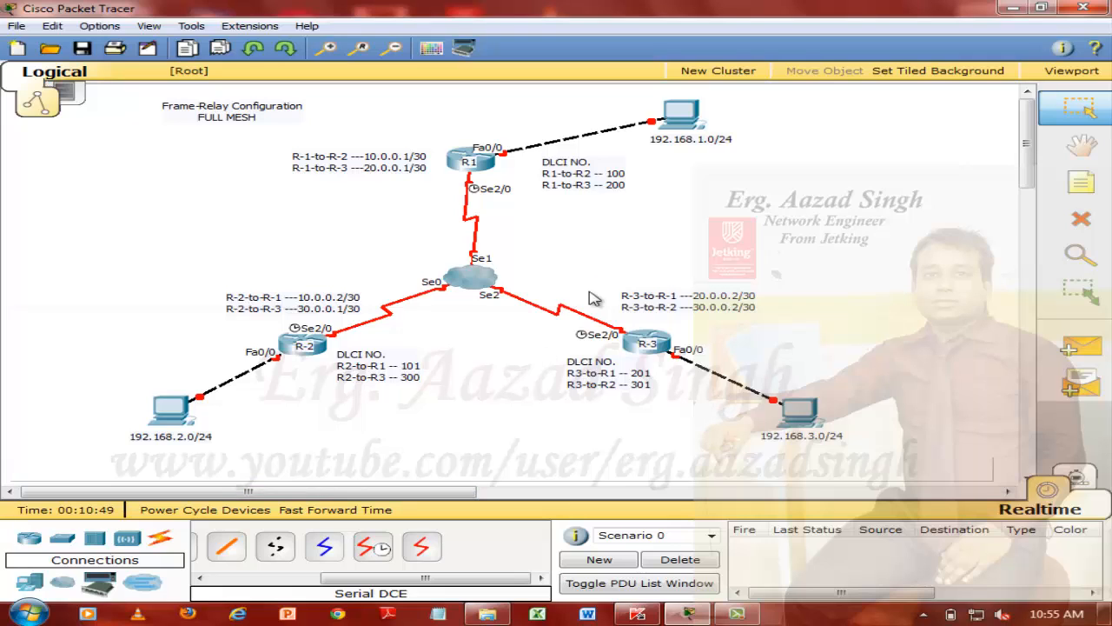
# Open the IP configuration of the PC connected to R1 and set its static IP address to 192.168.1.1
pyautogui.click(688, 111)
pyautogui.click(317, 100)
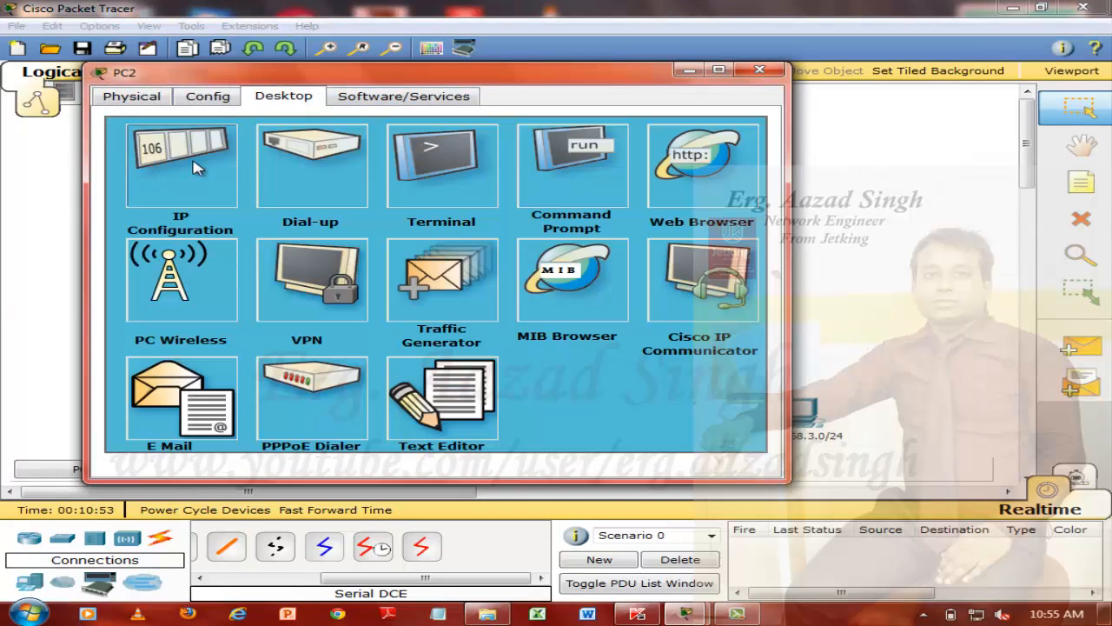
pyautogui.click(179, 149)
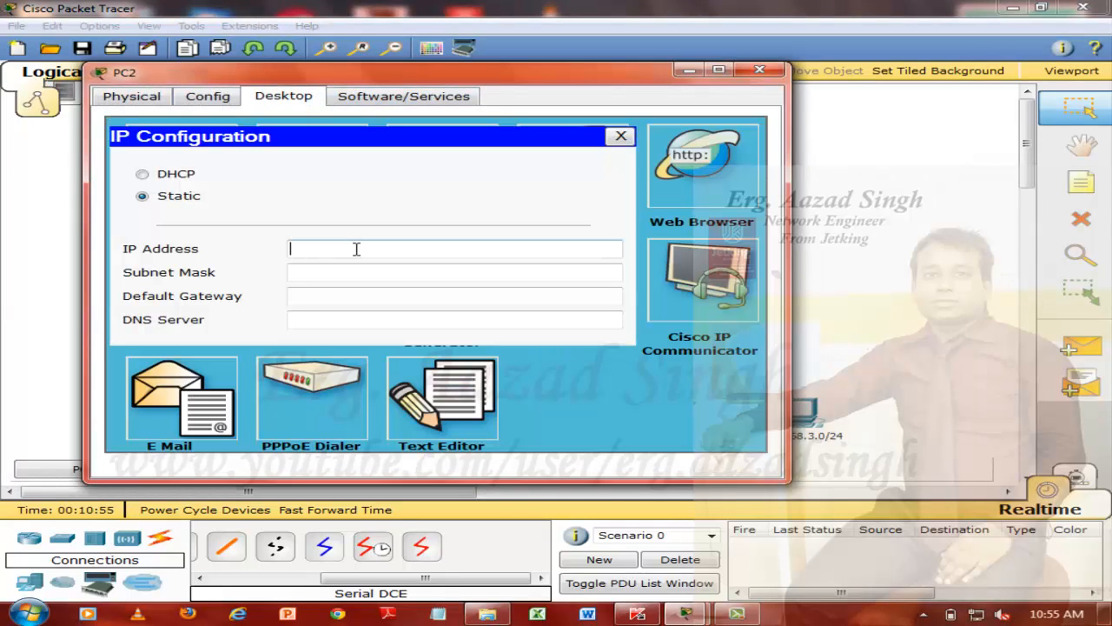
pyautogui.click(357, 248)
pyautogui.hotkey('ctrl', 'v')
pyautogui.press('BackSpace')
pyautogui.press('BackSpace')
pyautogui.press('BackSpace')
pyautogui.doubleClick(356, 249)
pyautogui.hotkey('ctrl', 'c')
# Fill in PC2's subnet mask 255.255.255.0, set its default gateway to 192.168.1.254, and close the PC's window
pyautogui.press('Tab')
pyautogui.press('Tab')
pyautogui.write('192.168.1.254')
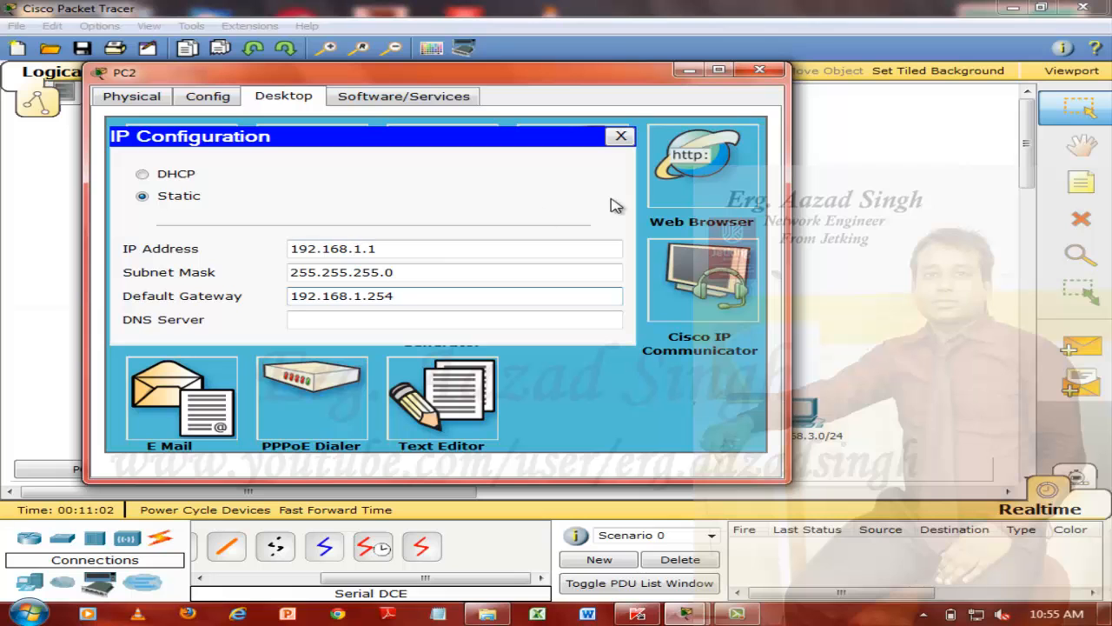
pyautogui.click(621, 137)
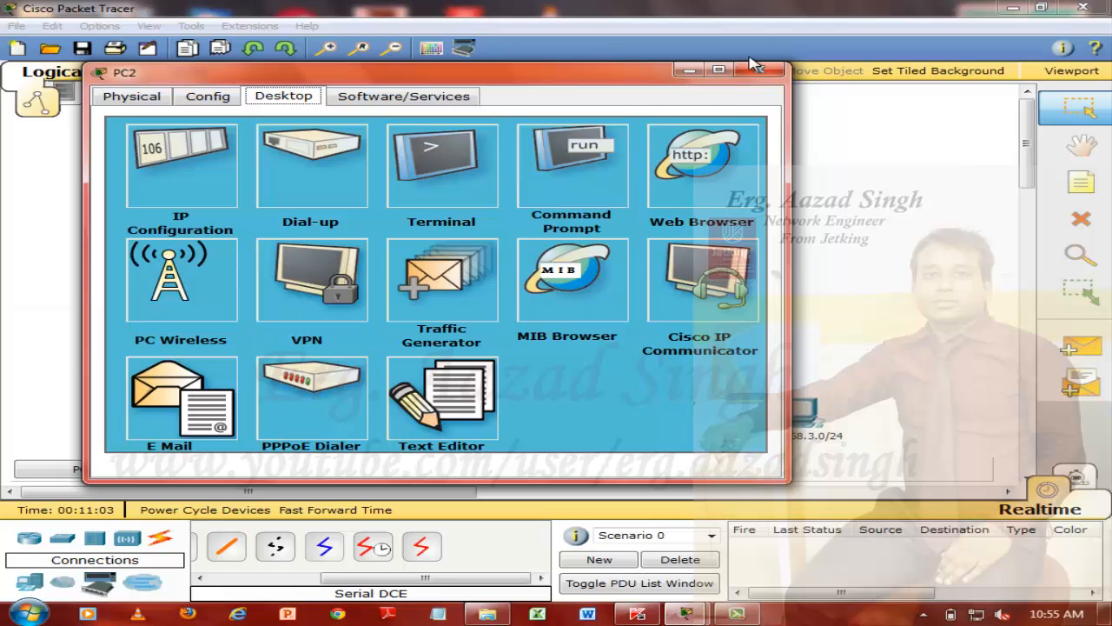
pyautogui.click(760, 70)
# Open the IP configuration of the PC connected to R-2 and set its static IP address to 192.168.2.1
pyautogui.click(168, 411)
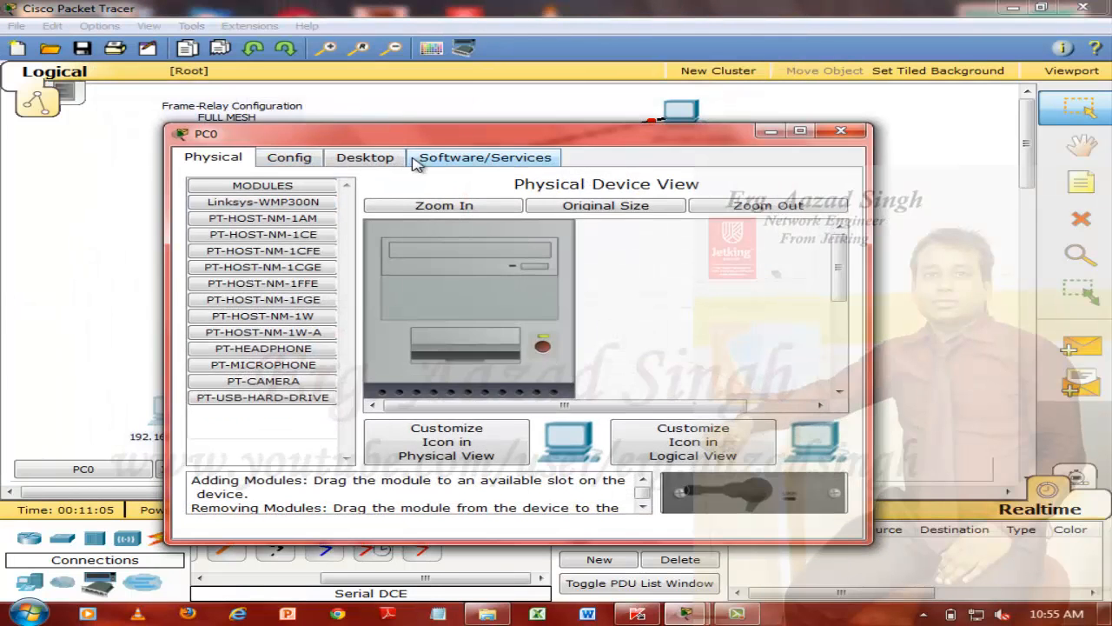
pyautogui.click(365, 157)
pyautogui.click(261, 228)
pyautogui.click(411, 302)
pyautogui.write('192.168.1.1')
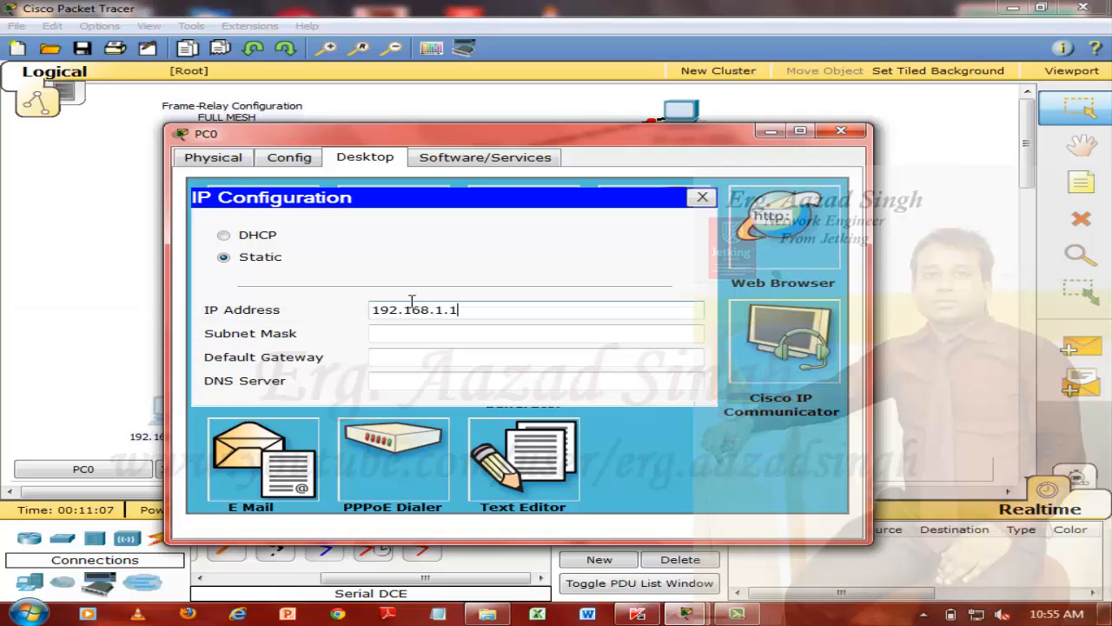
pyautogui.press('BackSpace')
pyautogui.write('2')
# Fill in PC0's subnet mask 255.255.255.0, set its default gateway to 192.168.2.254, and close the PC's window
pyautogui.click(555, 334)
pyautogui.press('Tab')
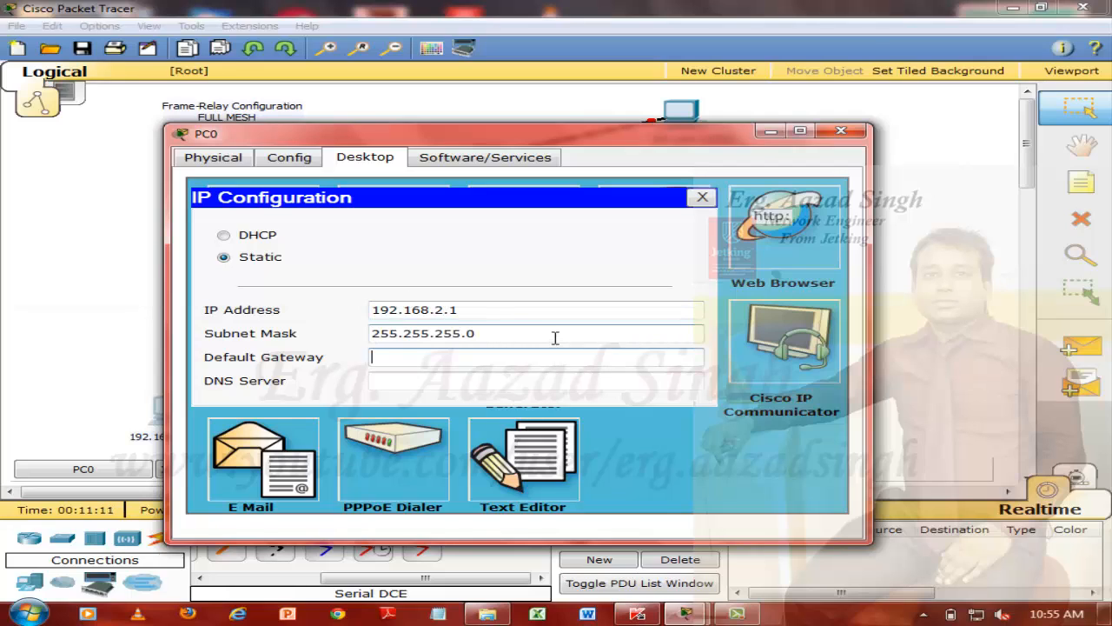
pyautogui.write('192.168.1.1')
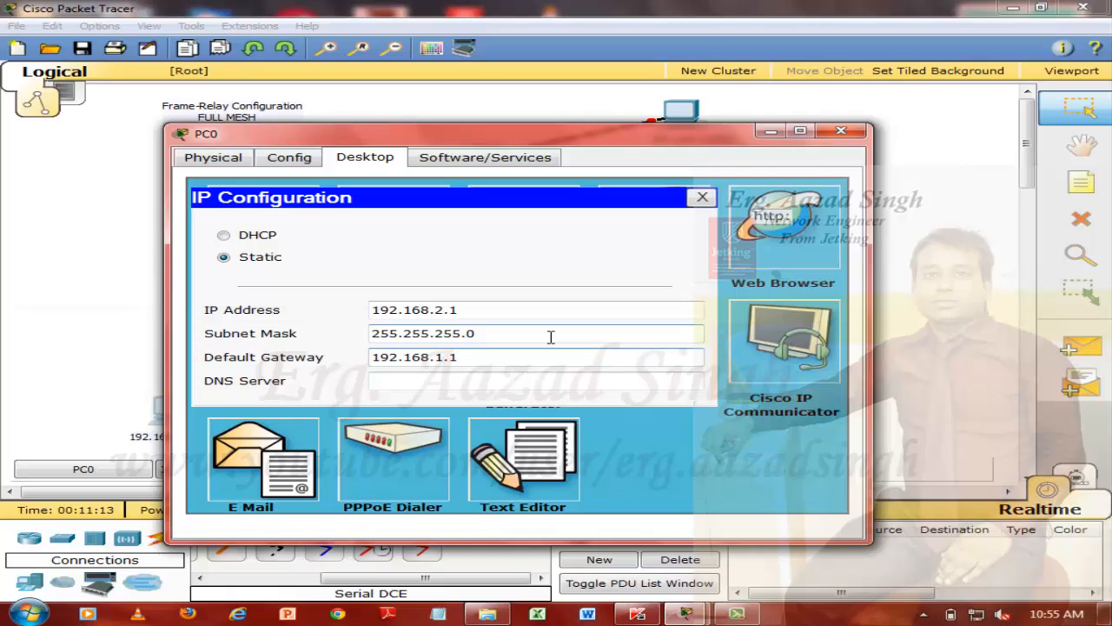
pyautogui.press('BackSpace')
pyautogui.press('BackSpace')
pyautogui.press('BackSpace')
pyautogui.write('2.154')
pyautogui.click(702, 197)
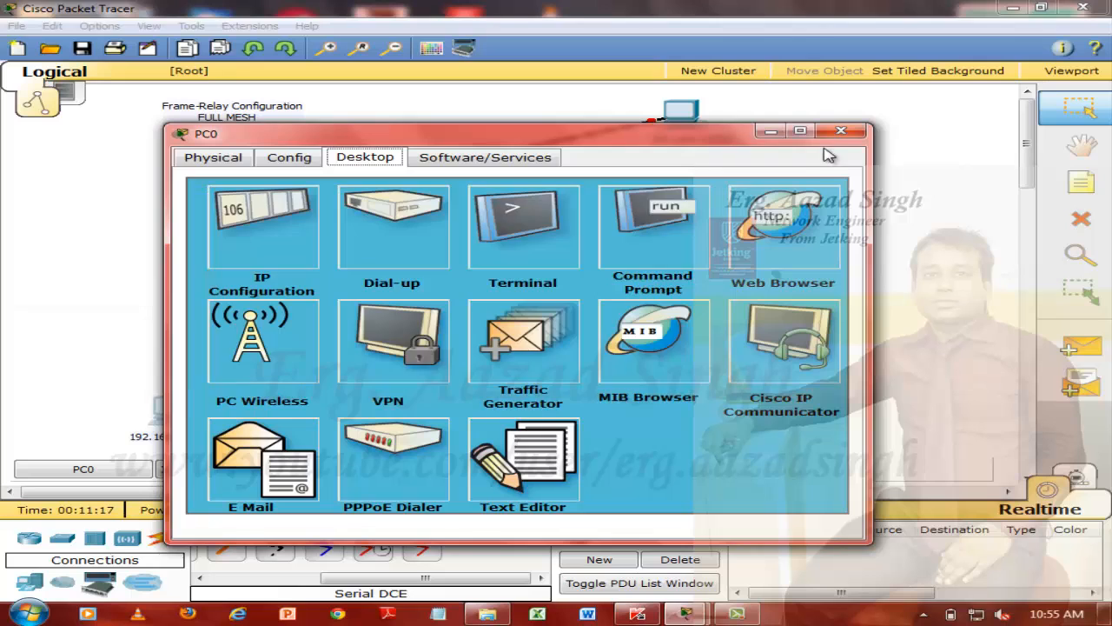
pyautogui.click(838, 132)
# Open the IP configuration of the PC connected to R-3, set its static IP address to 192.168.3.1, and copy the address
pyautogui.click(798, 408)
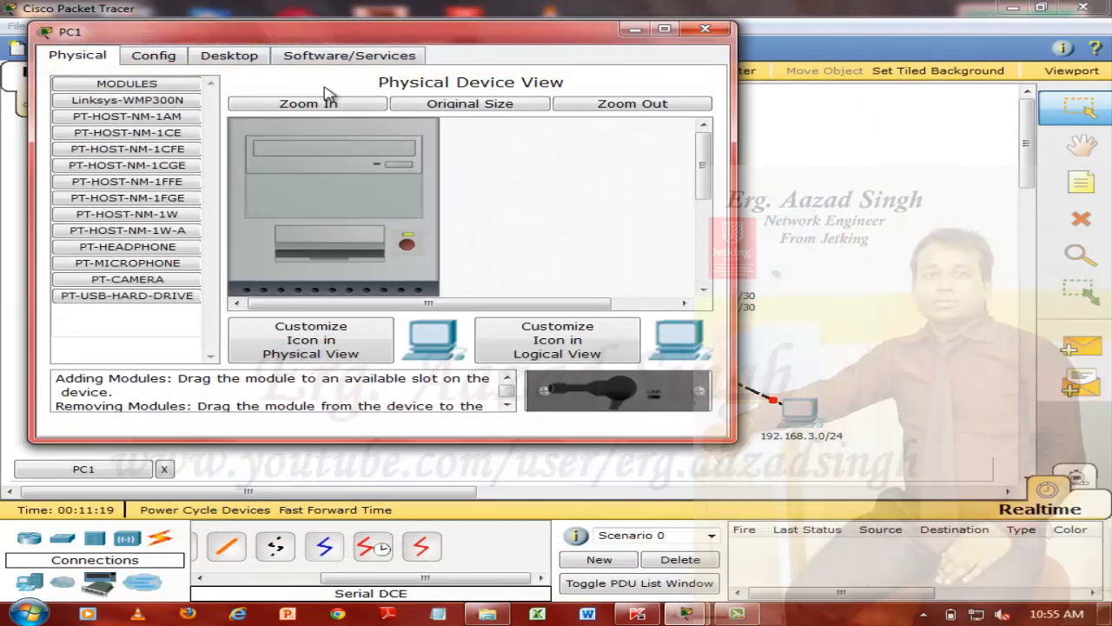
pyautogui.click(229, 55)
pyautogui.click(181, 103)
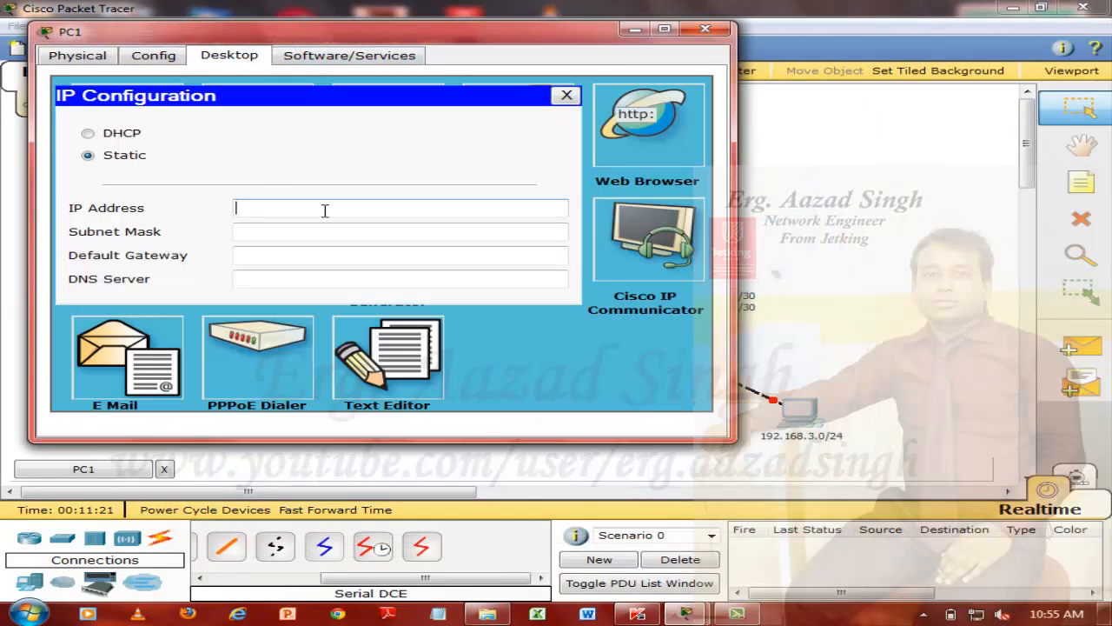
pyautogui.hotkey('ctrl', 'v')
pyautogui.moveTo(307, 208); pyautogui.dragTo(301, 209)
pyautogui.write('3')
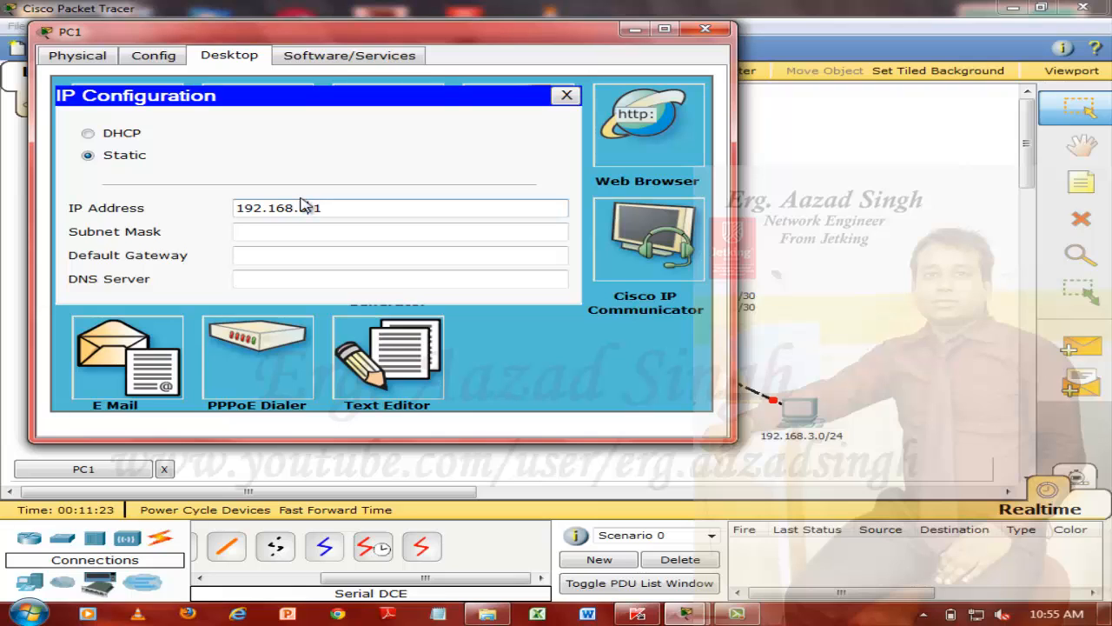
pyautogui.hotkey('ctrl', 'a')
pyautogui.hotkey('ctrl', 'c')
# Fill in PC1's subnet mask 255.255.255.0, set its default gateway to 192.168.3.254, and close the PC's window
pyautogui.press('Tab')
pyautogui.press('Tab')
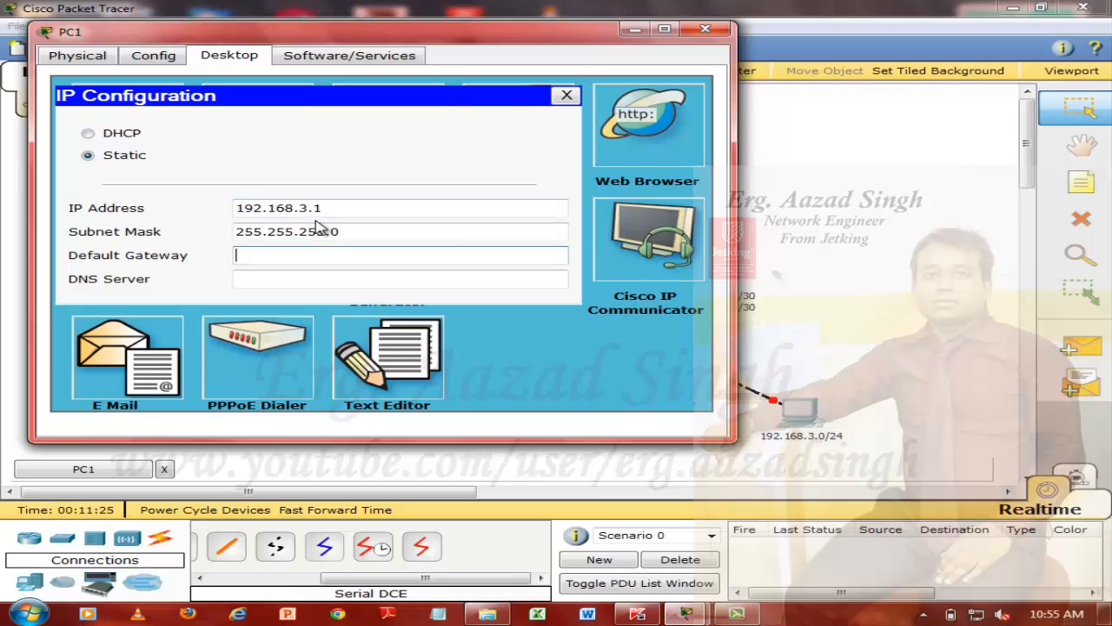
pyautogui.hotkey('ctrl', 'v')
pyautogui.press('BackSpace')
pyautogui.write('2')
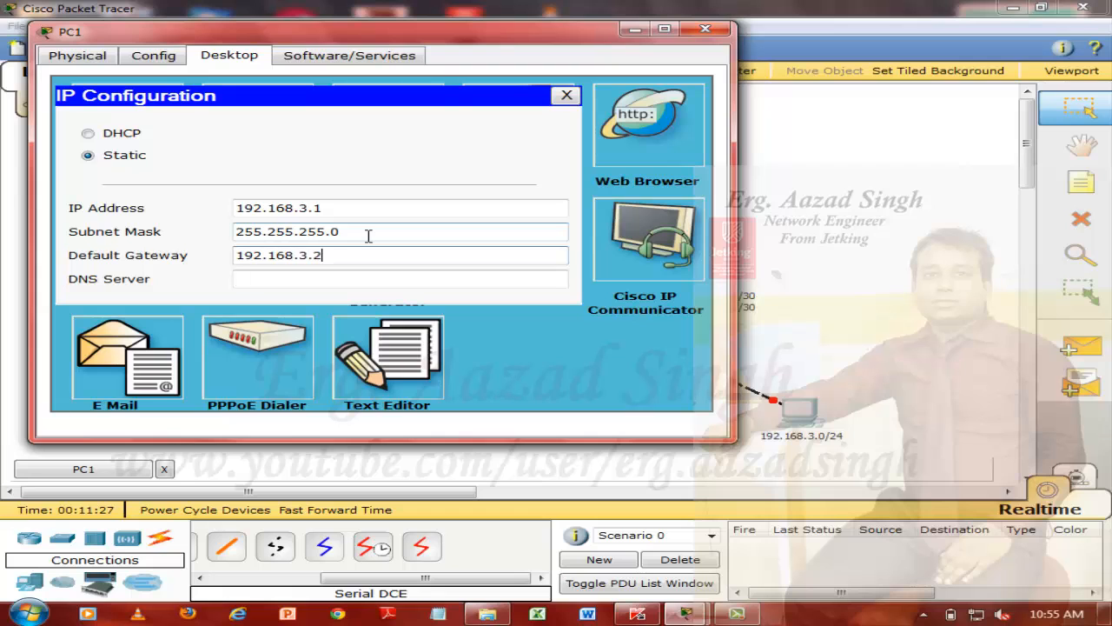
pyautogui.write('454')
pyautogui.click(705, 31)
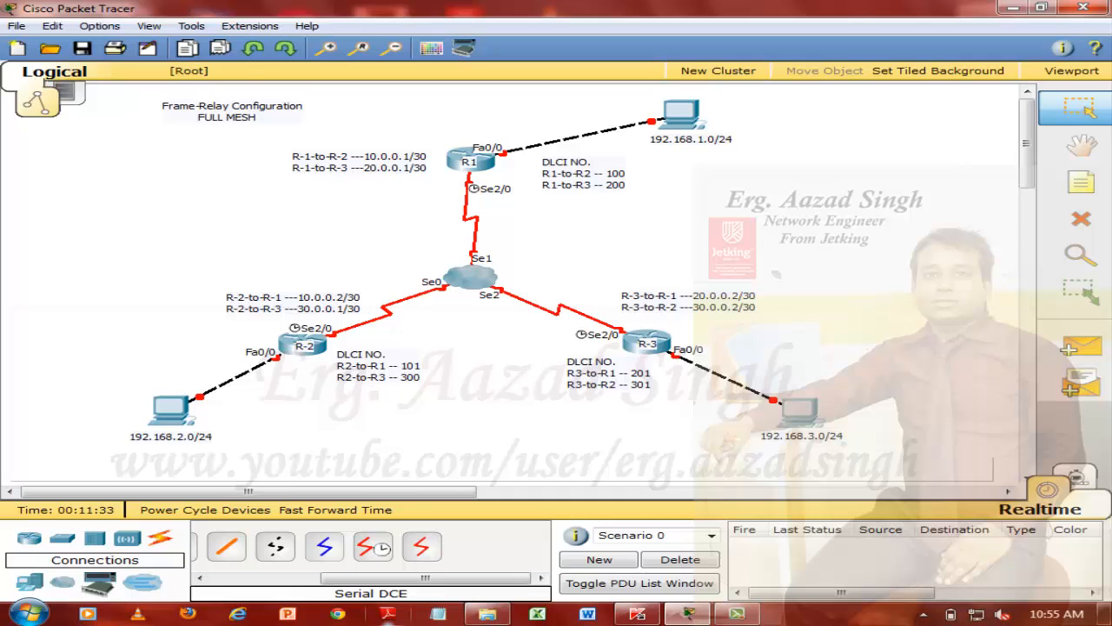
# Open a blank Notepad document, maximize its window, and minimize it to return to the topology
pyautogui.click(438, 614)
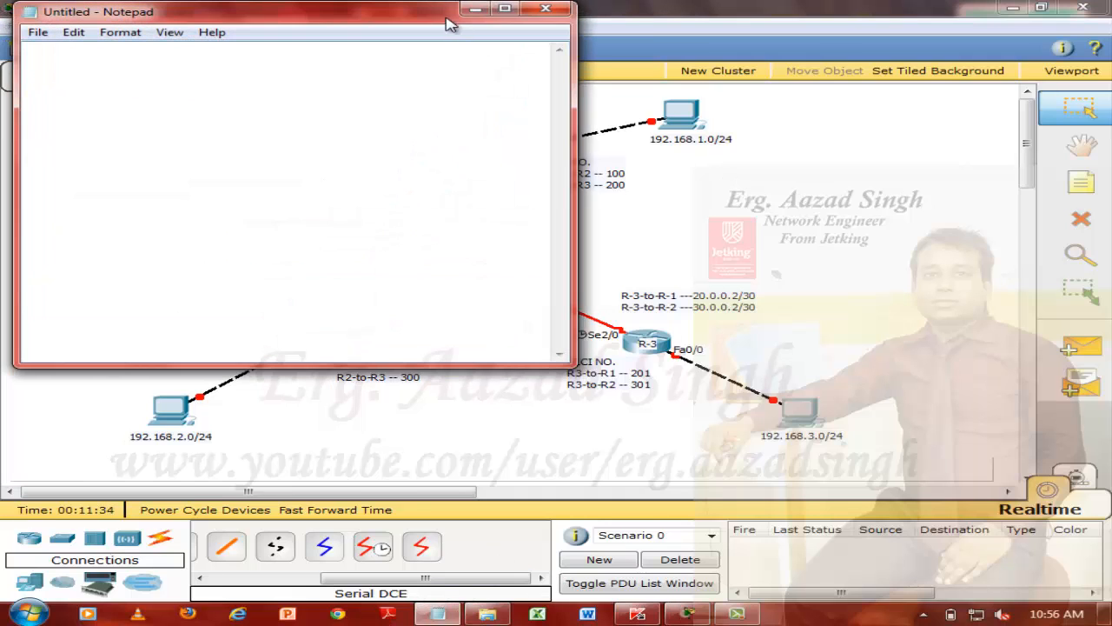
pyautogui.click(504, 10)
pyautogui.click(1024, 7)
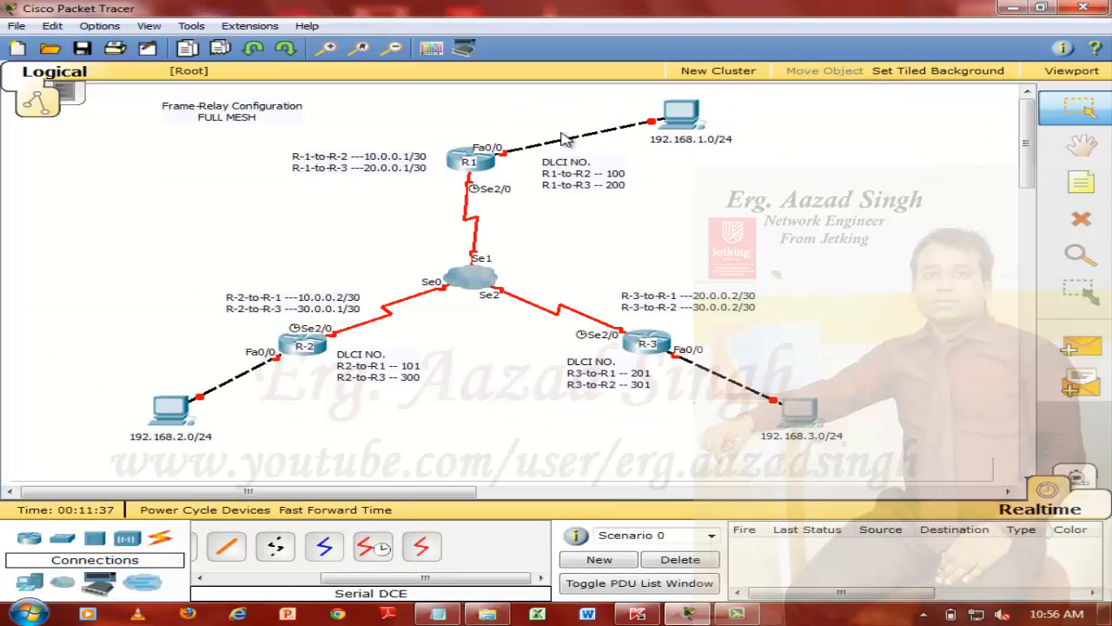
# Open R1's command line in a maximized window and decline the initial configuration dialog to reach the user prompt
pyautogui.click(490, 168)
pyautogui.moveTo(392, 107); pyautogui.dragTo(559, 210)
pyautogui.click(454, 218)
pyautogui.doubleClick(499, 199)
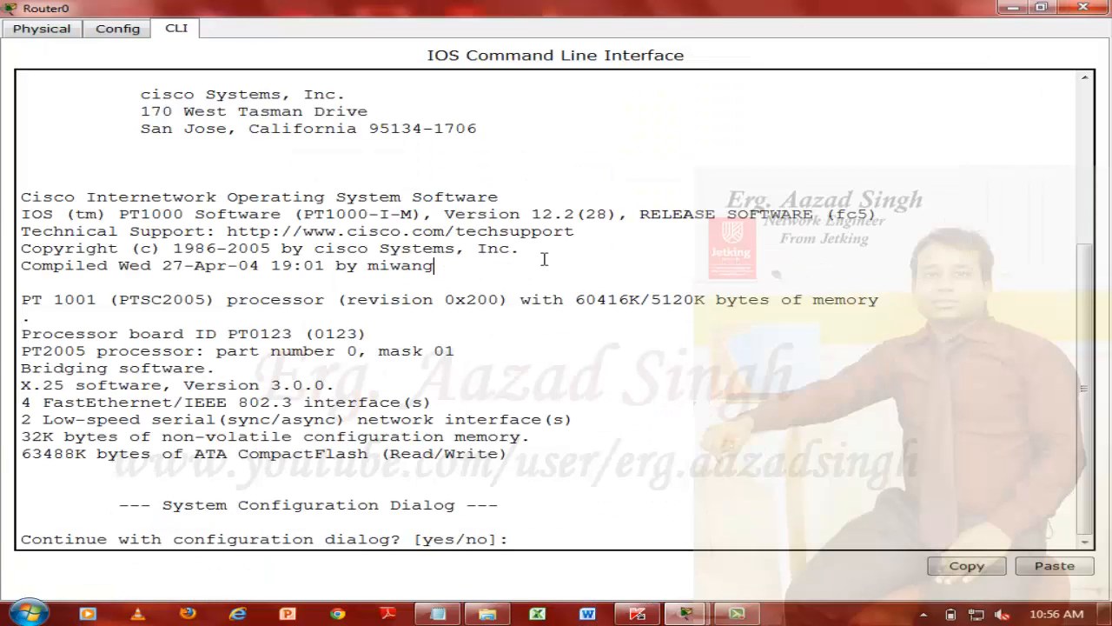
pyautogui.write('n')
pyautogui.press('Return')
# Enter privileged mode with "en" and global configuration mode with "conf t" on R1
pyautogui.press('Return')
pyautogui.press('Return')
pyautogui.press('Return')
pyautogui.press('Return')
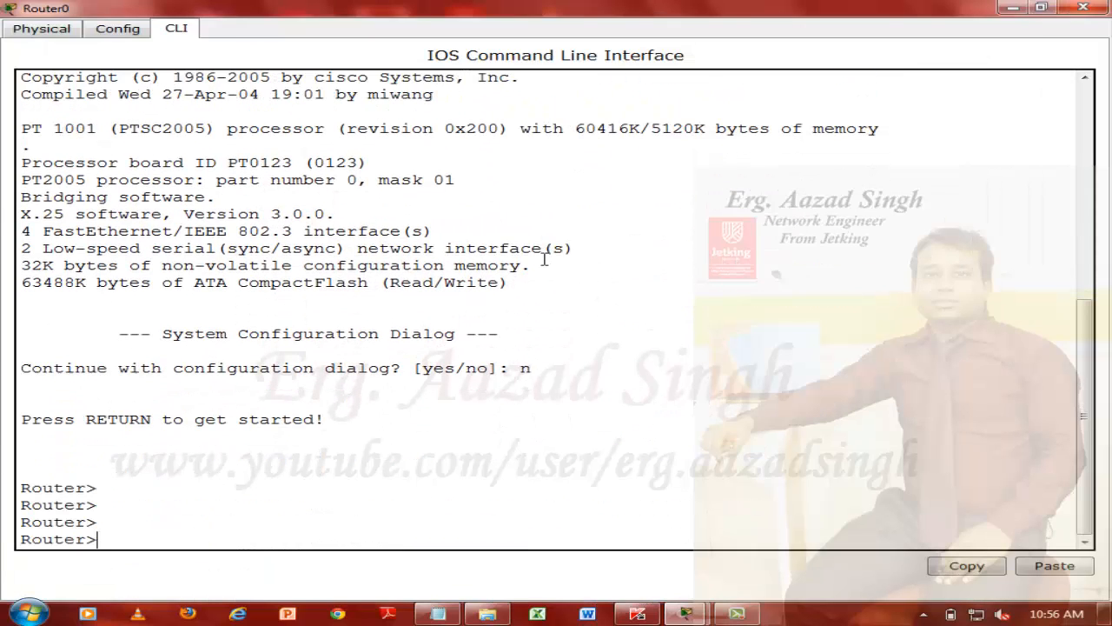
pyautogui.write('en')
pyautogui.press('Return')
pyautogui.press('Return')
pyautogui.write('conf t')
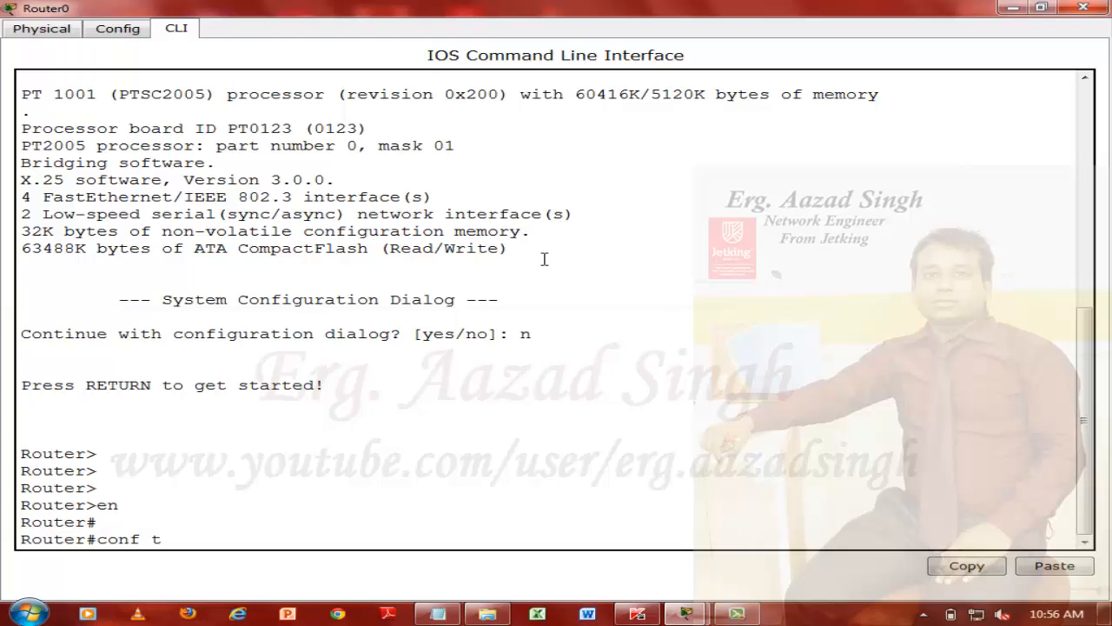
pyautogui.press('Return')
pyautogui.press('Return')
# Set the router's hostname to R-1
pyautogui.write('HO')
pyautogui.press('Tab')
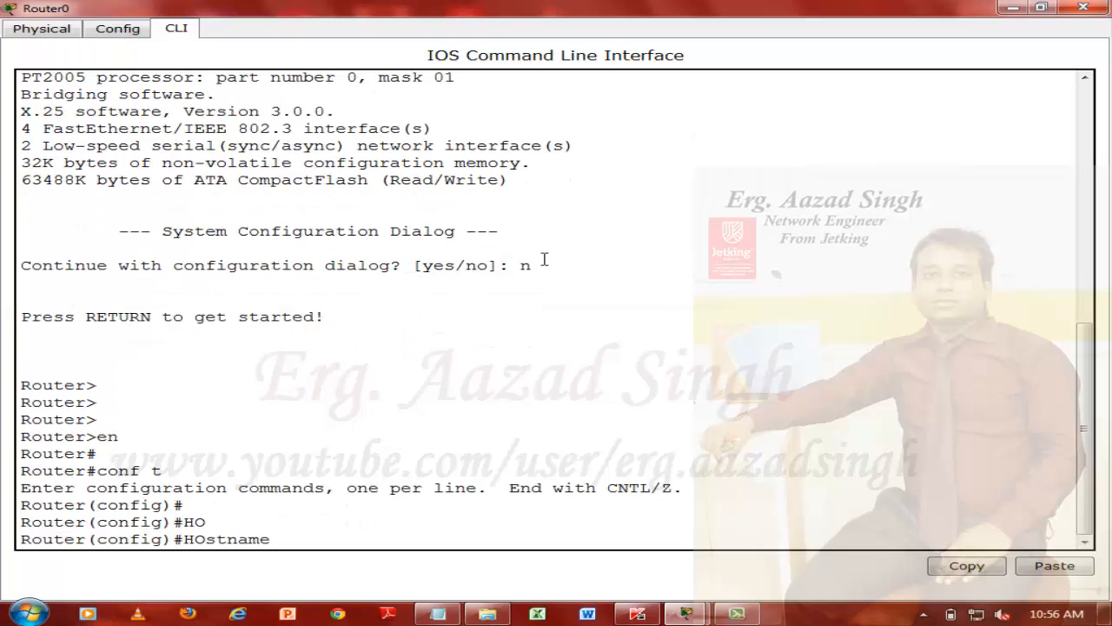
pyautogui.write('R-1')
pyautogui.press('Return')
pyautogui.press('Return')
pyautogui.press('Return')
pyautogui.press('Return')
pyautogui.press('Return')
# Save R-1's configuration from global configuration mode with "do wr"
pyautogui.write('d')
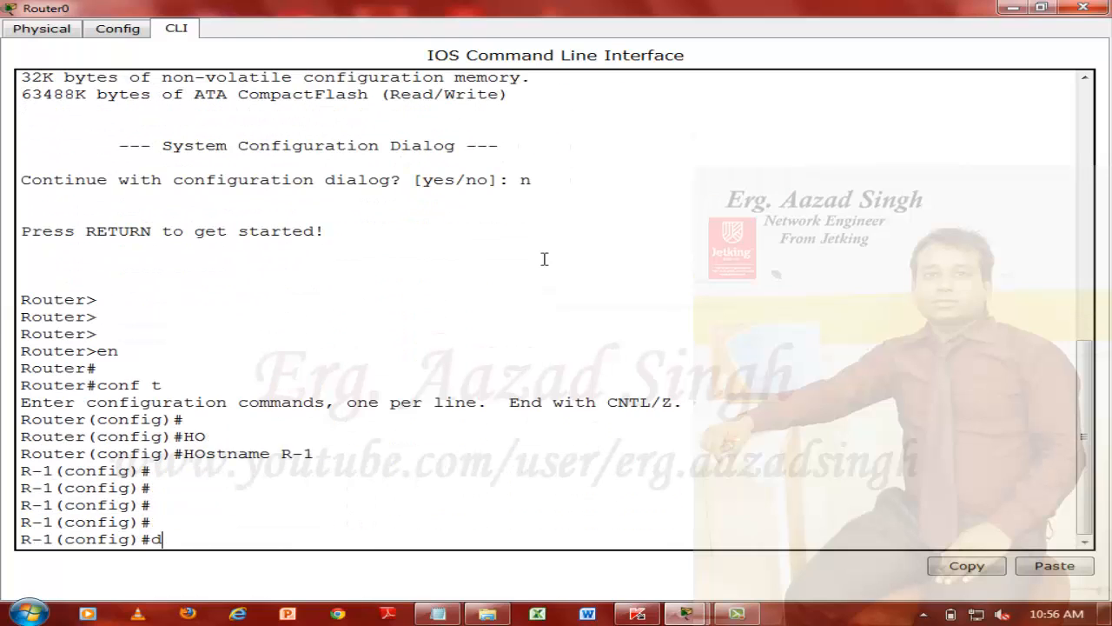
pyautogui.write('o wr')
pyautogui.press('Return')
# Enter interface configuration mode for serial 2/0 on R-1
pyautogui.press('Return')
pyautogui.press('Return')
pyautogui.write('inte')
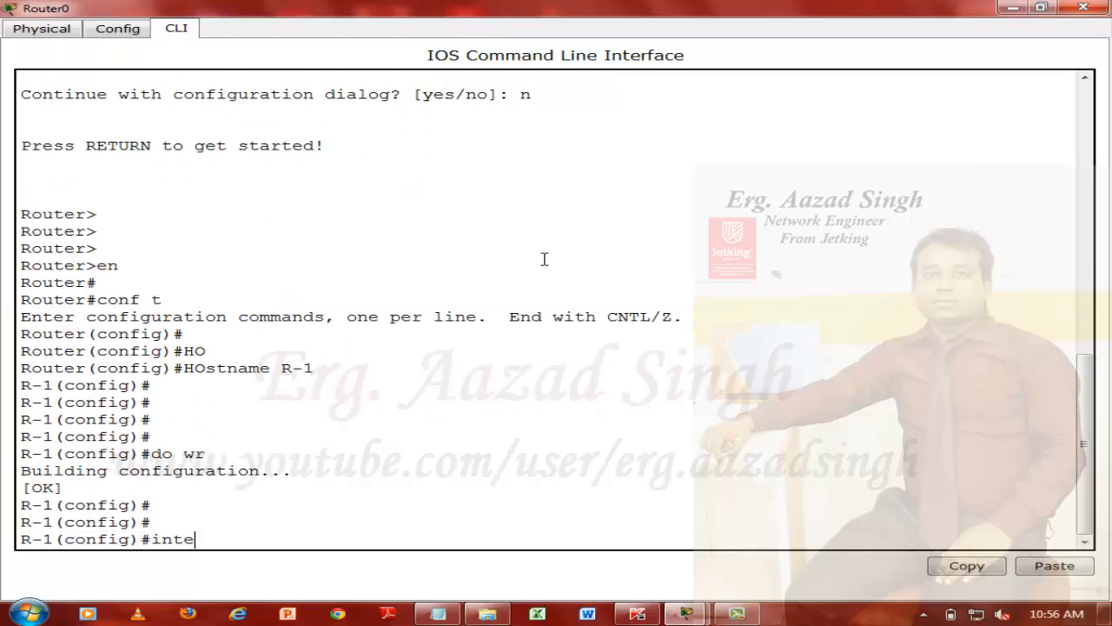
pyautogui.write('r')
pyautogui.press('Tab')
pyautogui.write('ser')
pyautogui.press('Tab')
pyautogui.write('2/0')
pyautogui.press('Return')
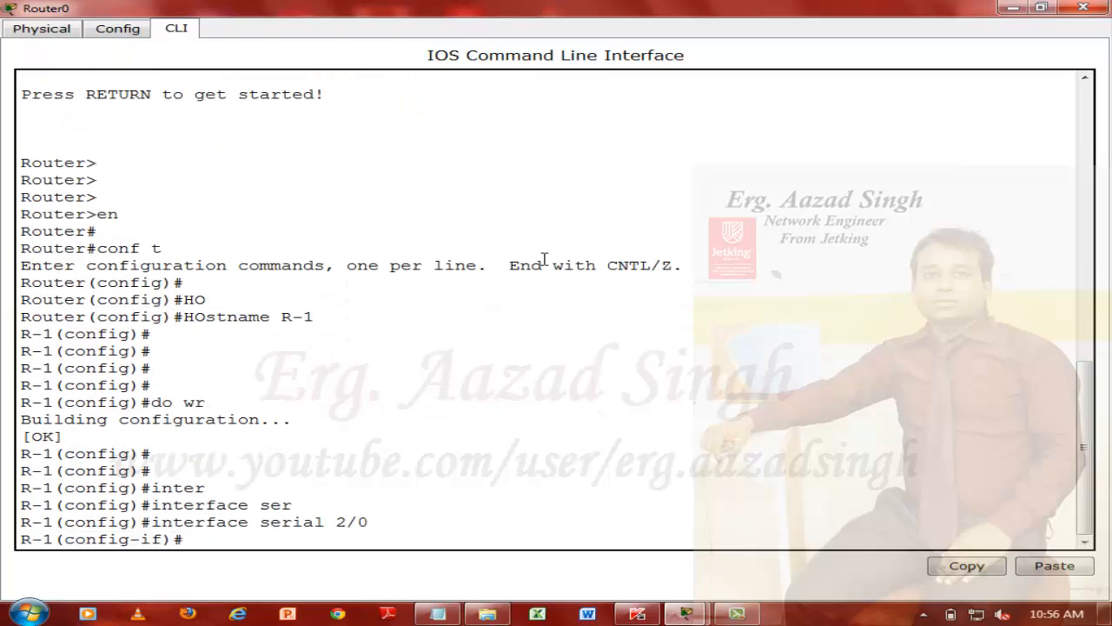
# Set Frame Relay encapsulation on R-1's serial 2/0 interface and exit to global configuration mode
pyautogui.write('en')
pyautogui.press('Tab')
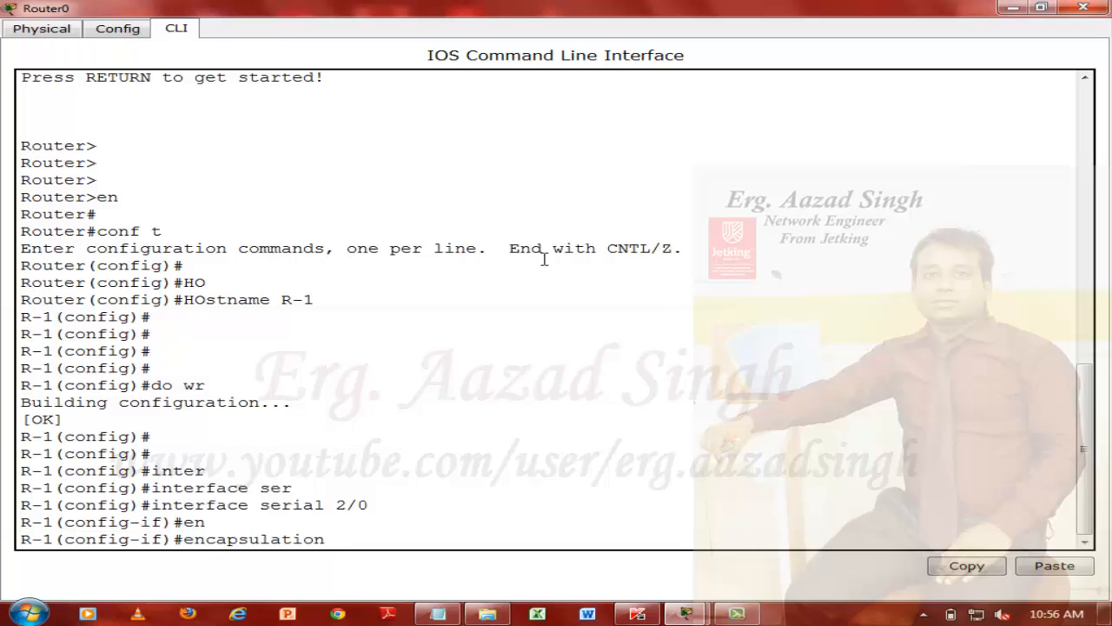
pyautogui.write('fra')
pyautogui.press('Tab')
pyautogui.press('Return')
pyautogui.write('ex')
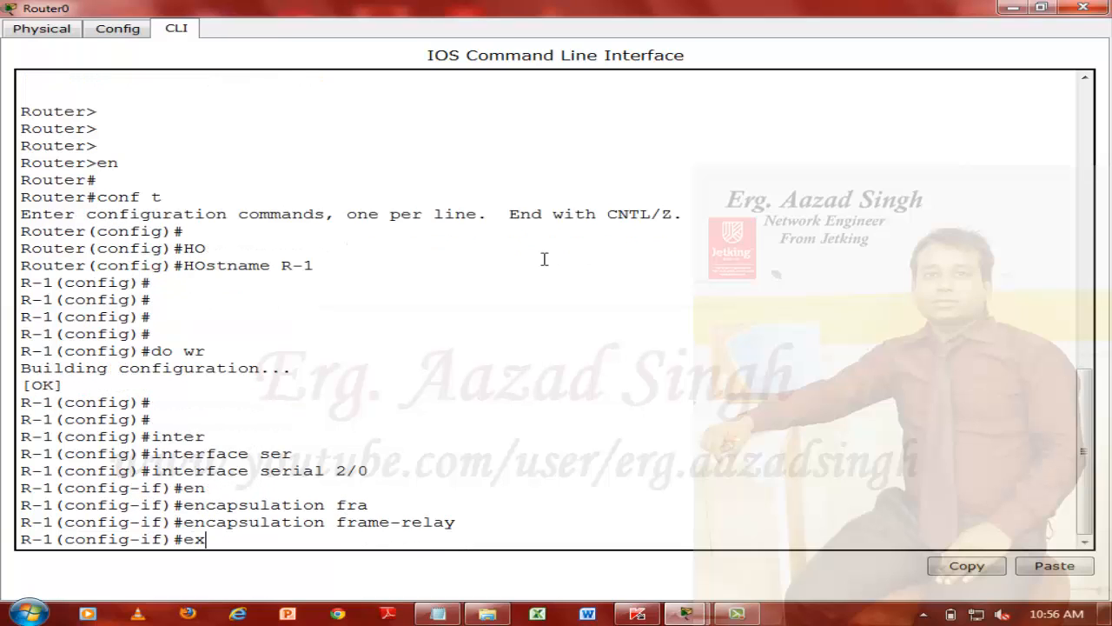
pyautogui.write('it')
pyautogui.press('Return')
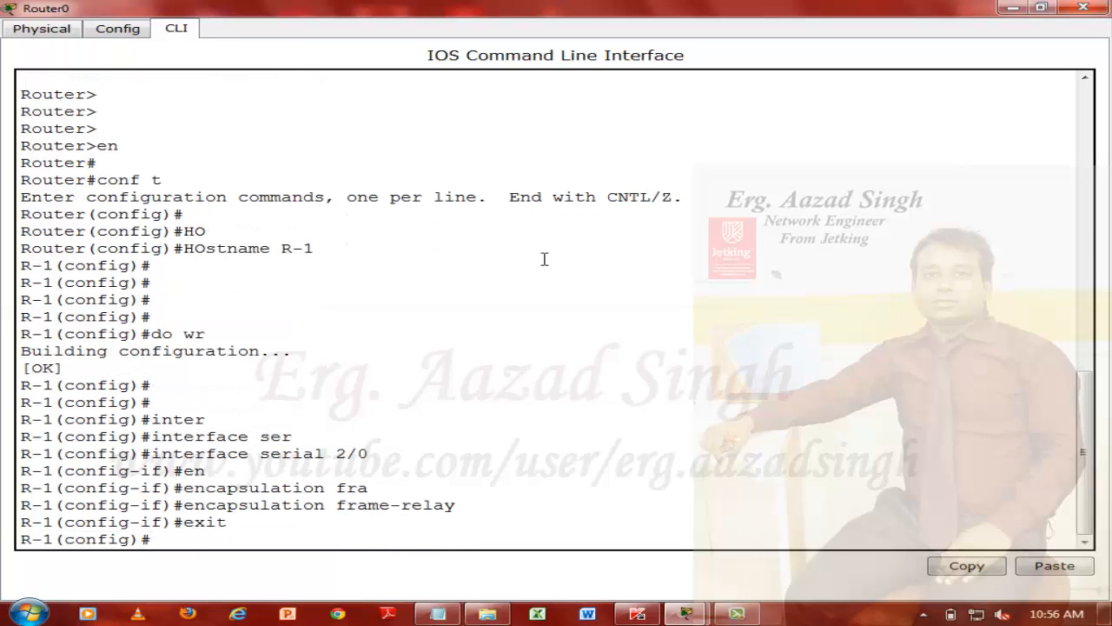
# Create the point-to-point subinterface serial 2/0.1 on R-1
pyautogui.write('inter')
pyautogui.press('Tab')
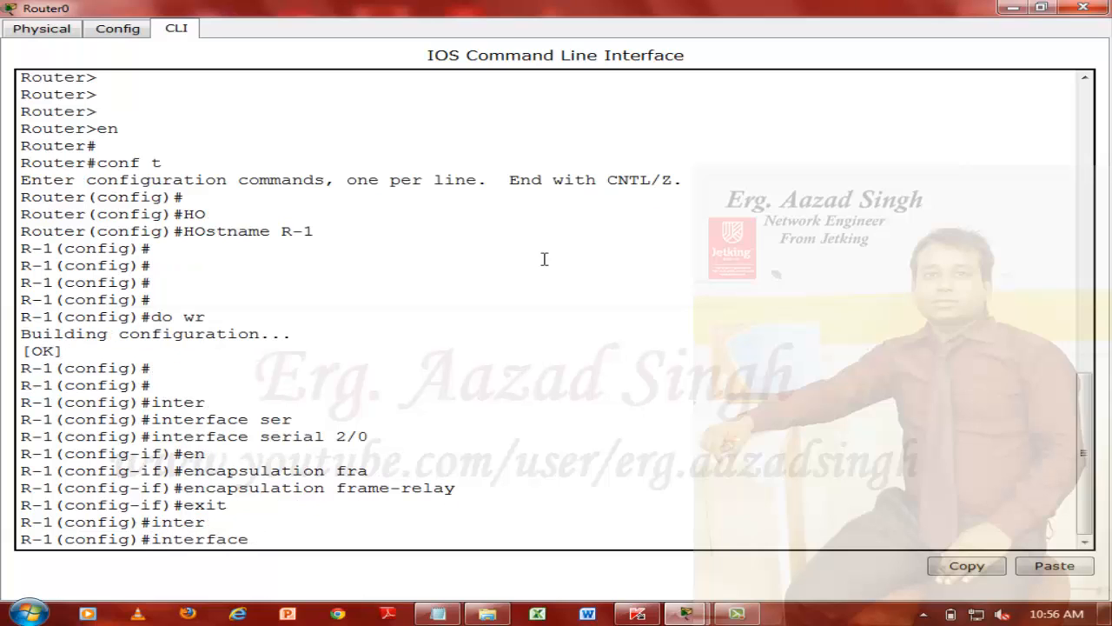
pyautogui.write('ser')
pyautogui.press('Tab')
pyautogui.write('2')
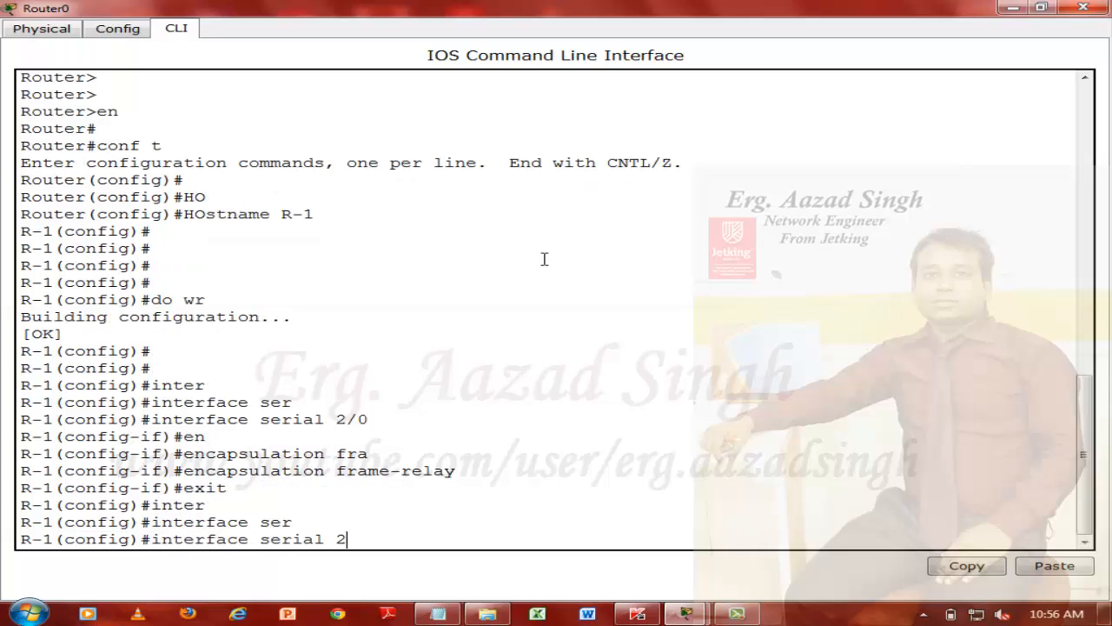
pyautogui.write("'0/0.1 po")
pyautogui.press('Tab')
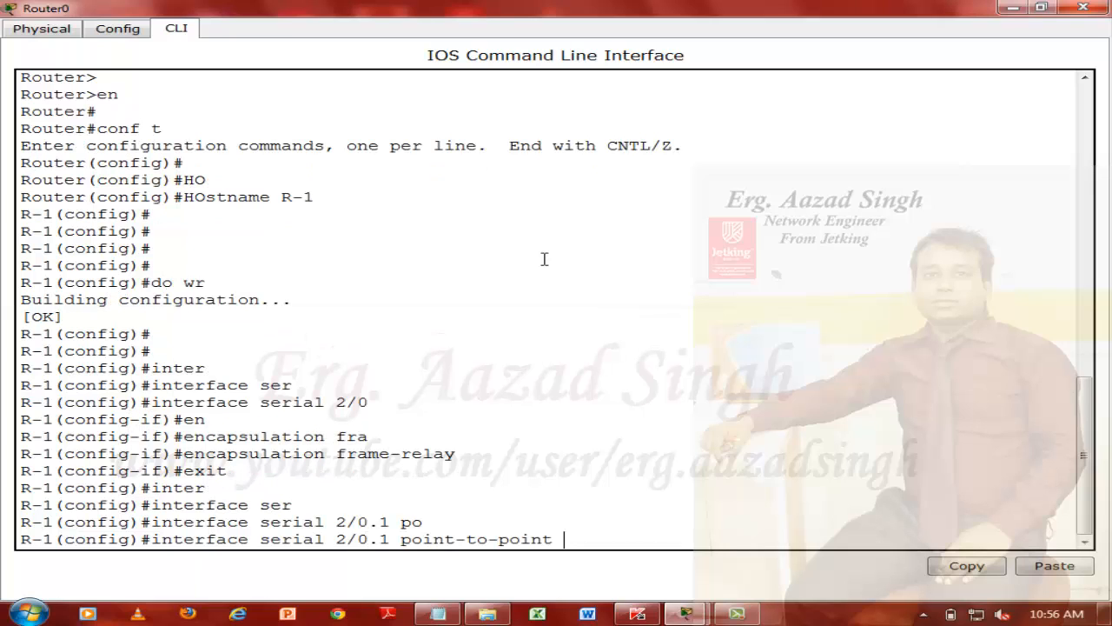
pyautogui.press('Return')
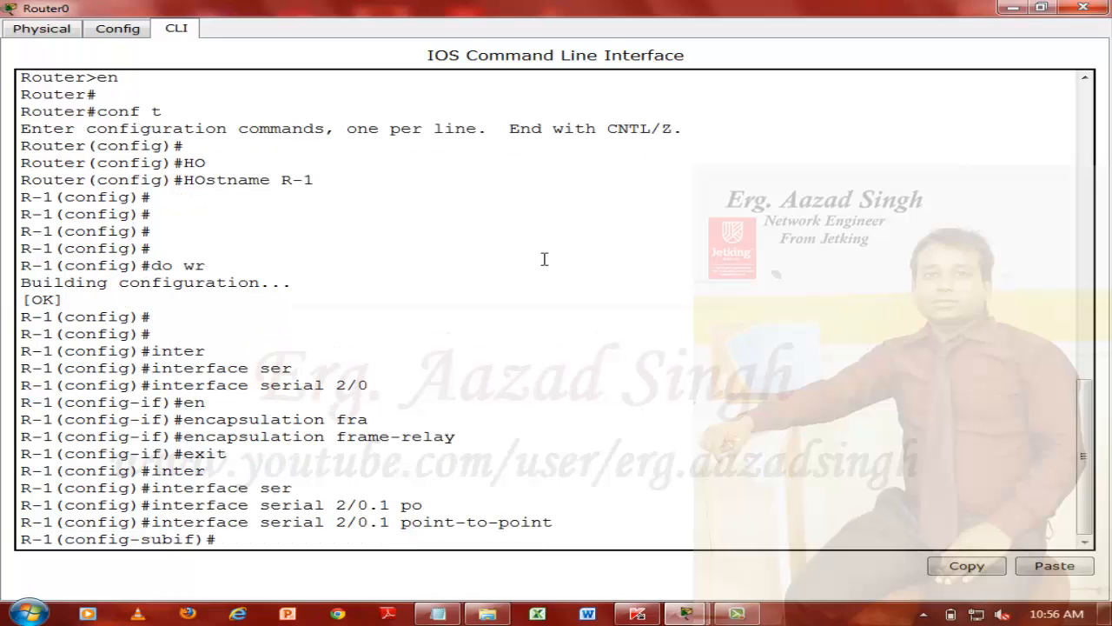
# Assign Frame Relay interface DLCI 100 to R-1's serial 2/0.1 subinterface
pyautogui.write('fra')
pyautogui.press('Tab')
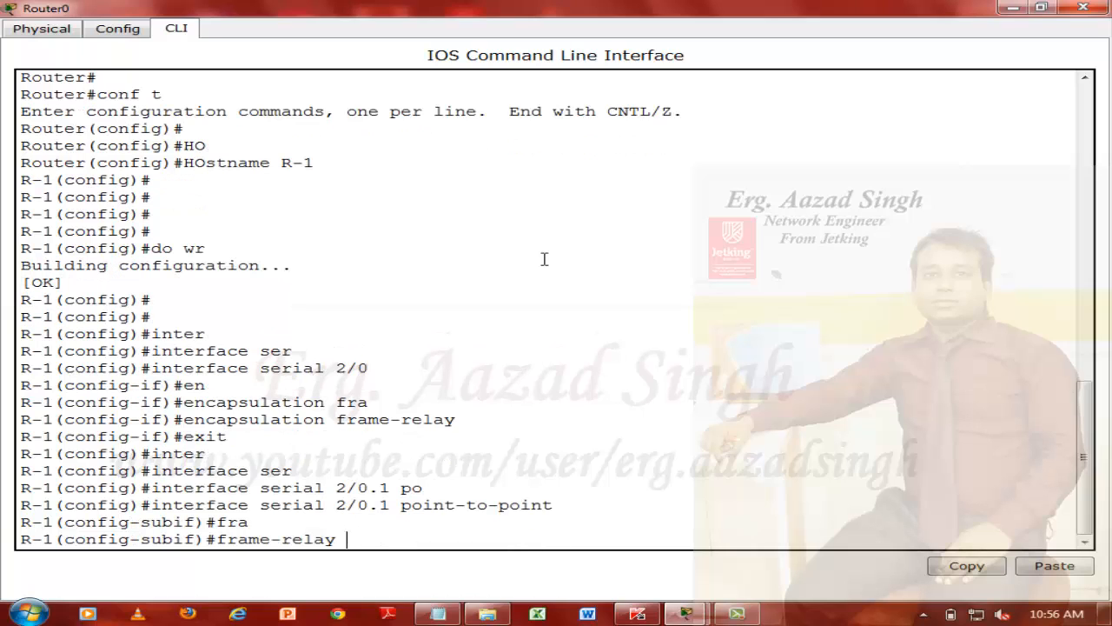
pyautogui.write('in')
pyautogui.press('Tab')
pyautogui.write('1')
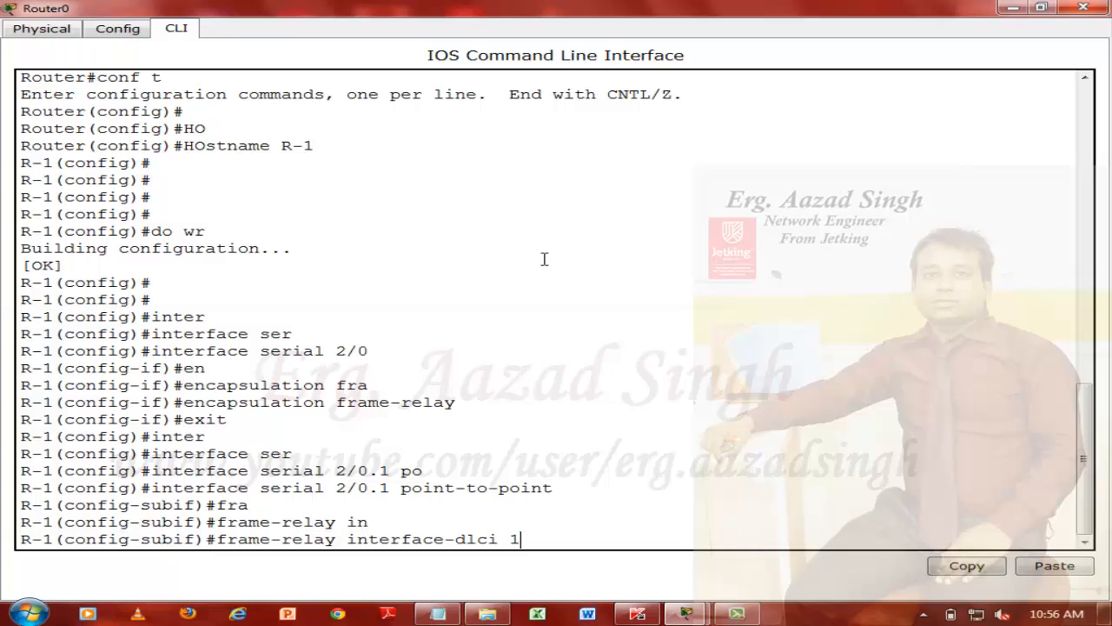
pyautogui.press('Return')
# Set the serial 2/0.1 IP address to 10.0.0.1 with mask 255.255.255.252 and exit subinterface configuration mode
pyautogui.write('ip ')
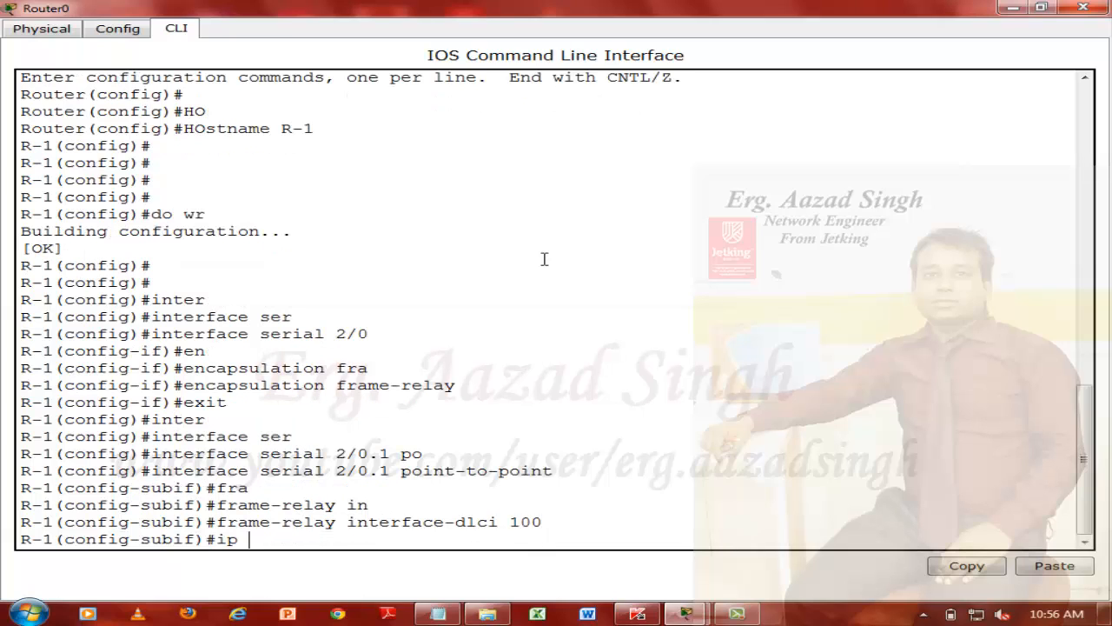
pyautogui.write('add 10.0.0.1 255.2')
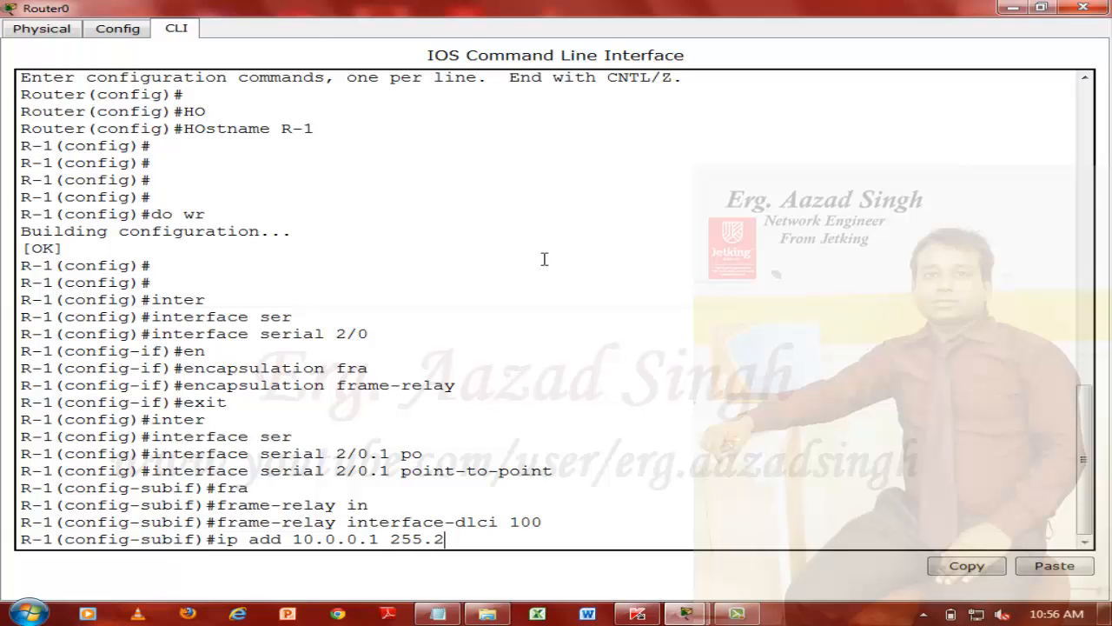
pyautogui.write('55.252')
pyautogui.press('Return')
pyautogui.write('exit')
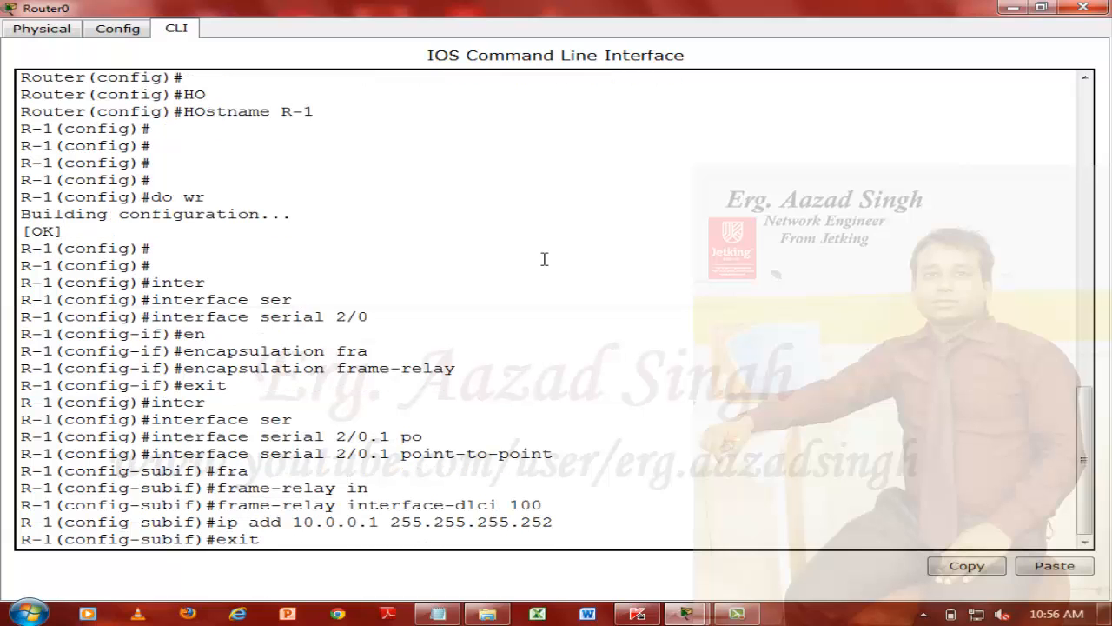
pyautogui.press('Return')
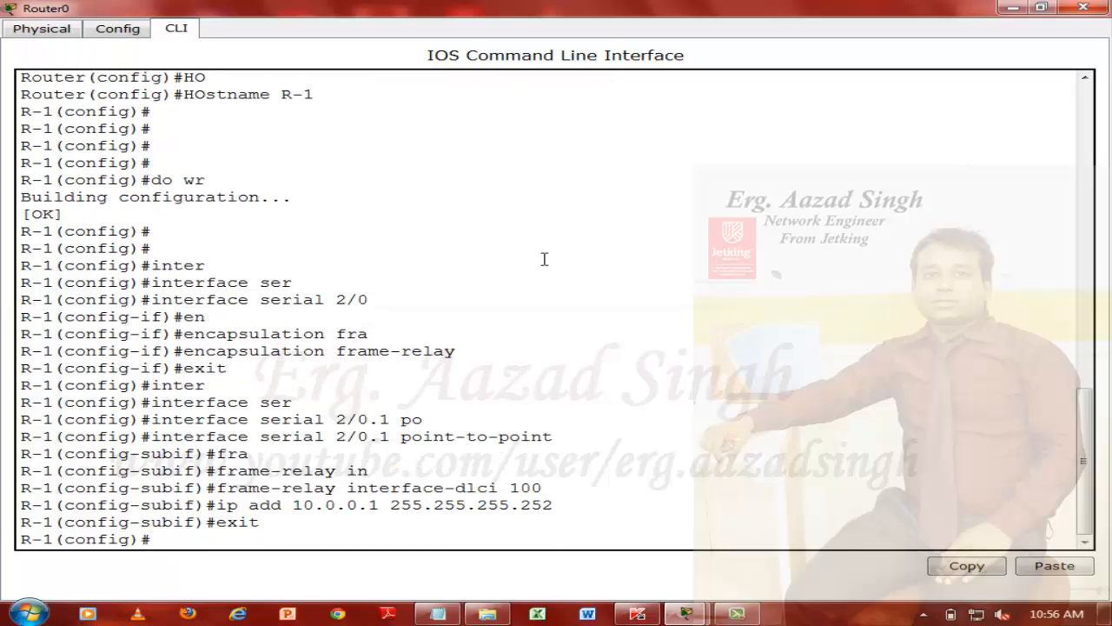